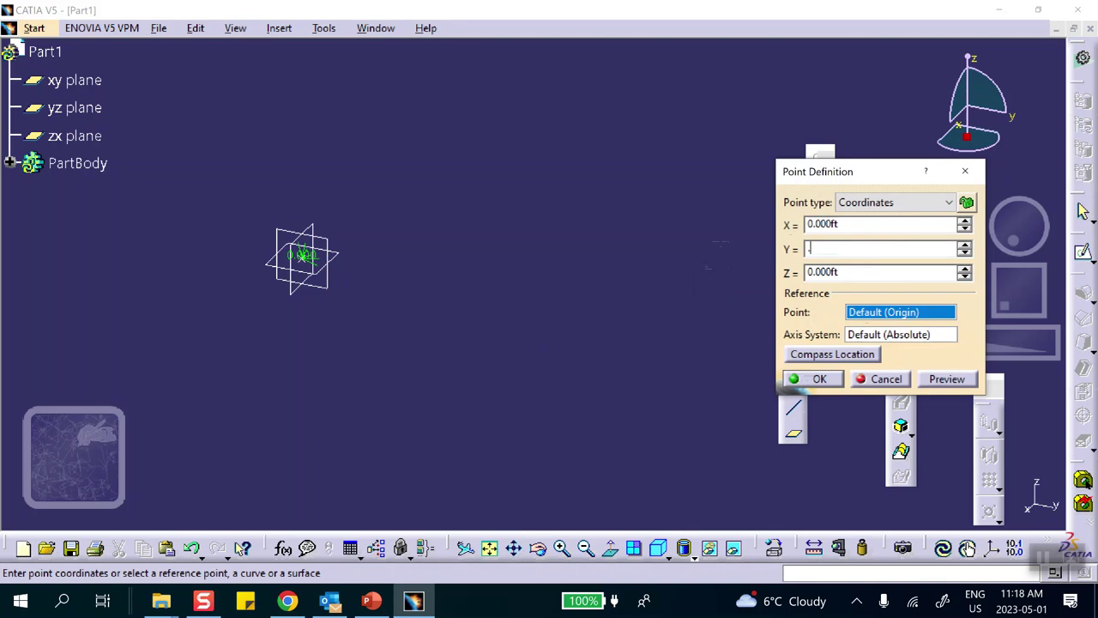
# Place a point at Y 0.2 ft with X and Z at 0, and connect the origin point to it with a point-to-point line
pyautogui.write('200ft')
pyautogui.click(815, 378)
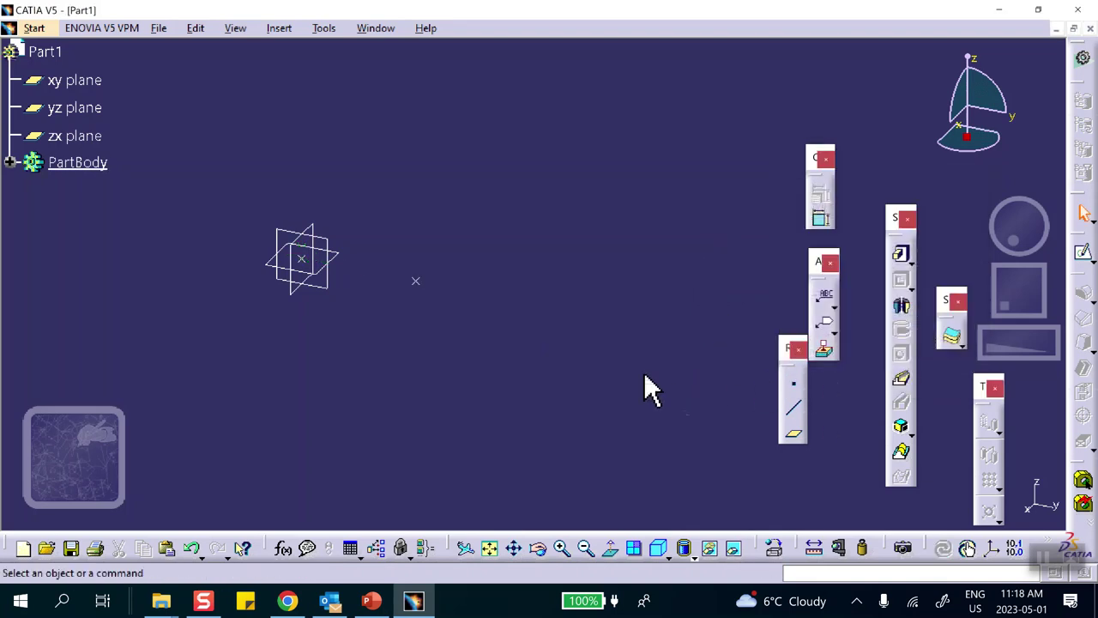
pyautogui.moveTo(397, 292); pyautogui.dragTo(446, 221, button='middle')
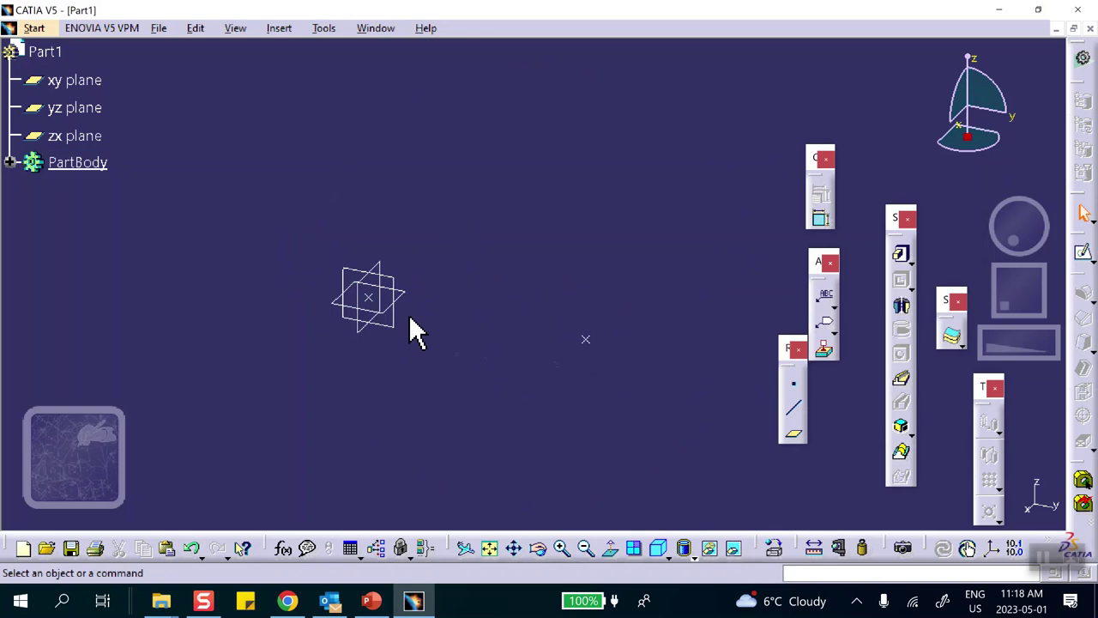
pyautogui.click(794, 407)
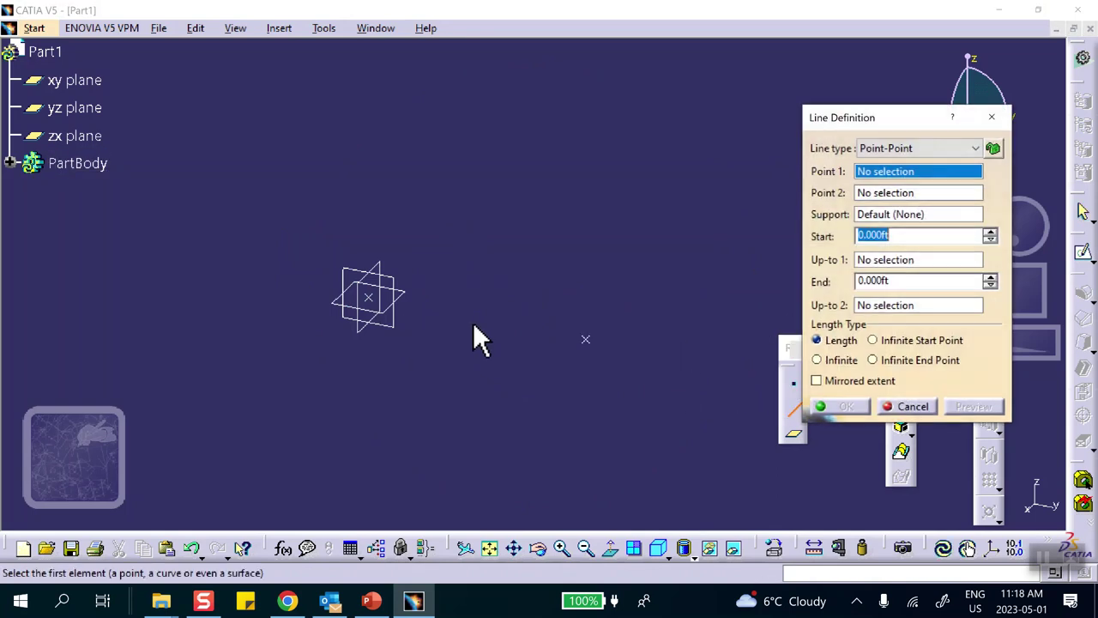
pyautogui.click(375, 298)
pyautogui.click(585, 339)
pyautogui.click(853, 403)
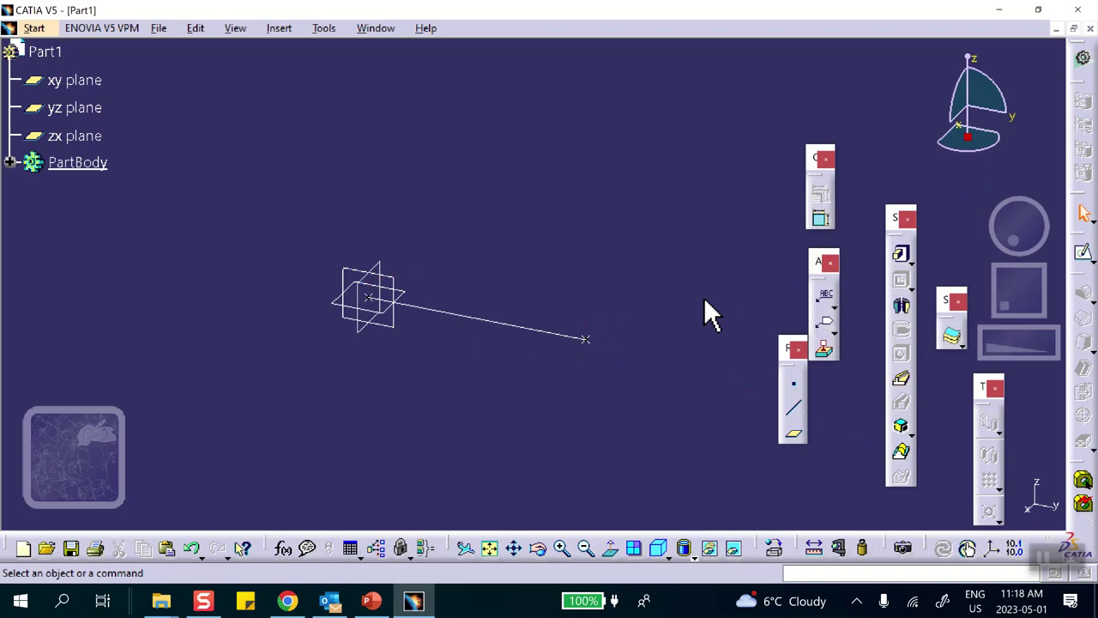
# Apply the Aluminium material from the Metal library to Part1
pyautogui.moveTo(663, 297); pyautogui.dragTo(659, 272, button='middle')
pyautogui.click(772, 547)
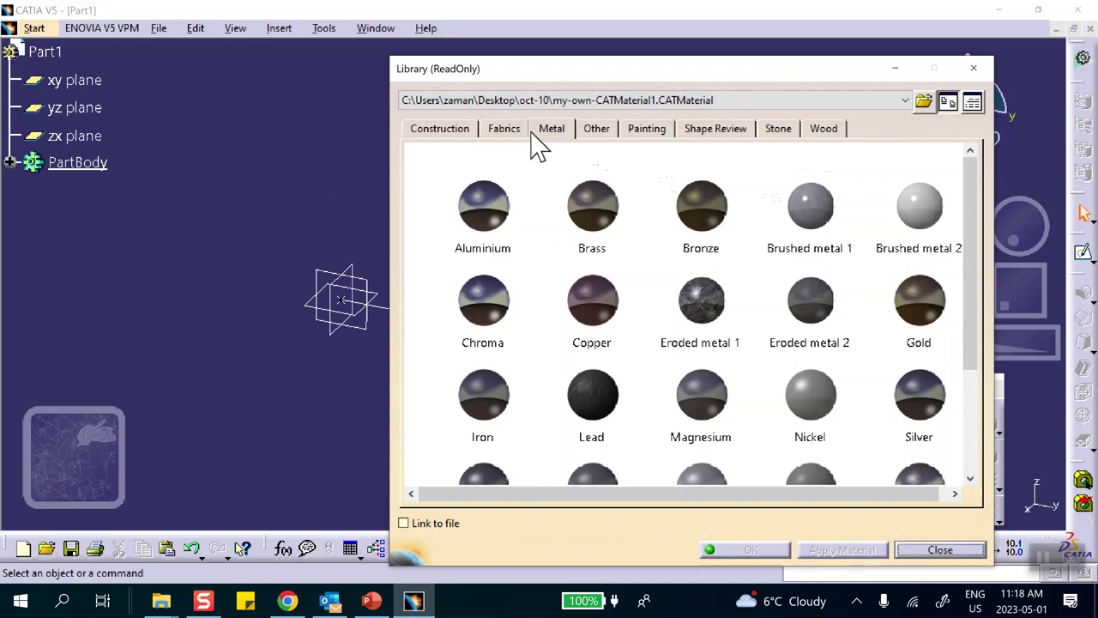
pyautogui.click(455, 184)
pyautogui.click(44, 52)
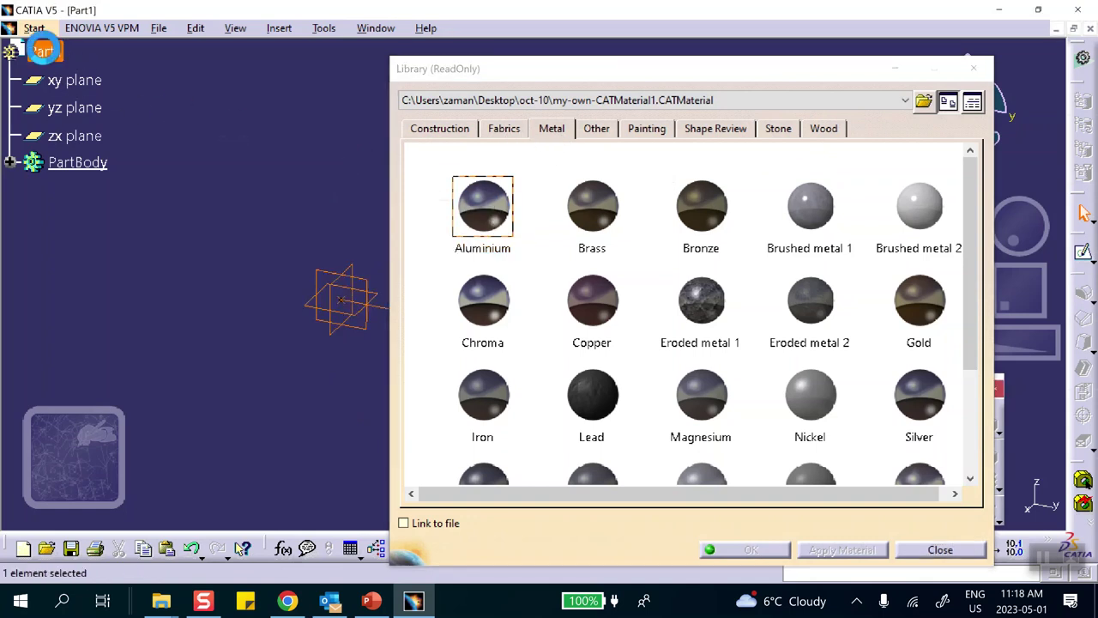
pyautogui.click(750, 550)
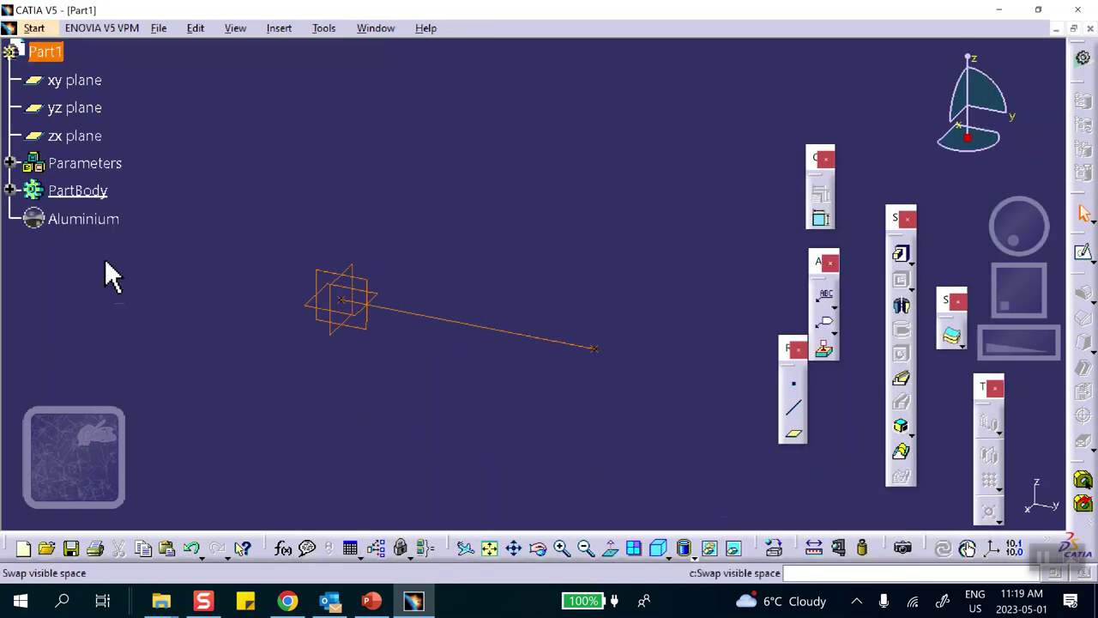
# Set the Aluminium material's Young modulus to 0.1 Pa and its density to 0.1 kg_m3
pyautogui.click(94, 219)
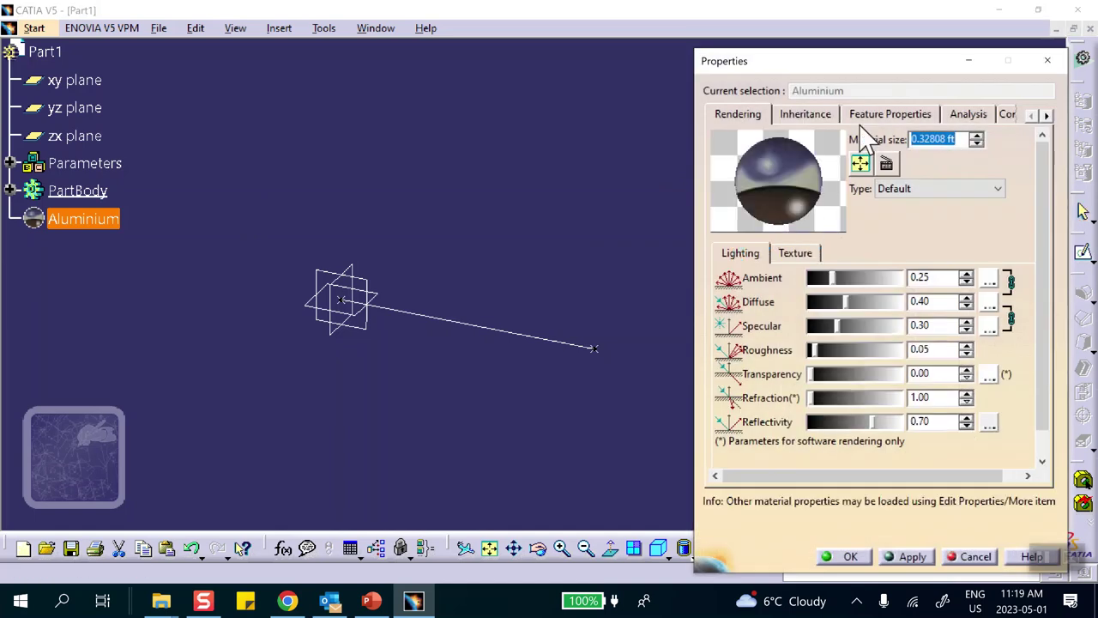
pyautogui.click(985, 117)
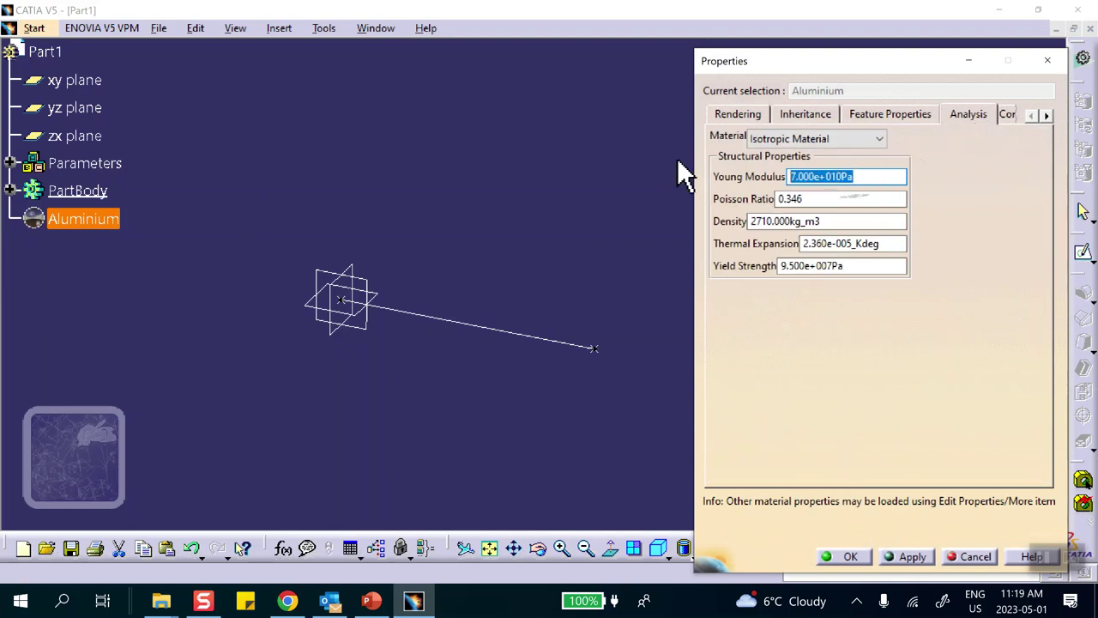
pyautogui.write('.1')
pyautogui.click(832, 214)
pyautogui.moveTo(832, 221); pyautogui.dragTo(675, 225)
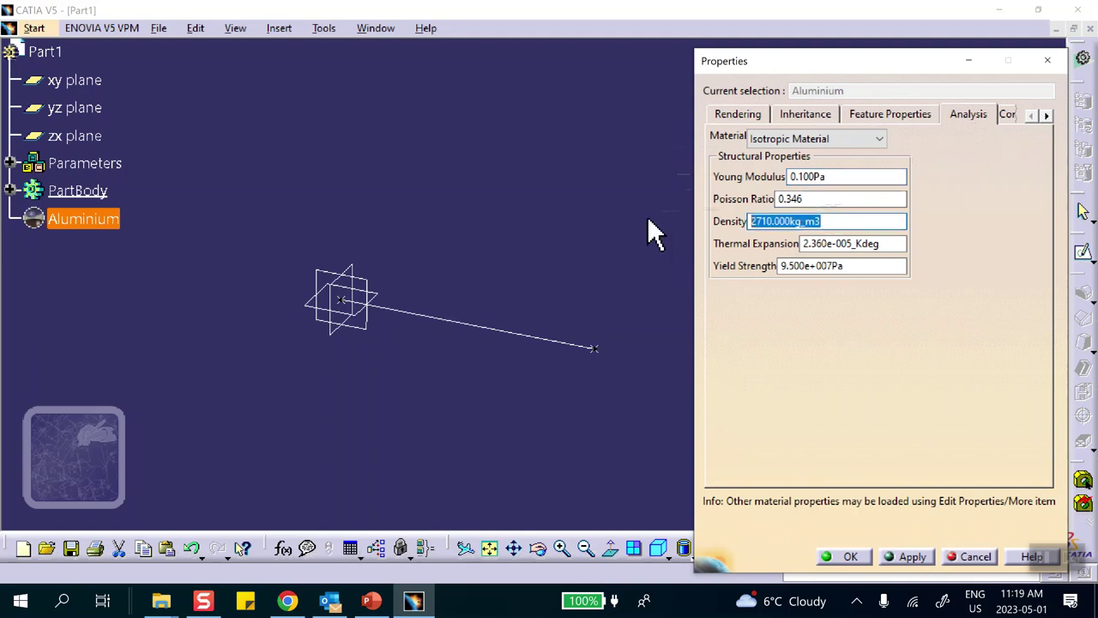
pyautogui.write('.1')
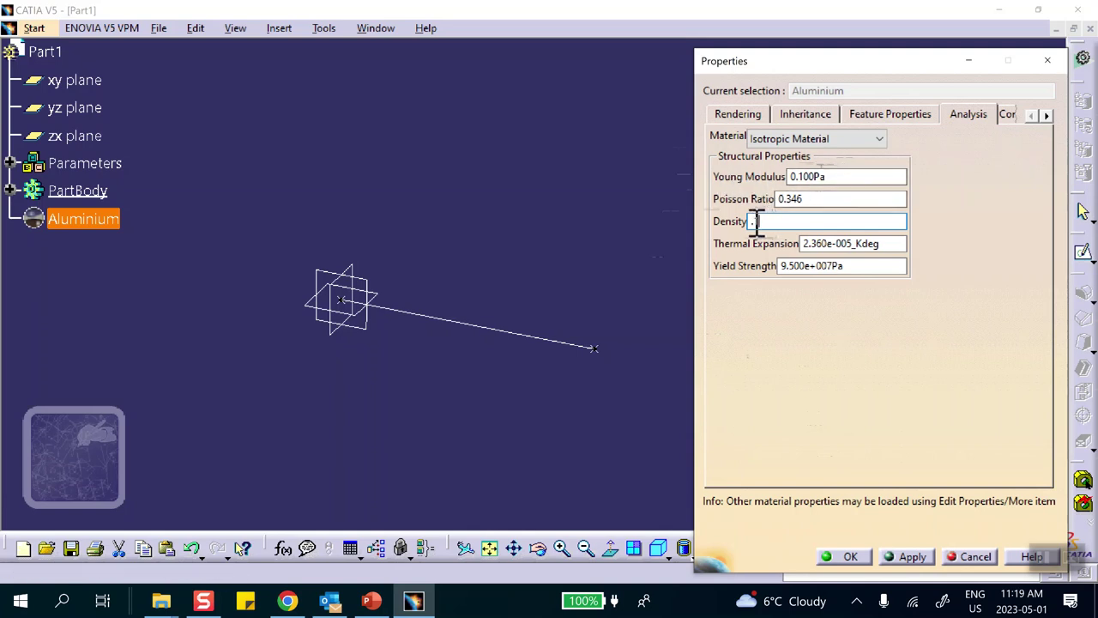
pyautogui.click(848, 556)
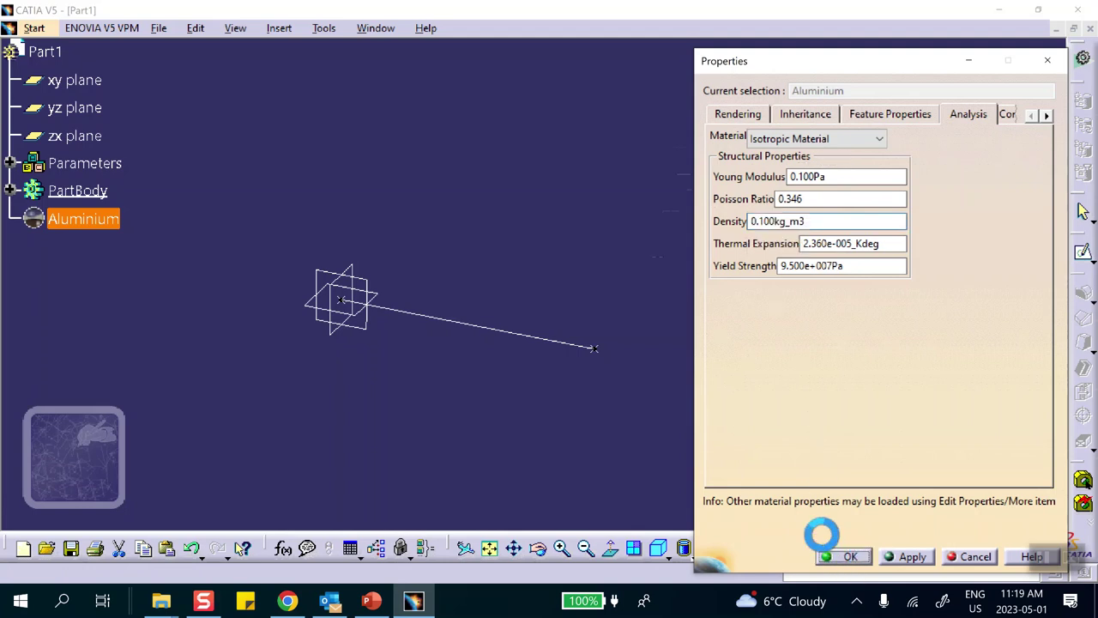
# Switch to the Generative Structural Analysis workbench and create a Static Analysis case
pyautogui.moveTo(535, 260); pyautogui.dragTo(512, 184, button='middle')
pyautogui.moveTo(441, 206); pyautogui.dragTo(463, 206, button='middle')
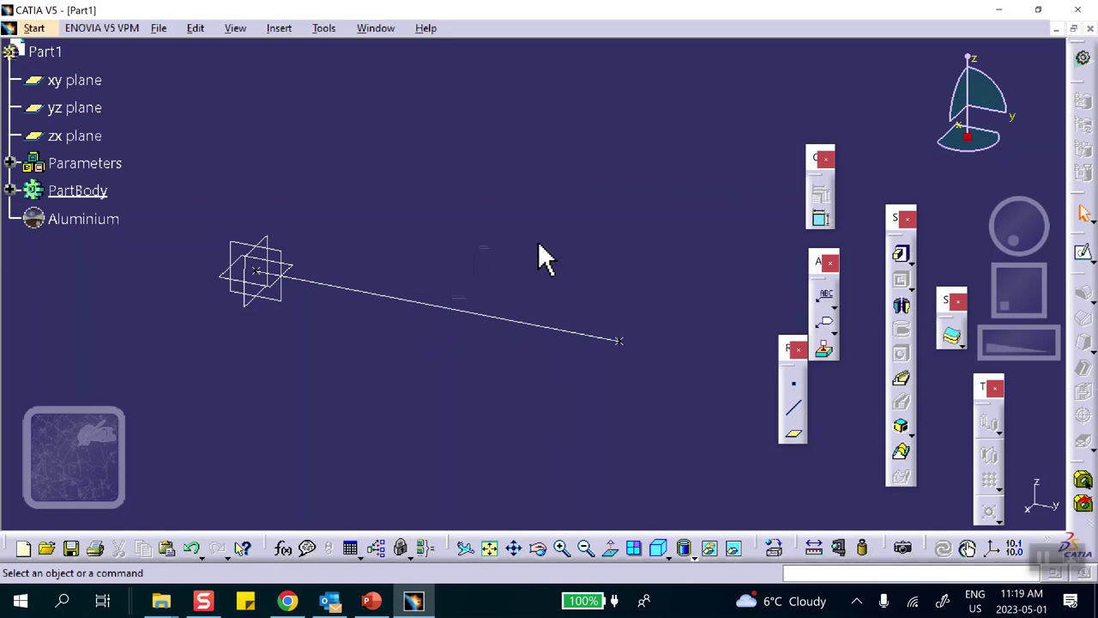
pyautogui.click(34, 28)
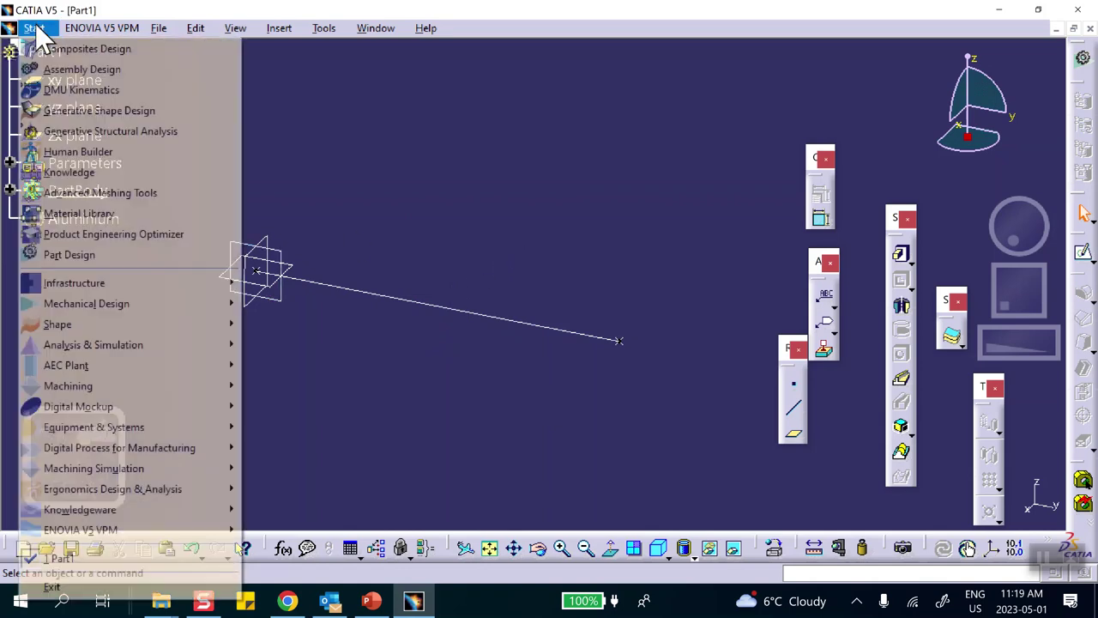
pyautogui.click(90, 135)
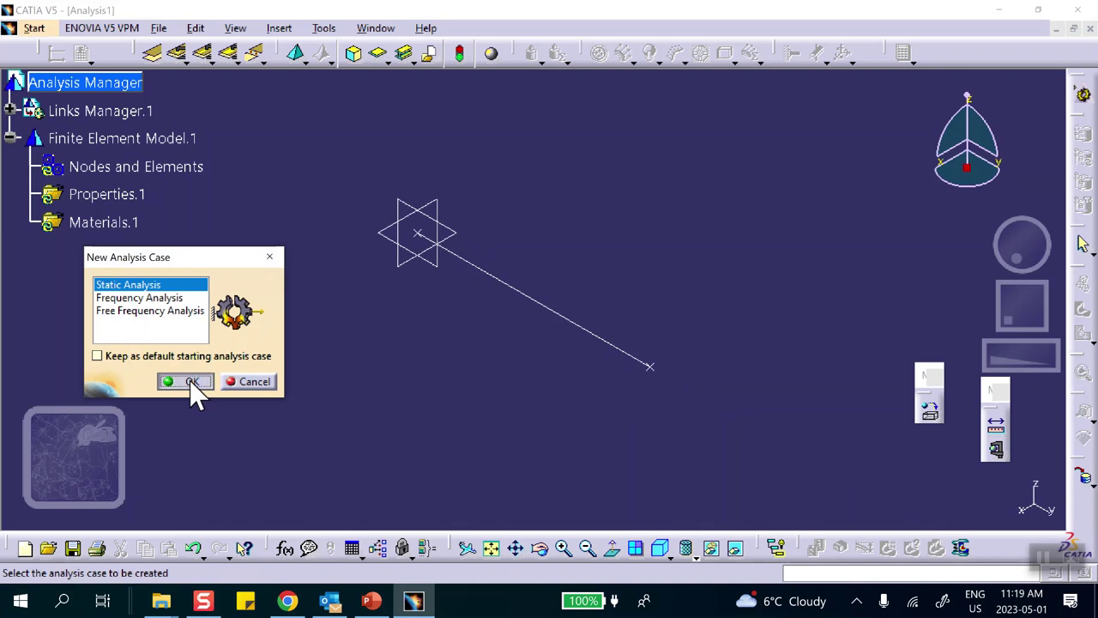
pyautogui.click(192, 384)
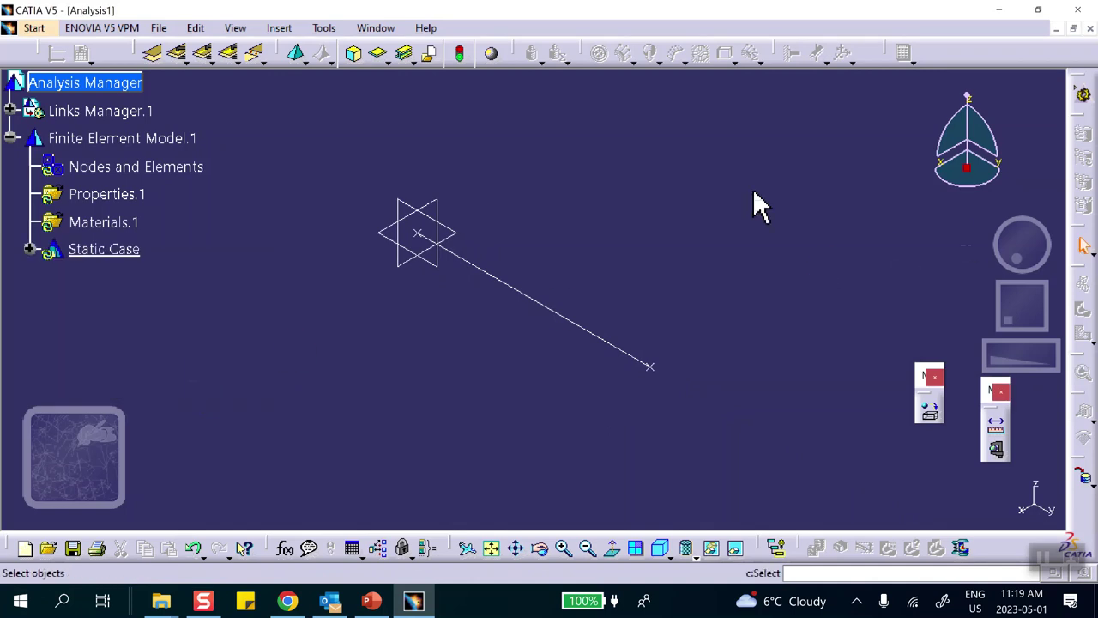
# Apply a beam mesh to the line with linear elements and the minimal mesh option enabled
pyautogui.click(305, 60)
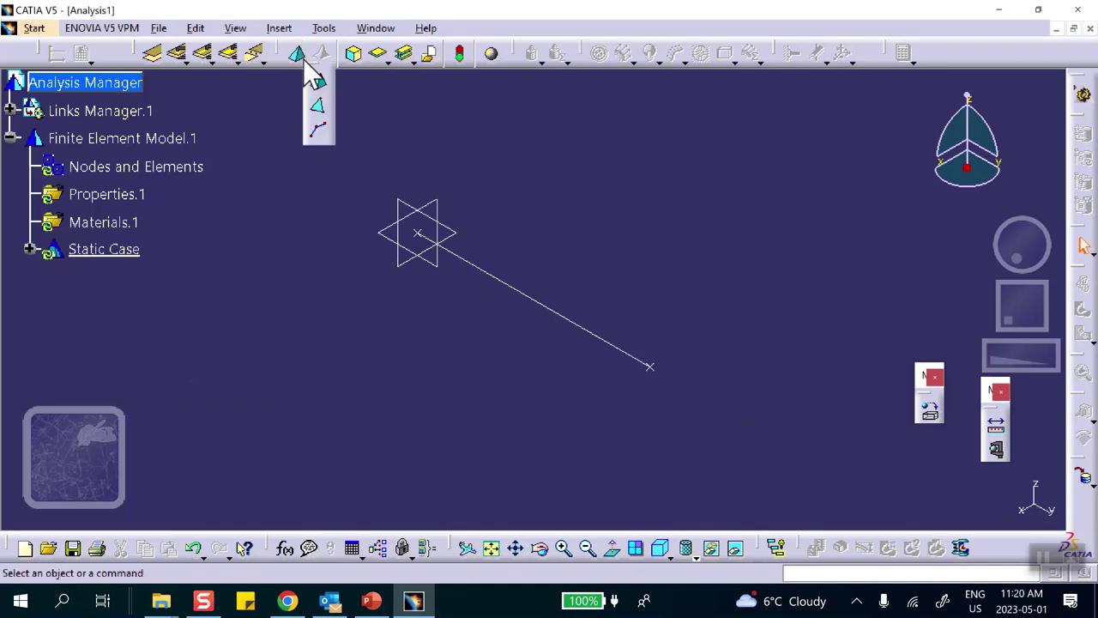
pyautogui.click(318, 134)
pyautogui.click(507, 284)
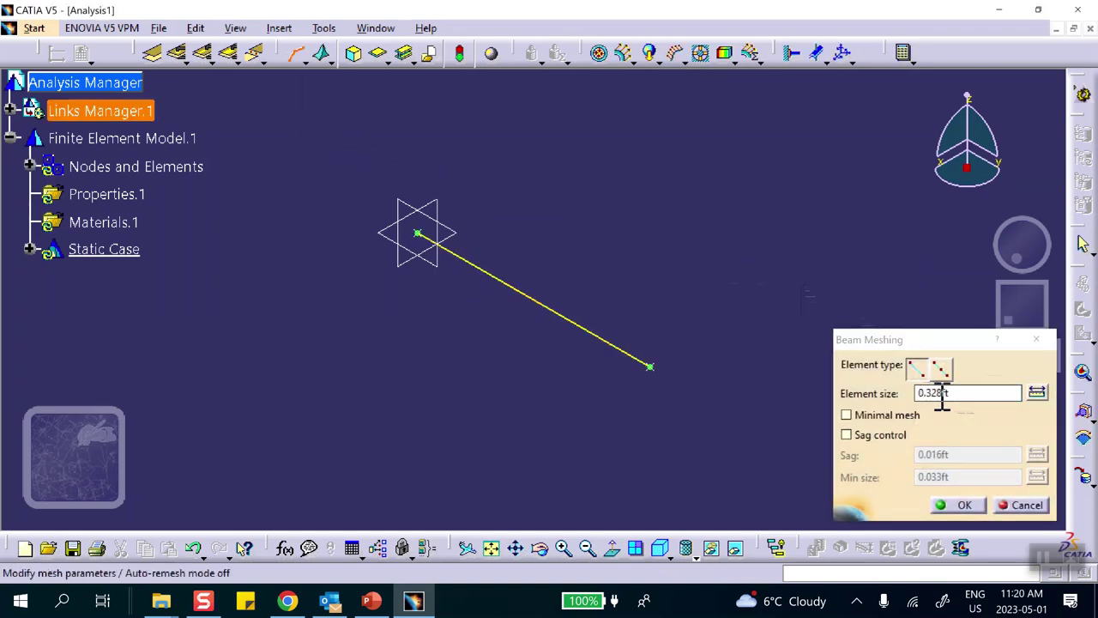
pyautogui.click(846, 415)
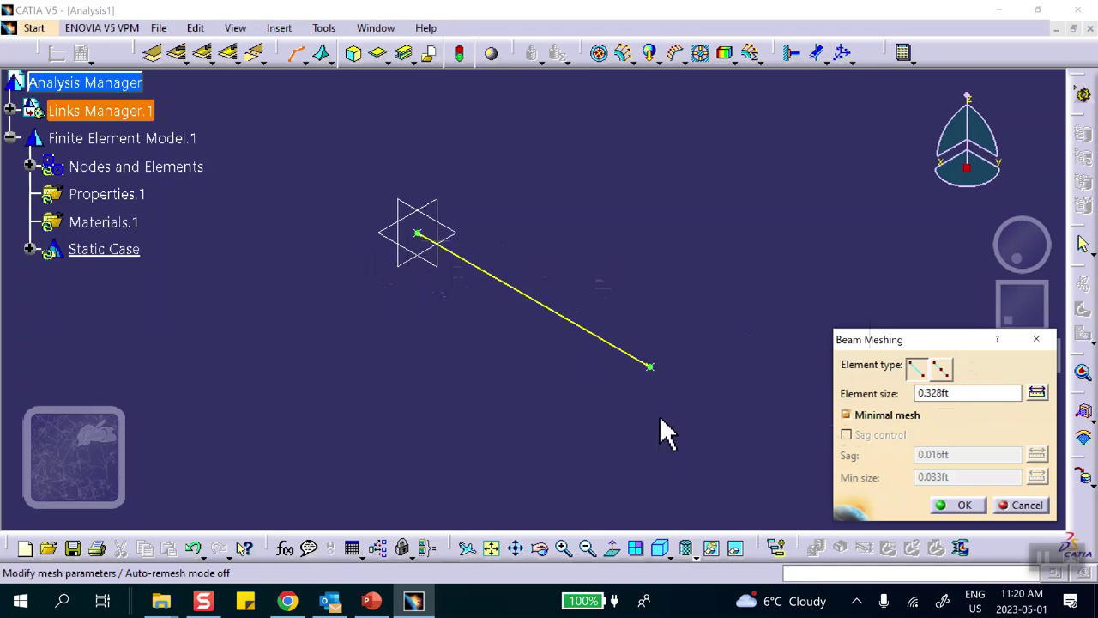
pyautogui.click(964, 506)
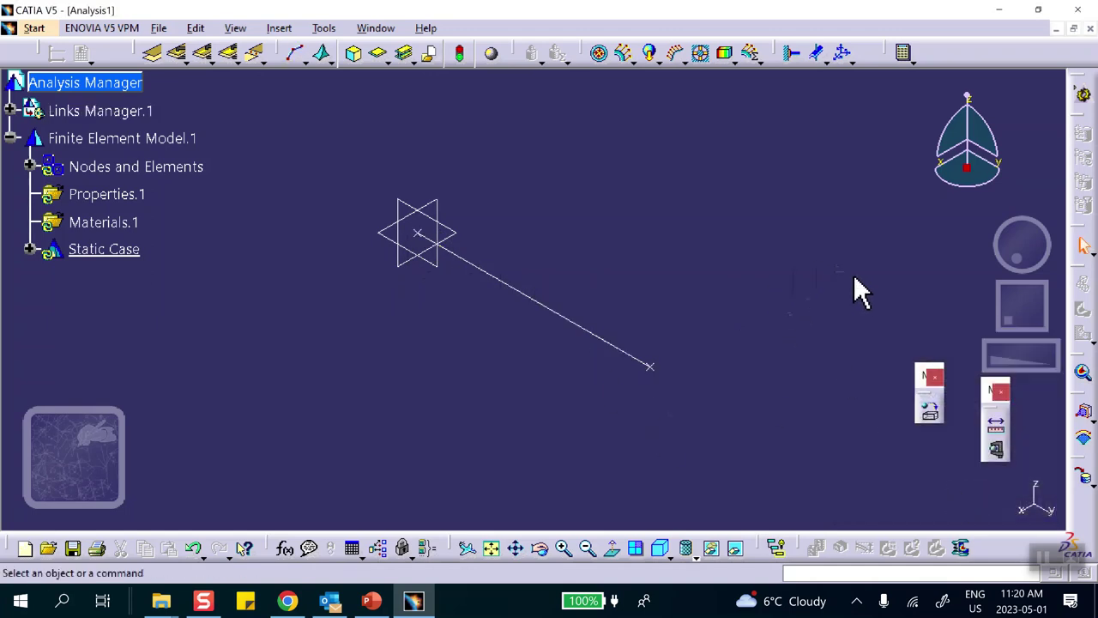
# Define a 1D property on the line as a cylindrical beam with a 0.033 ft radius
pyautogui.click(406, 54)
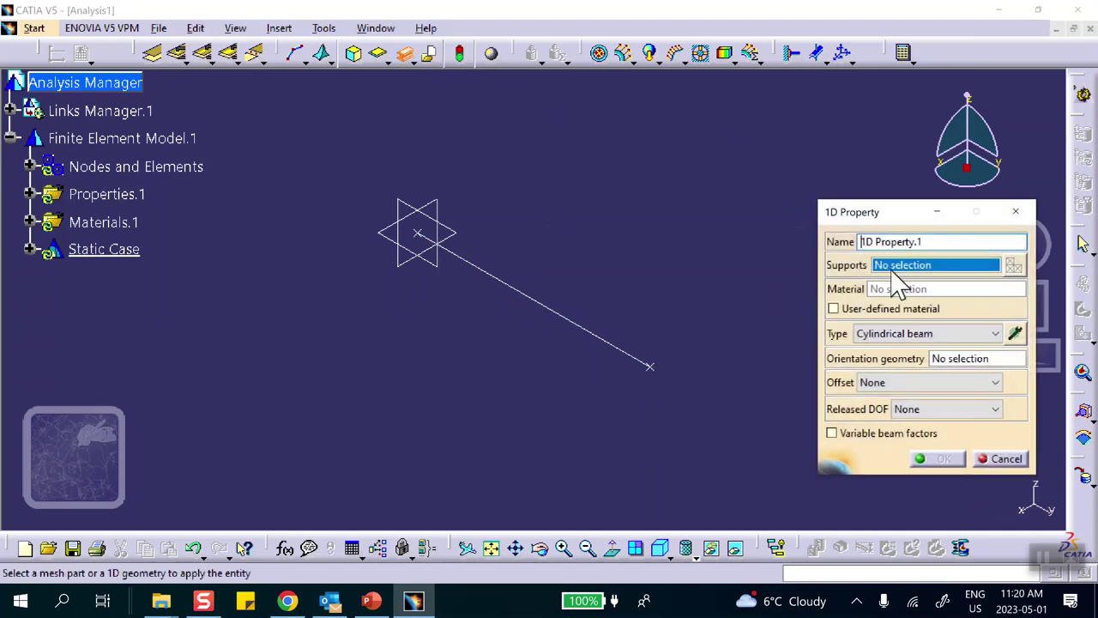
pyautogui.click(584, 328)
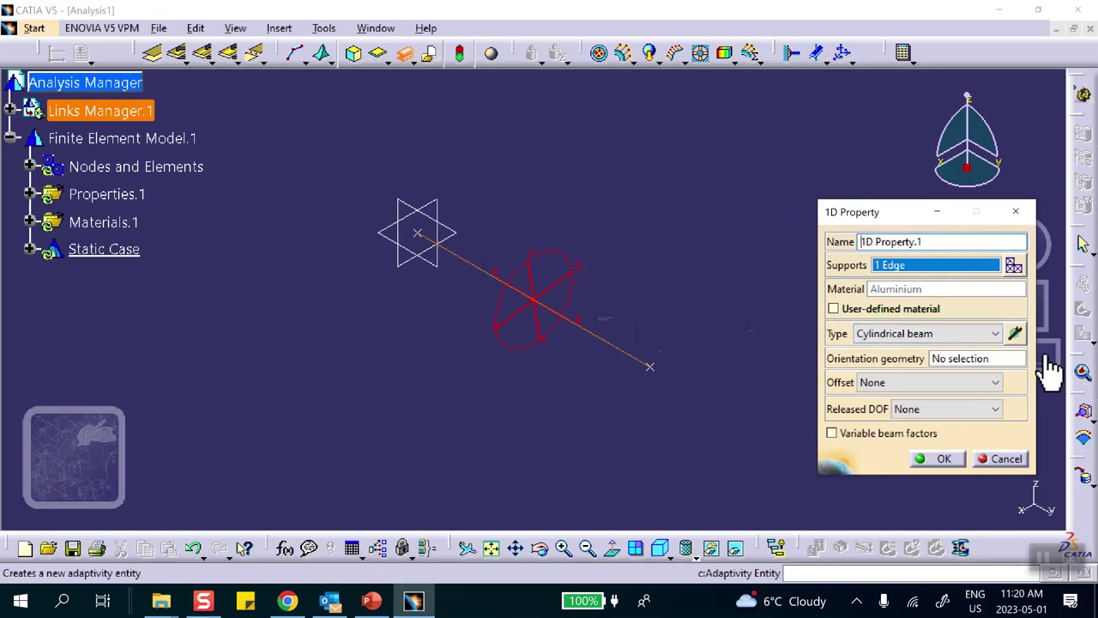
pyautogui.click(1015, 334)
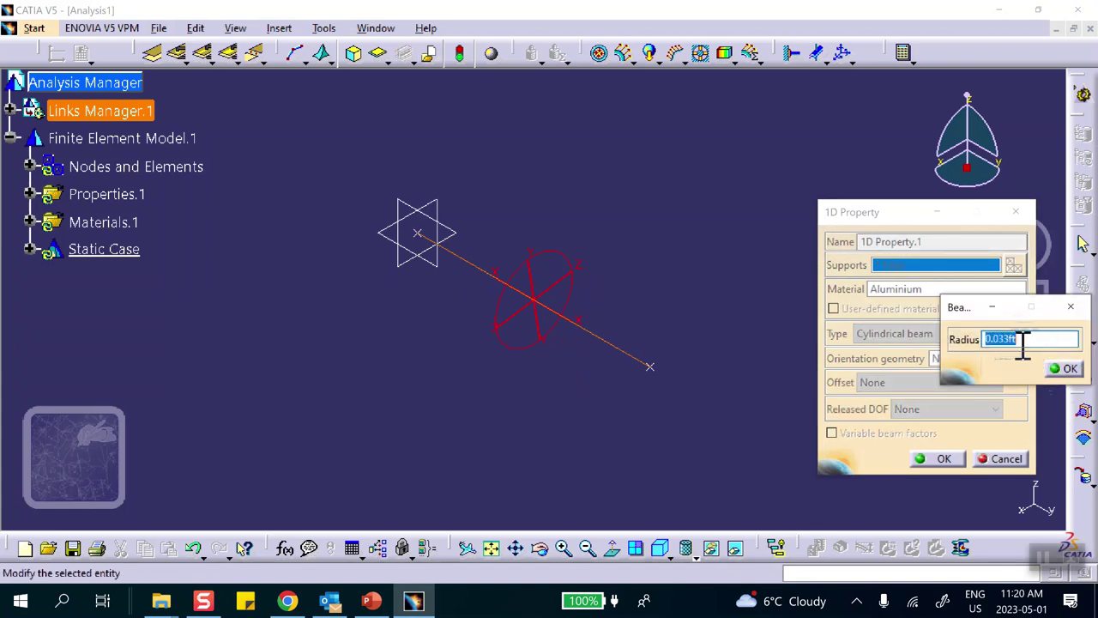
pyautogui.click(1064, 370)
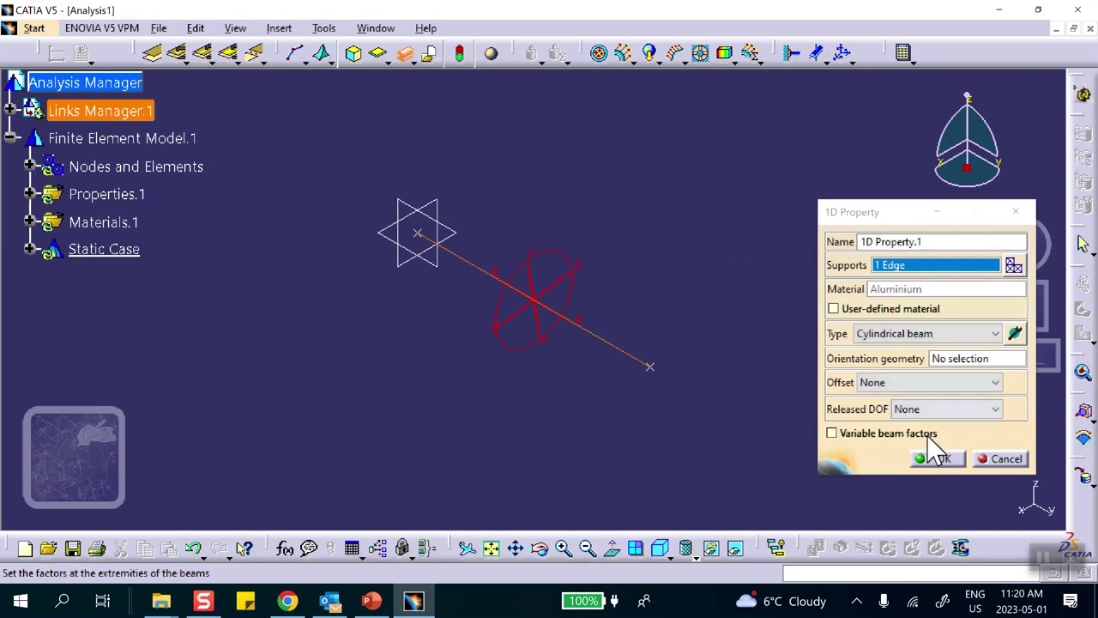
pyautogui.click(940, 461)
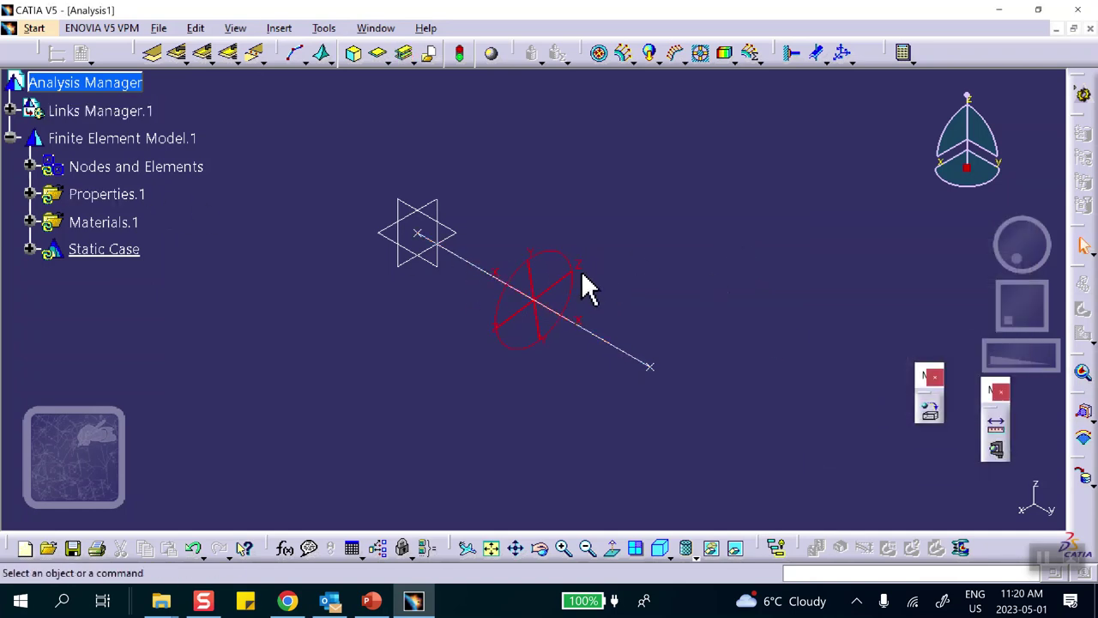
# Hide the construction points at both ends of the line
pyautogui.rightClick(419, 233)
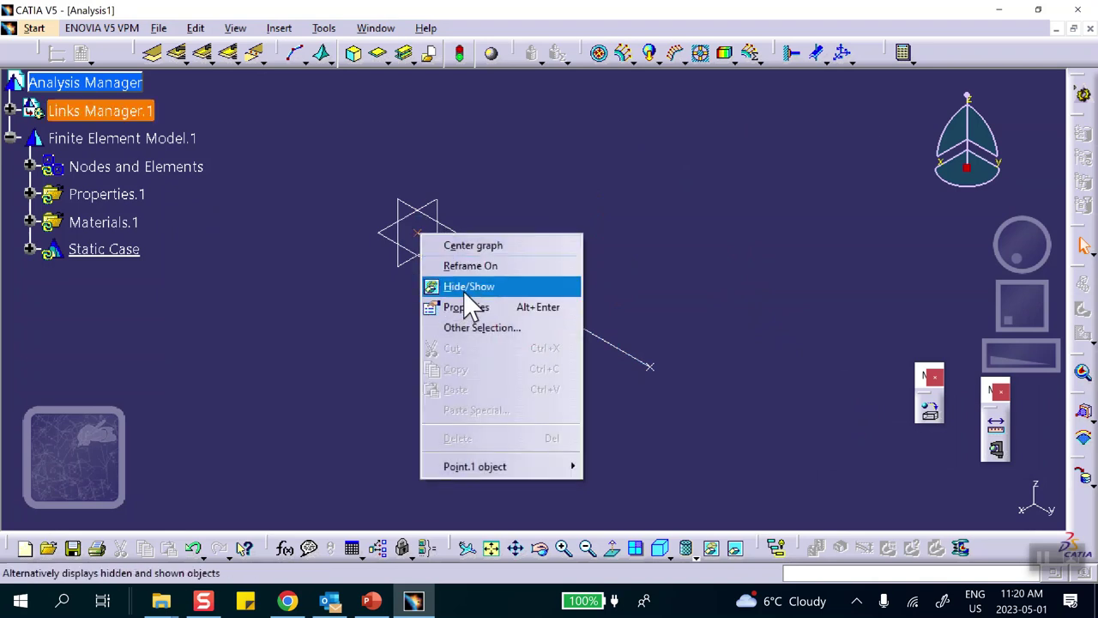
pyautogui.click(460, 290)
pyautogui.rightClick(649, 369)
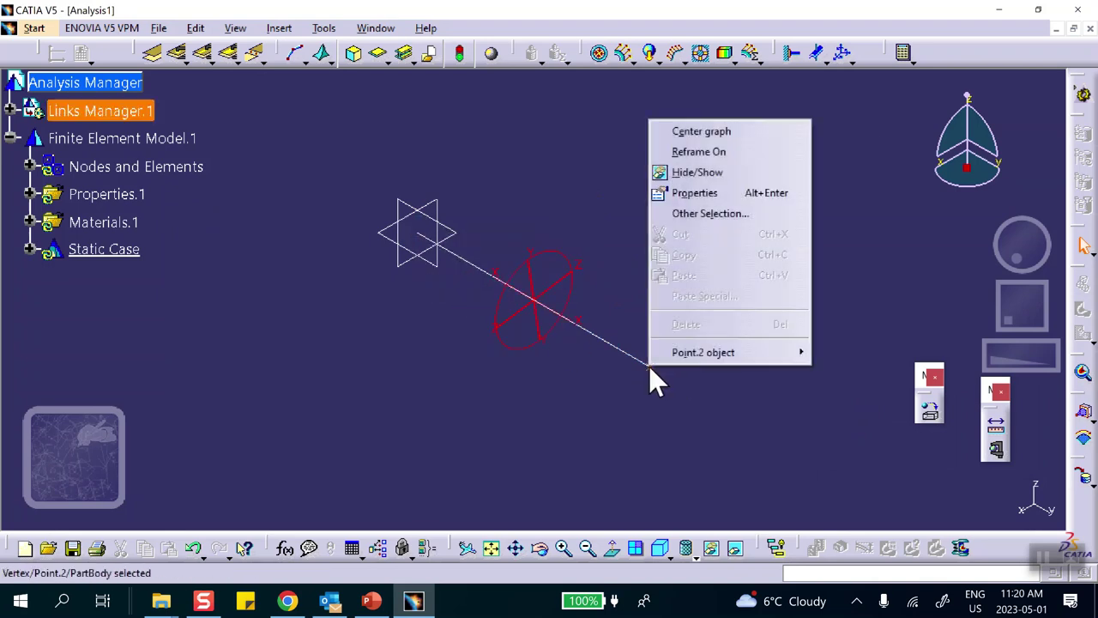
pyautogui.click(695, 173)
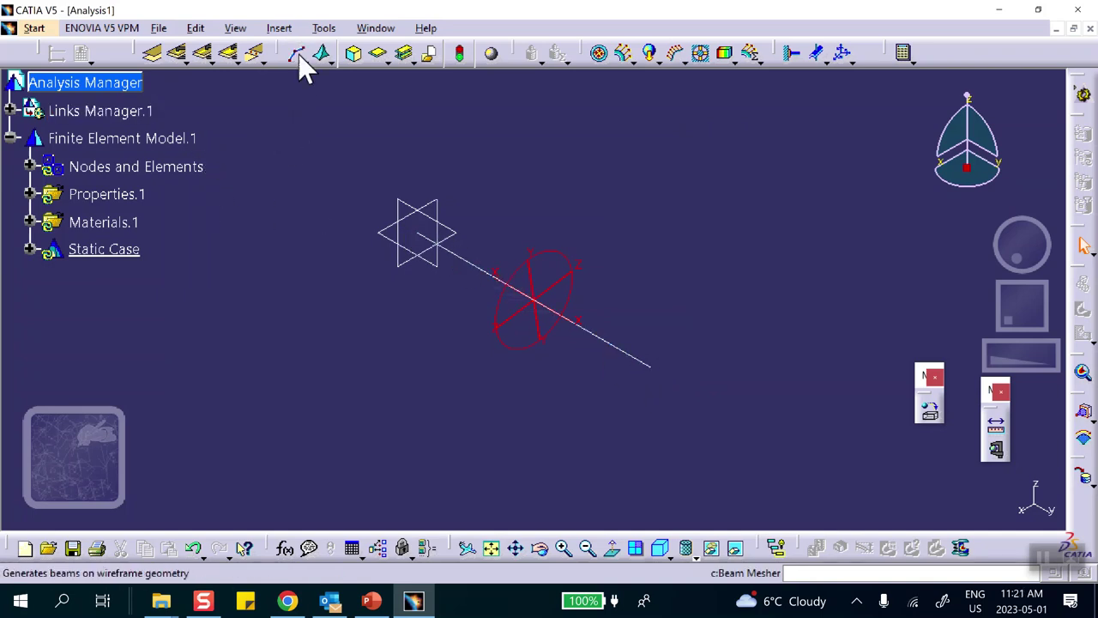
# Create a general analysis connection from the line's origin vertex to its far end vertex, and expand the connection branch in the tree
pyautogui.click(159, 53)
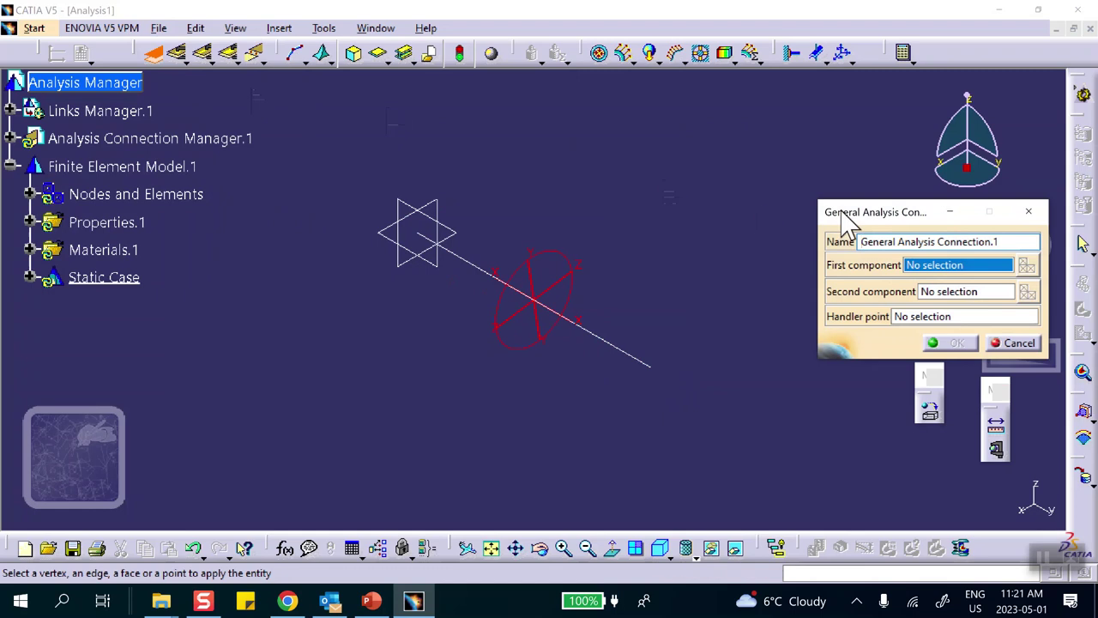
pyautogui.click(418, 233)
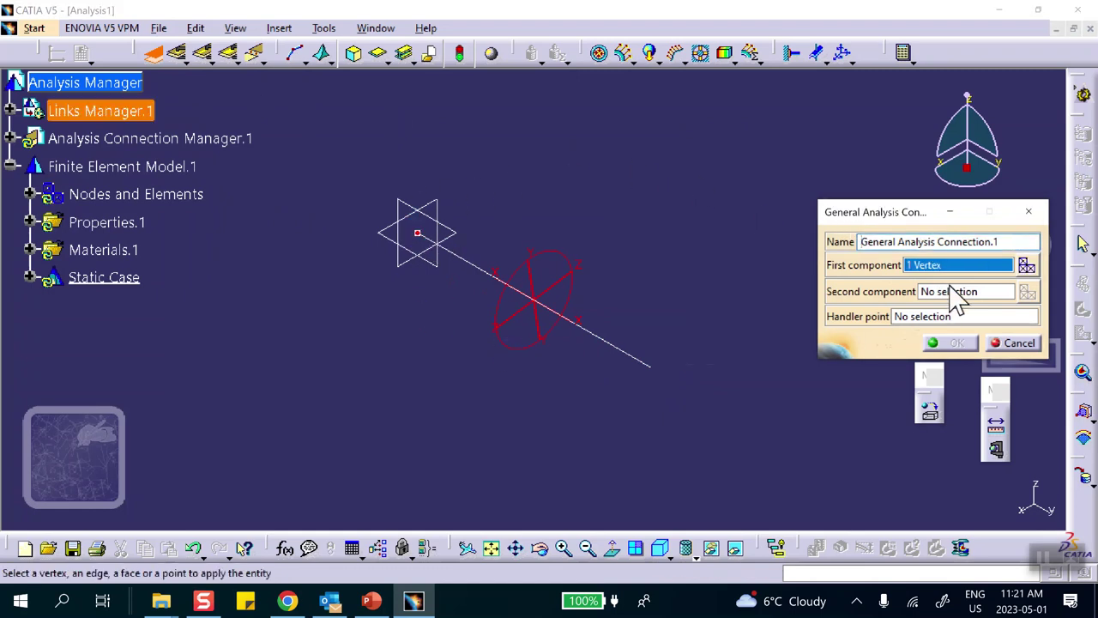
pyautogui.click(922, 291)
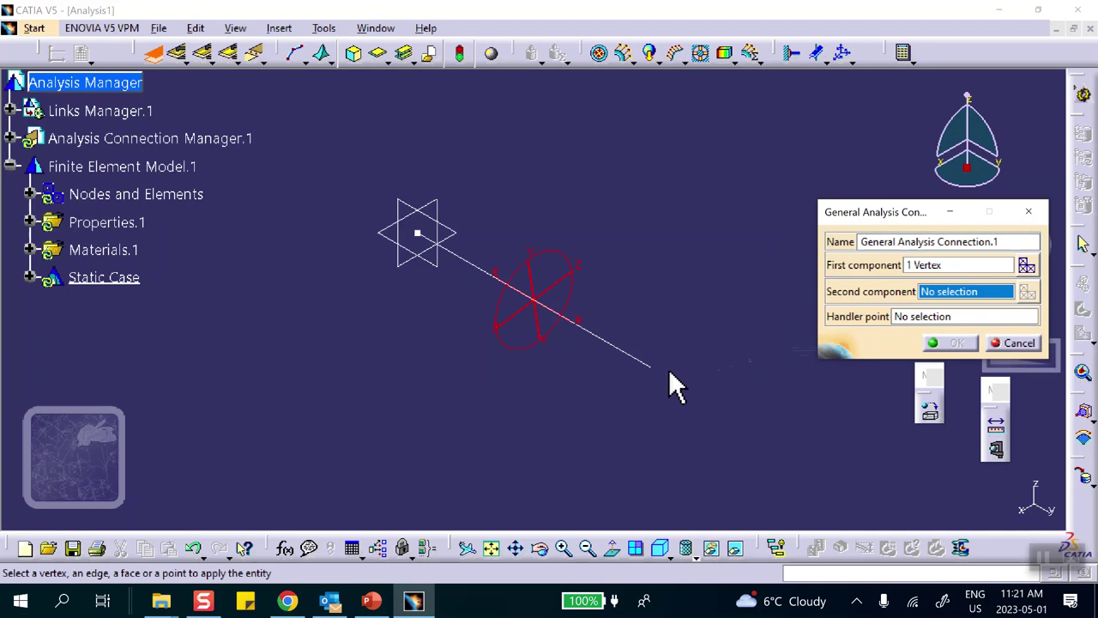
pyautogui.click(650, 367)
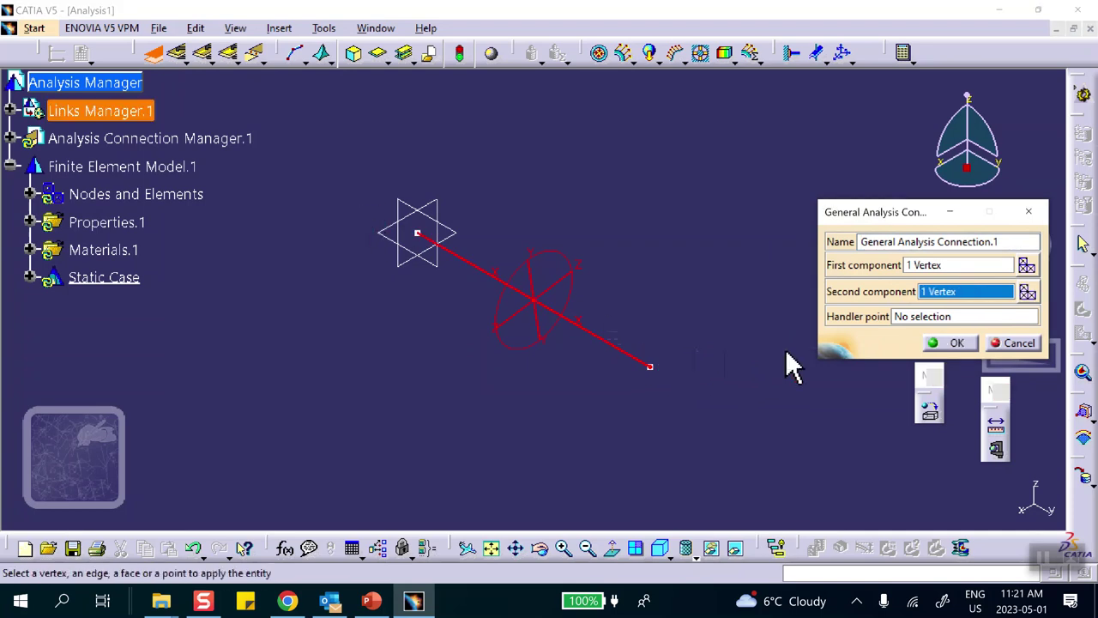
pyautogui.click(952, 342)
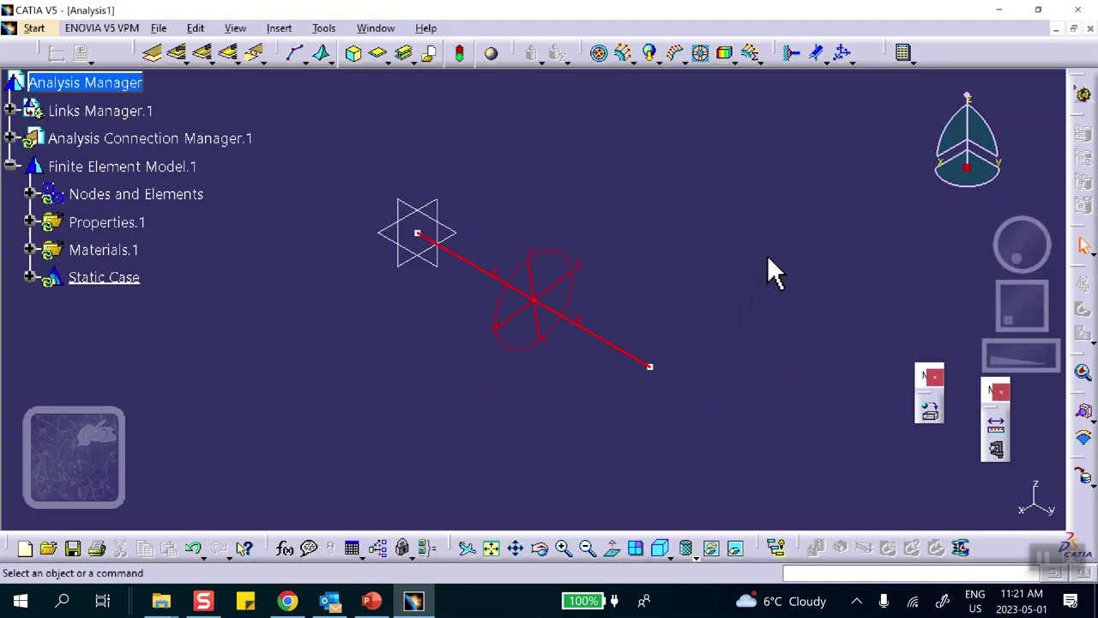
pyautogui.click(10, 138)
pyautogui.click(30, 167)
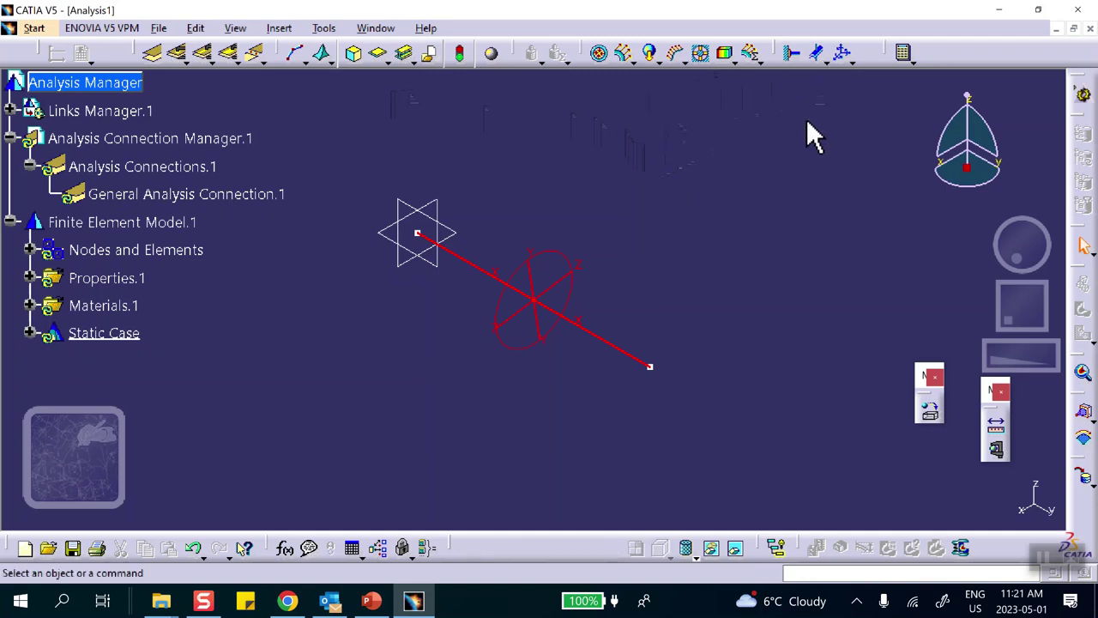
pyautogui.click(1085, 414)
pyautogui.click(866, 293)
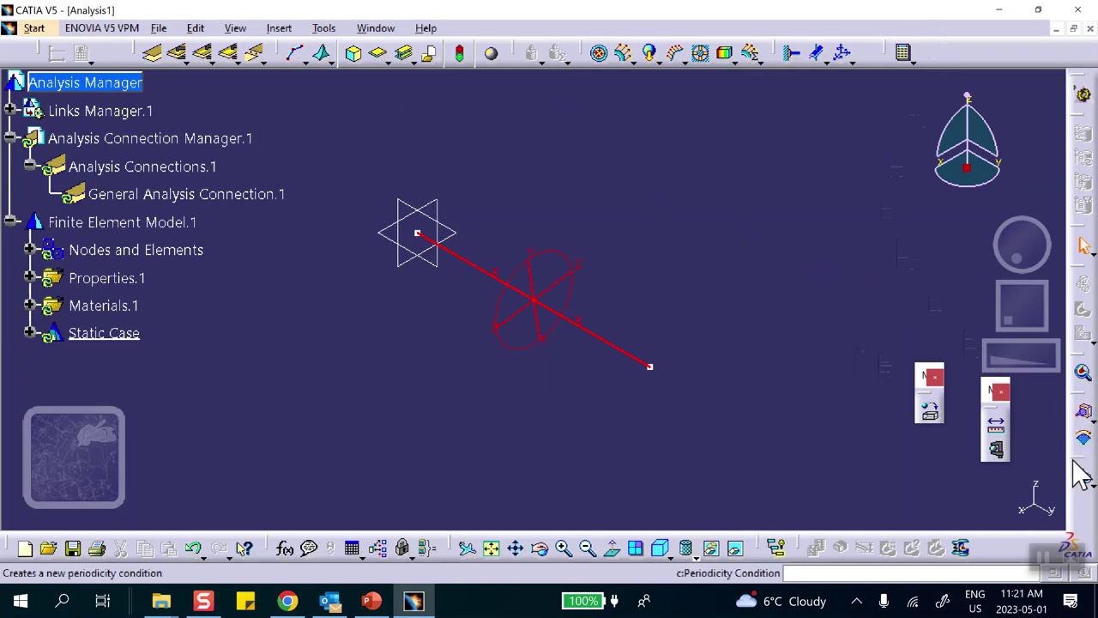
# Show the Connection Properties tools and detach the distant connection property tools so they float over the model area
pyautogui.moveTo(966, 340); pyautogui.dragTo(881, 235)
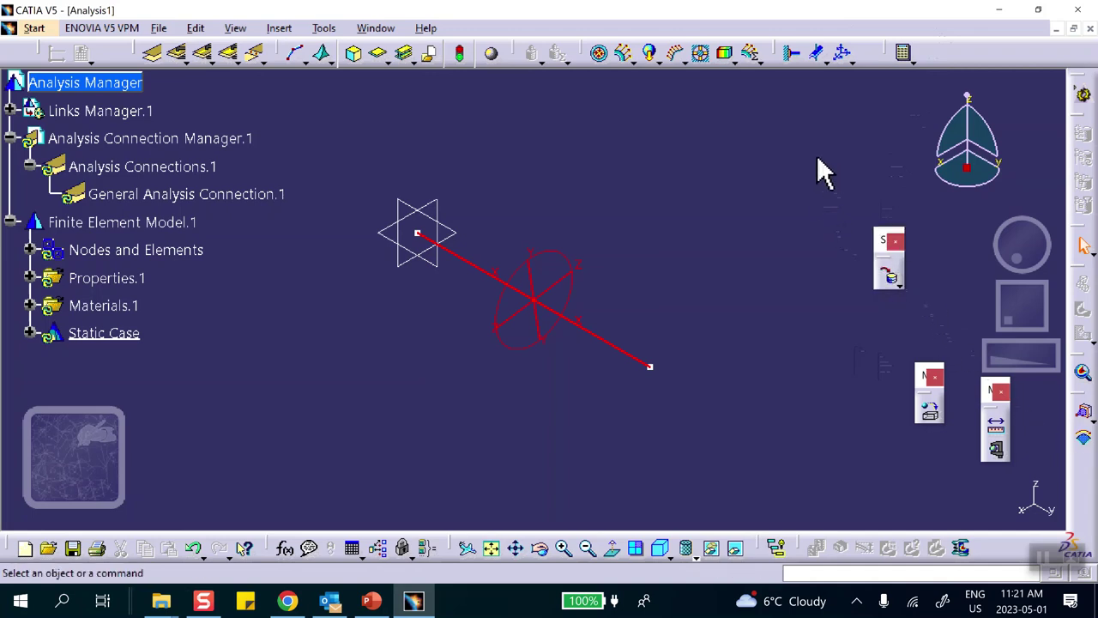
pyautogui.click(235, 28)
pyautogui.moveTo(281, 48)
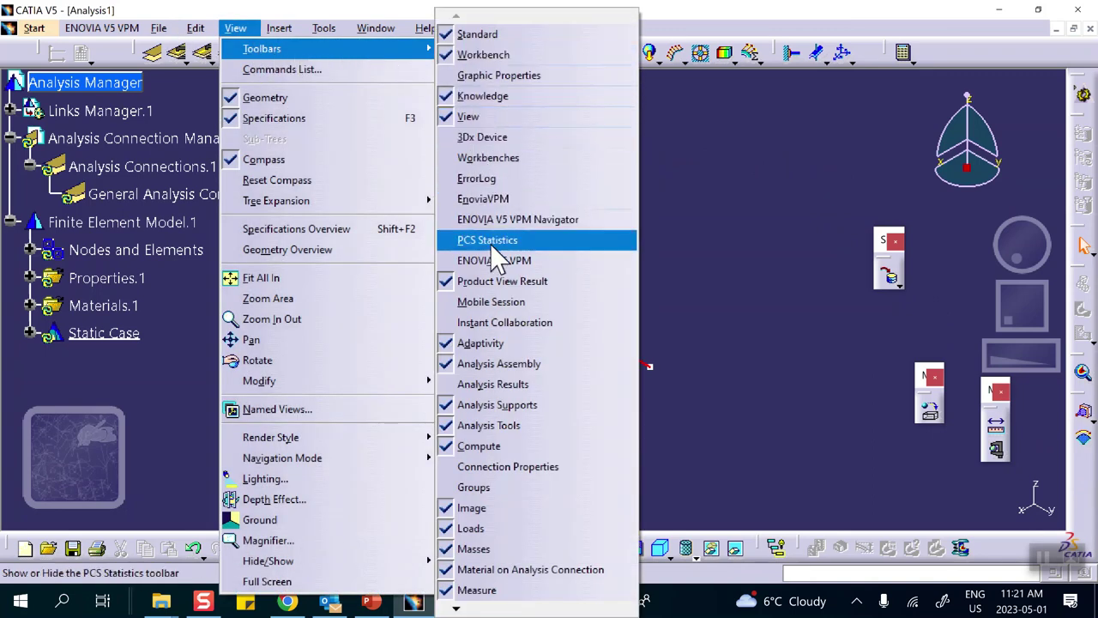
pyautogui.click(514, 469)
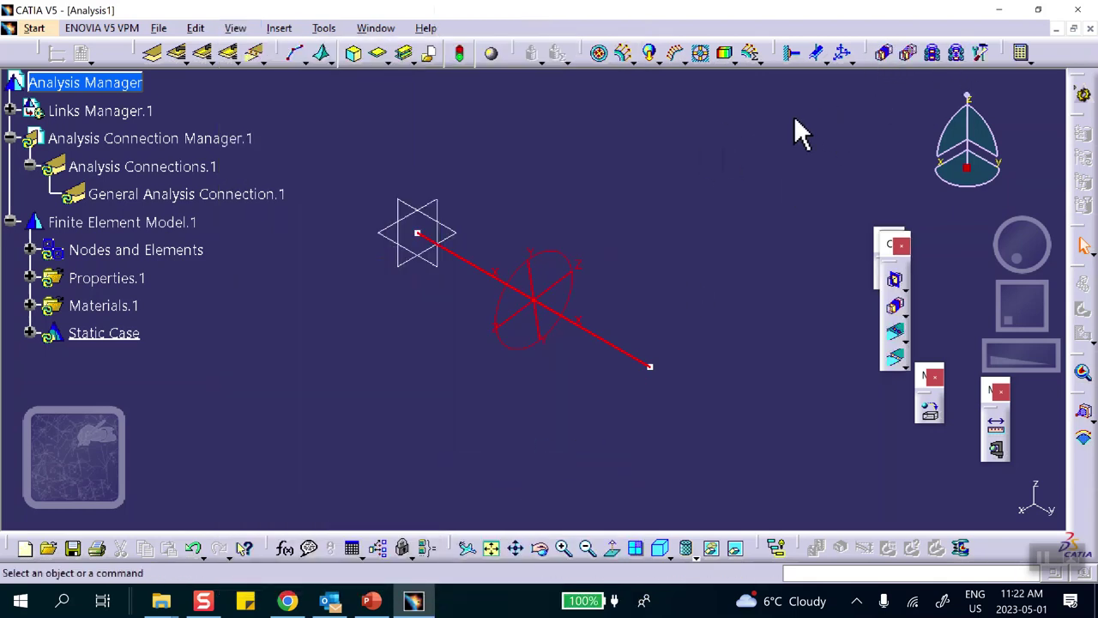
pyautogui.moveTo(868, 48); pyautogui.dragTo(784, 108)
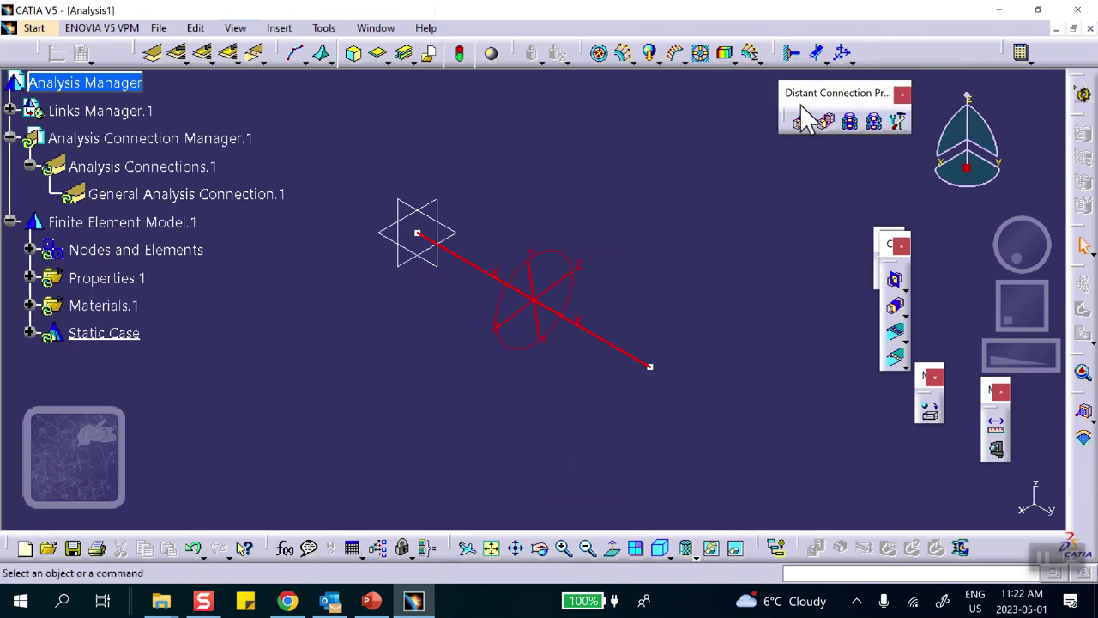
# Apply a user-defined connection property to the general analysis connection with a Spring-Rigid middle and Translation Stiffness 2 of 100 lbf_ft, checking PowerPoint's first slide
pyautogui.click(899, 121)
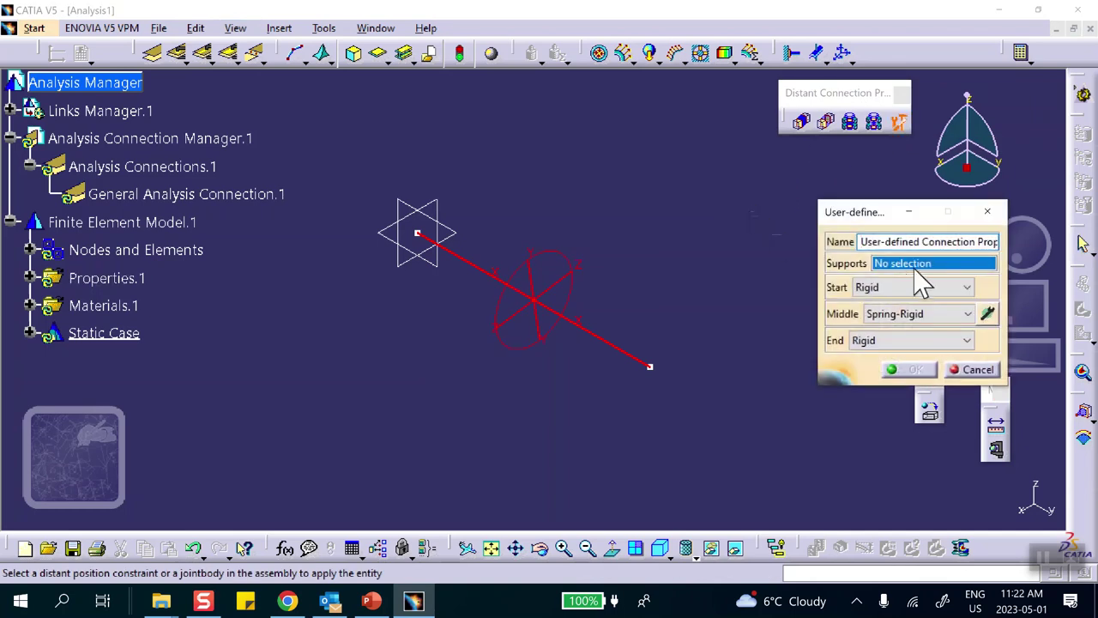
pyautogui.click(251, 193)
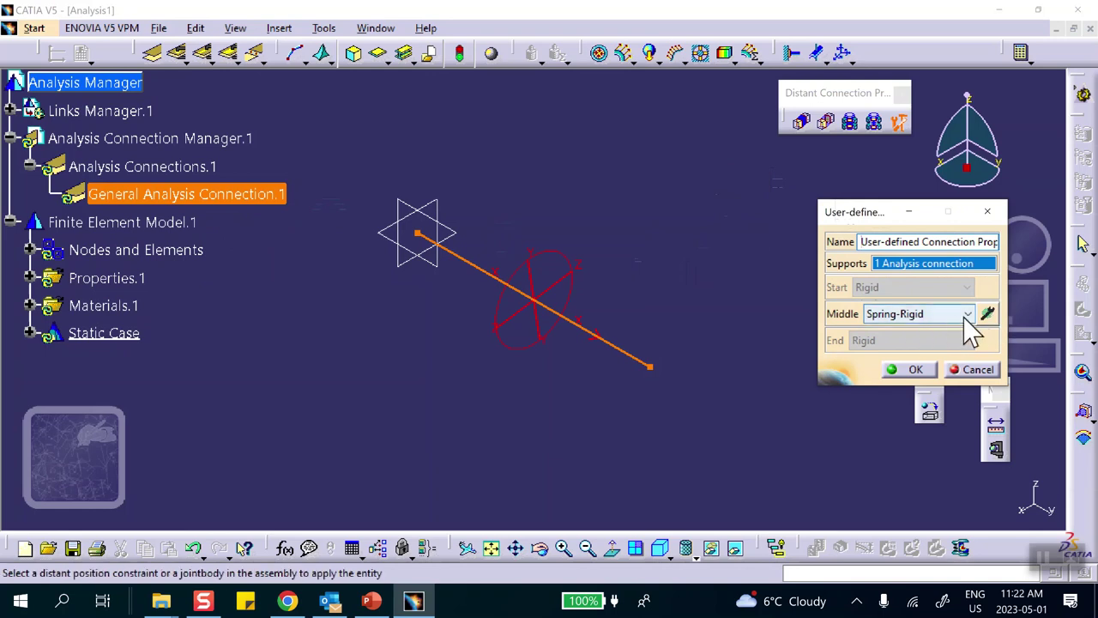
pyautogui.click(987, 314)
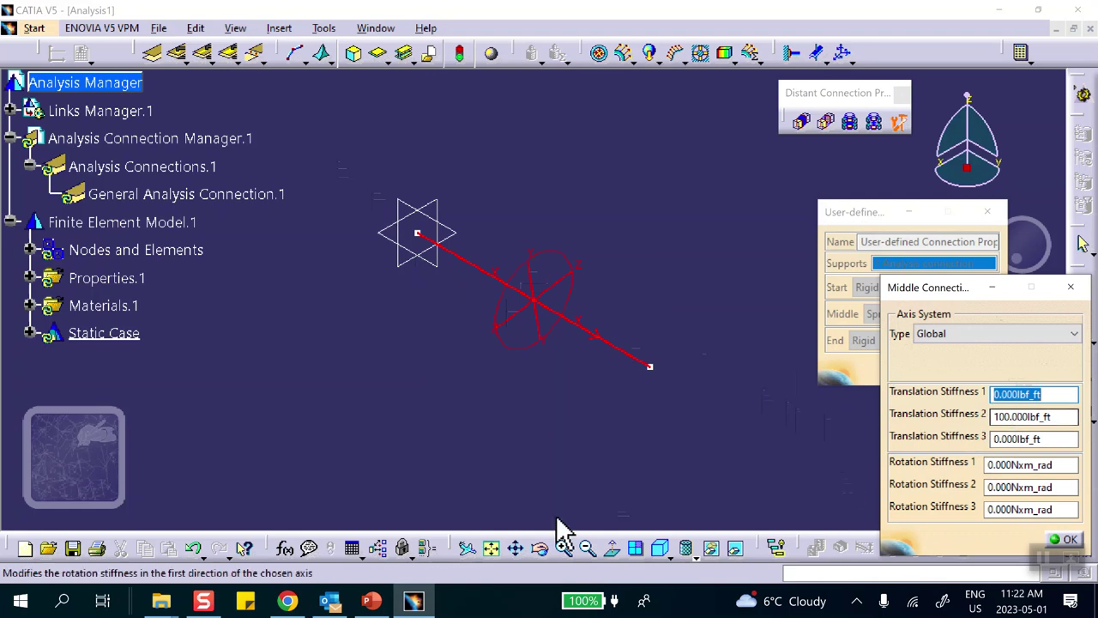
pyautogui.click(378, 598)
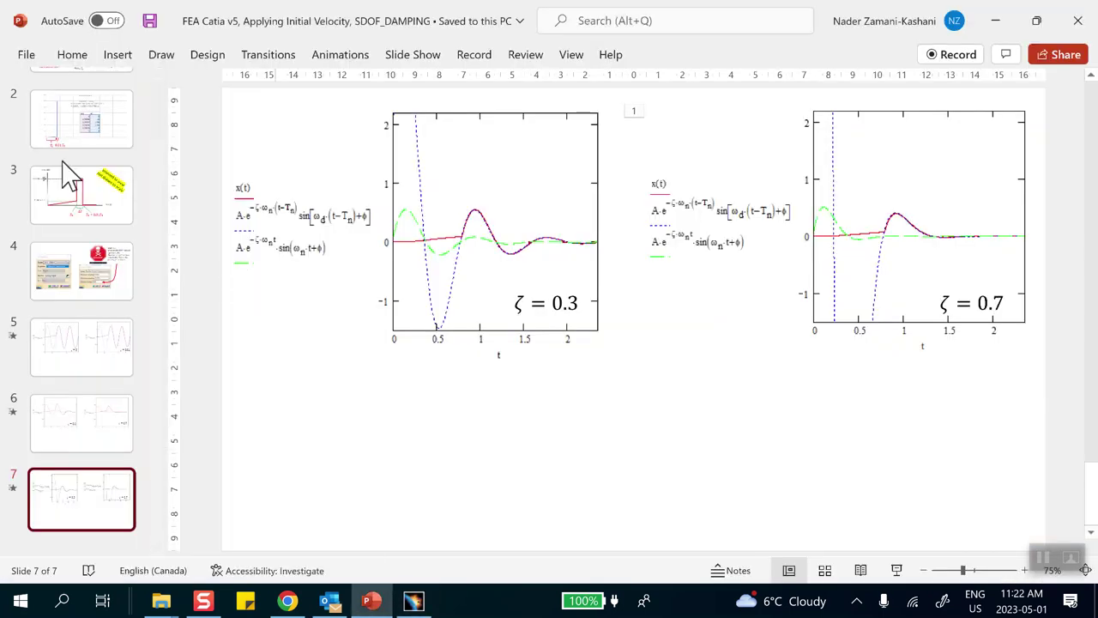
pyautogui.click(94, 136)
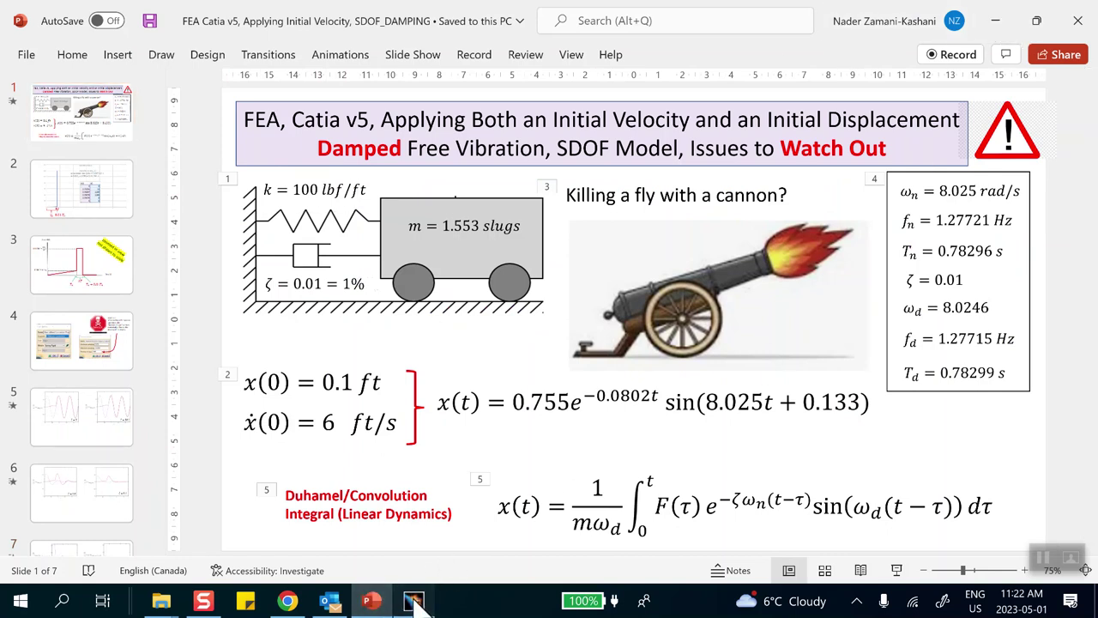
pyautogui.click(370, 600)
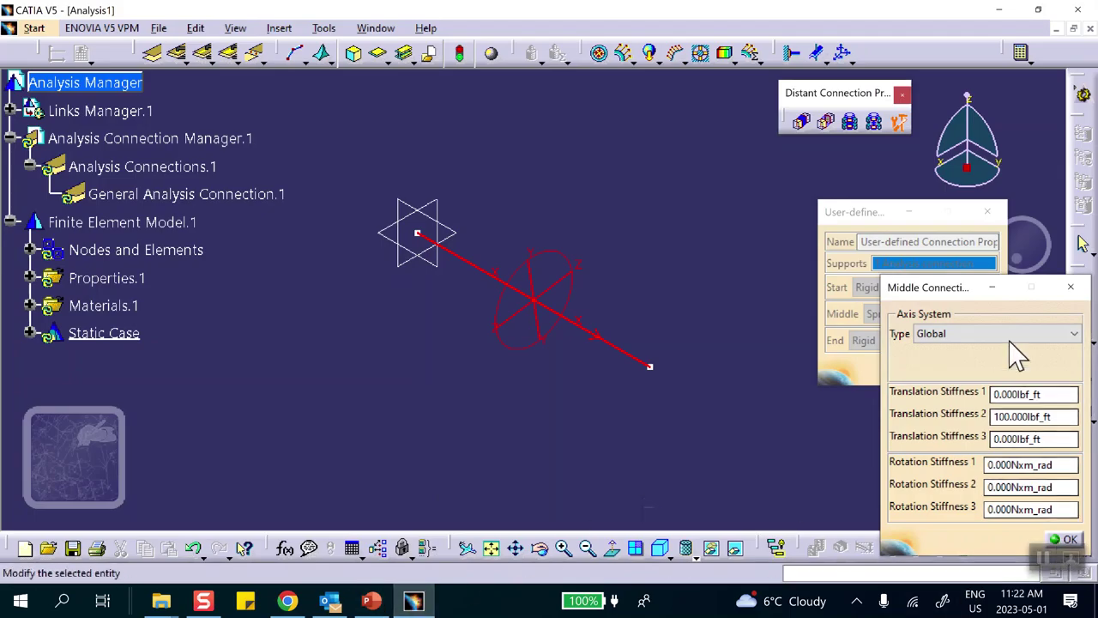
pyautogui.moveTo(972, 288); pyautogui.dragTo(925, 271)
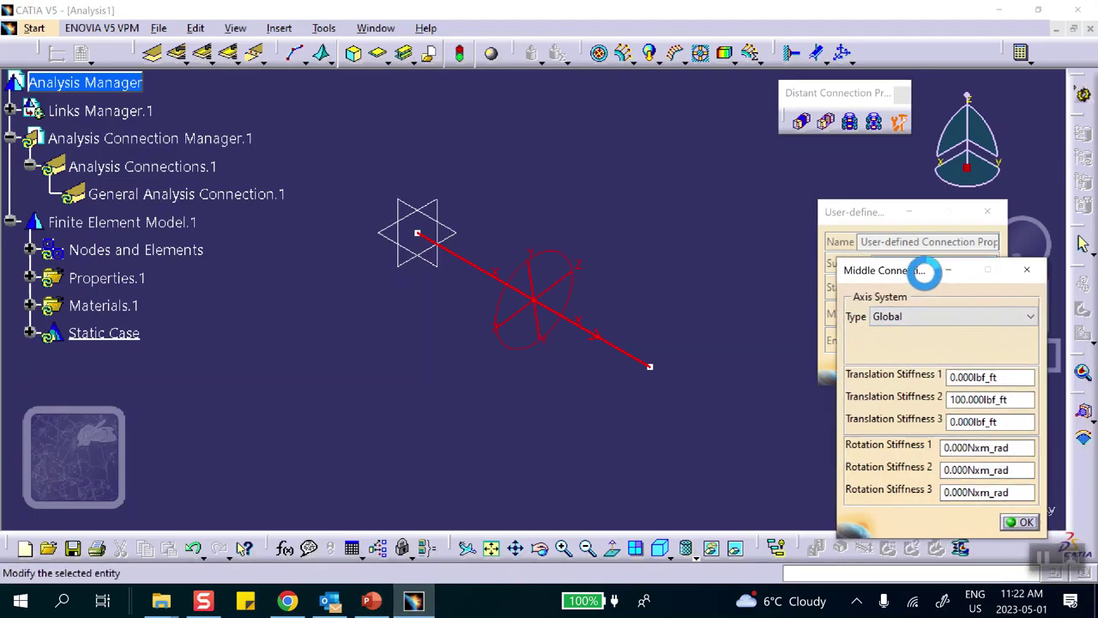
pyautogui.click(1020, 523)
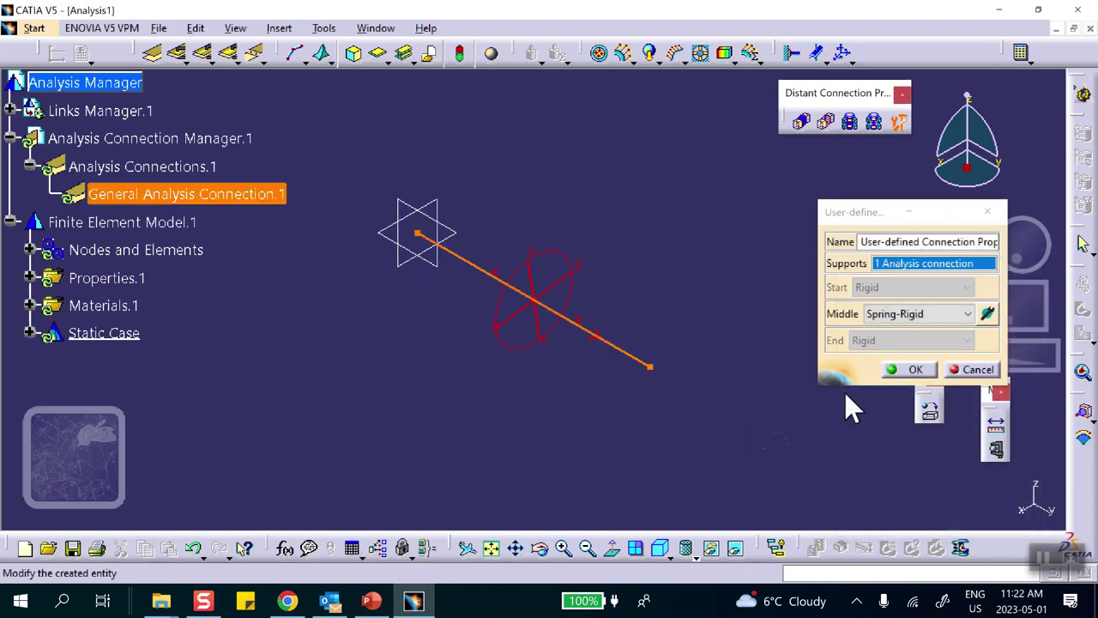
pyautogui.click(913, 370)
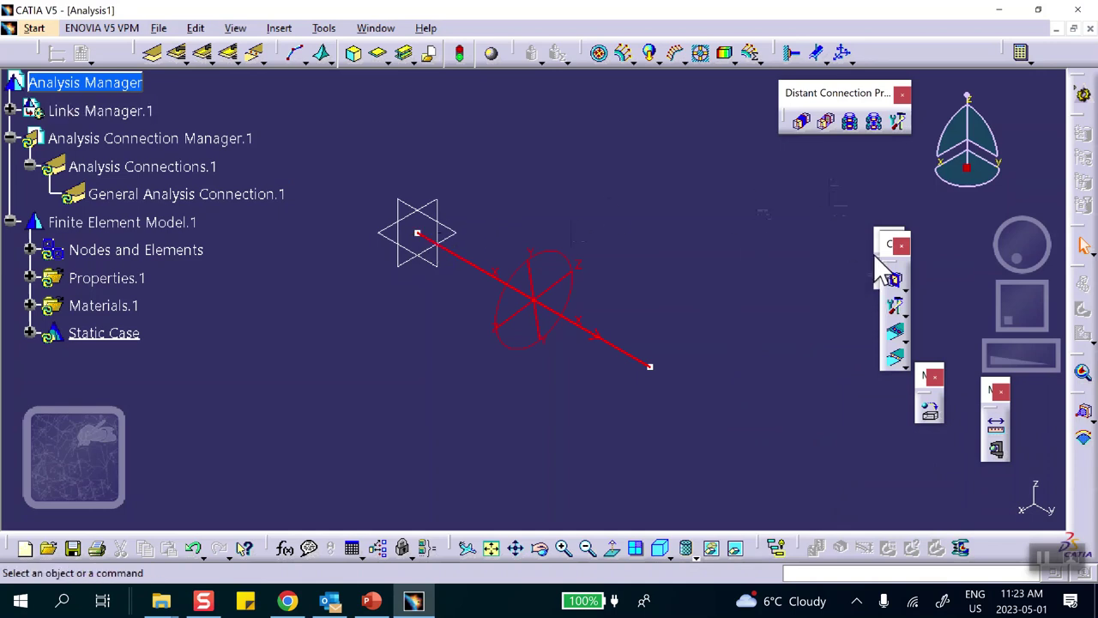
# Clamp the line's origin vertex
pyautogui.click(791, 53)
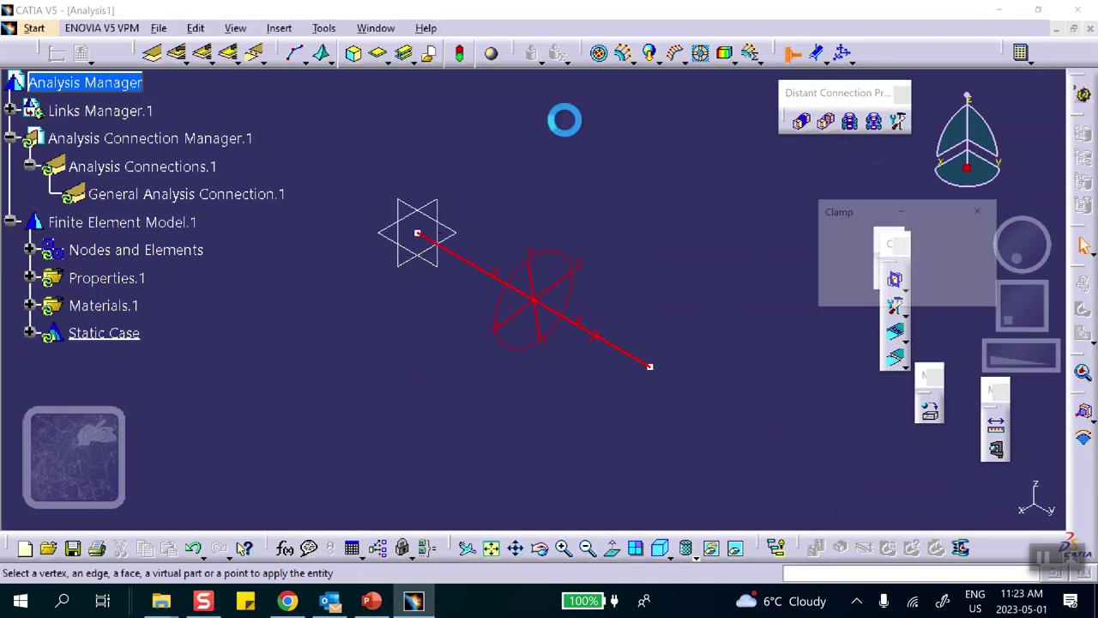
pyautogui.click(416, 232)
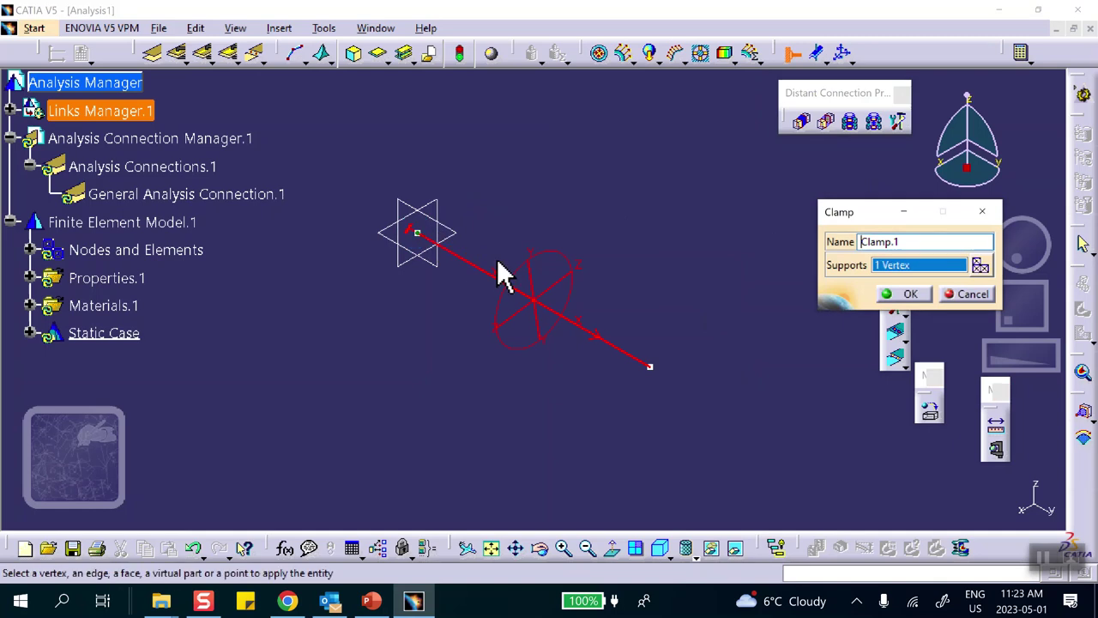
pyautogui.click(902, 294)
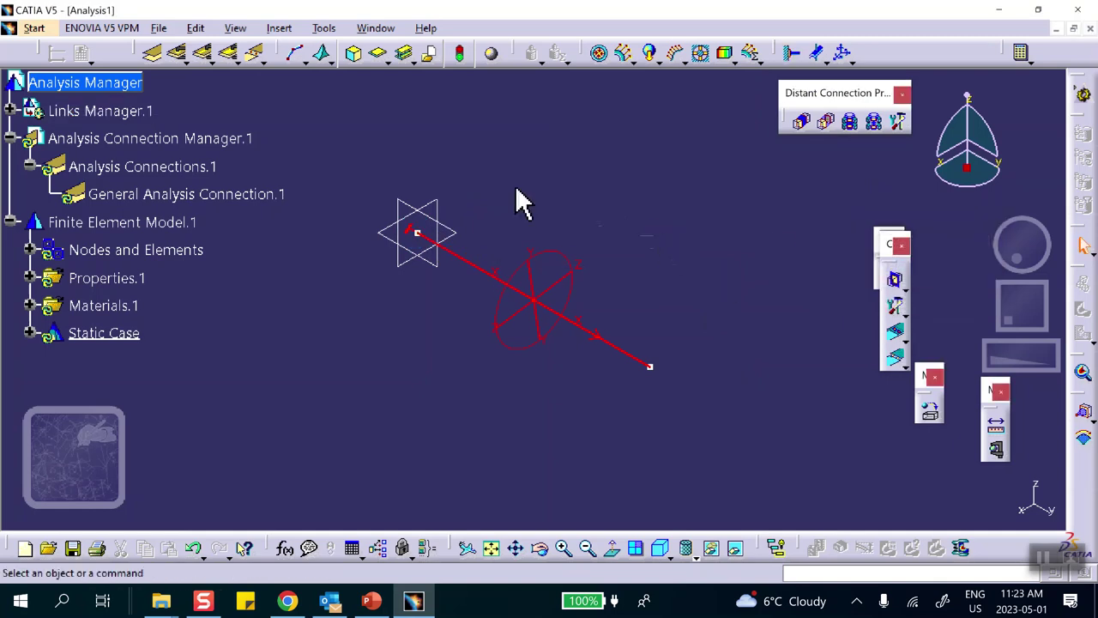
# Apply a user-defined restraint to the line's far end vertex in global axes, leaving only Translation 2 free
pyautogui.click(843, 53)
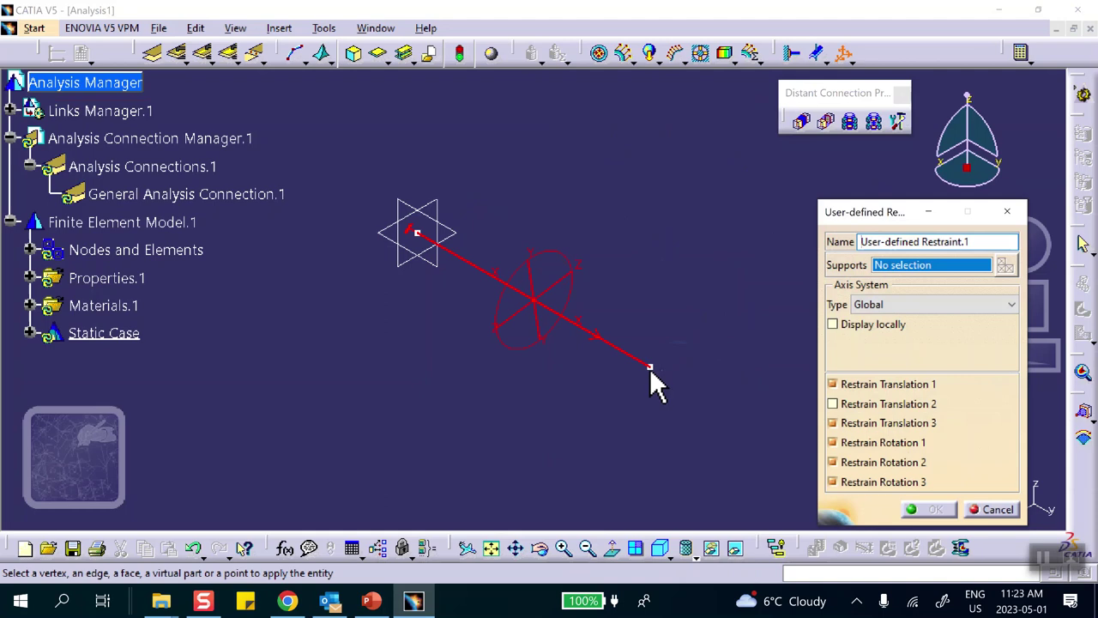
pyautogui.click(649, 367)
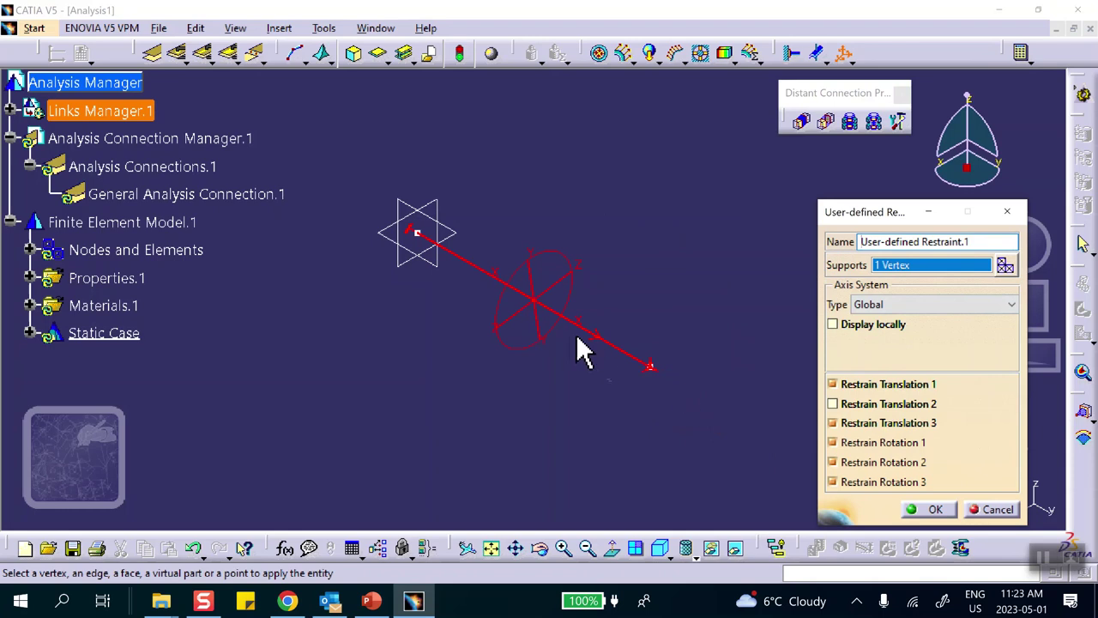
pyautogui.click(933, 511)
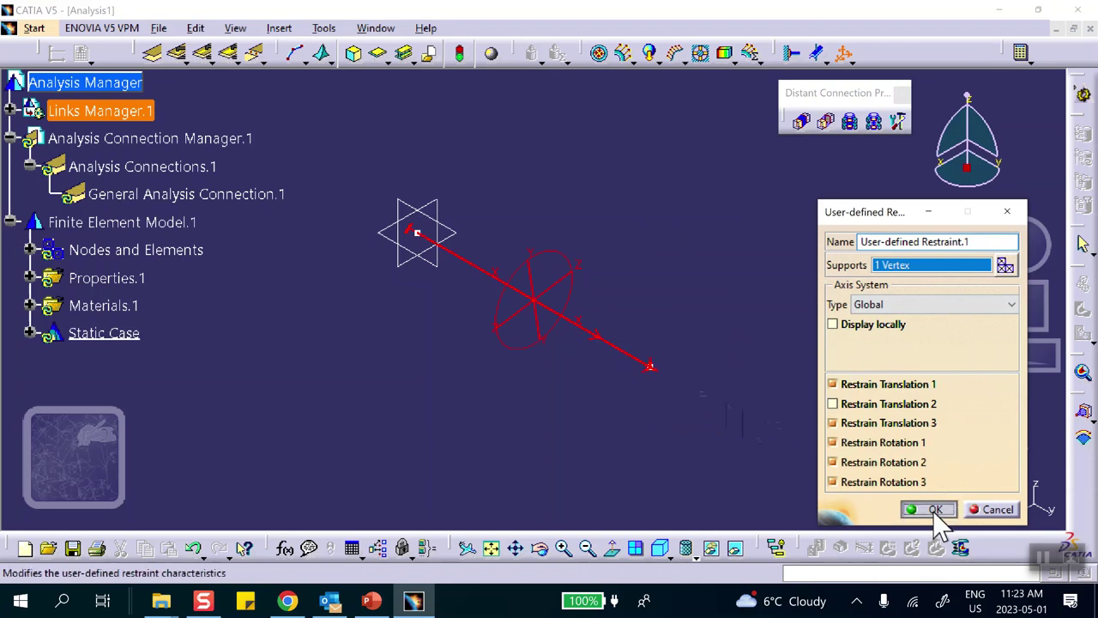
# Apply a distributed force of 1 lbf in the Y direction to the line's far end vertex
pyautogui.moveTo(757, 367); pyautogui.dragTo(698, 321, button='middle')
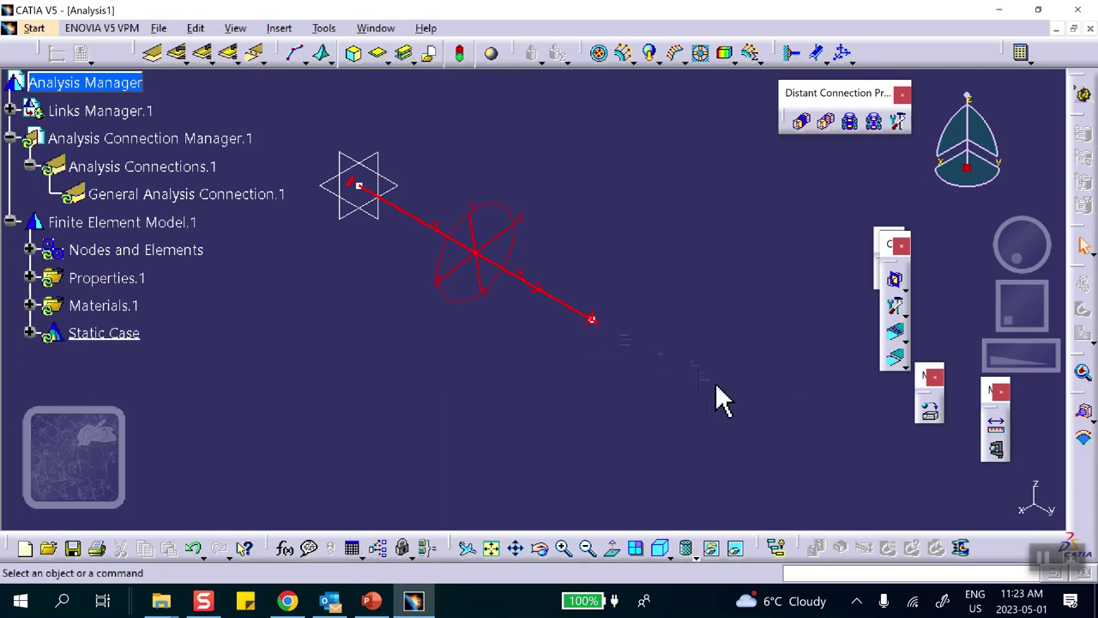
pyautogui.click(624, 55)
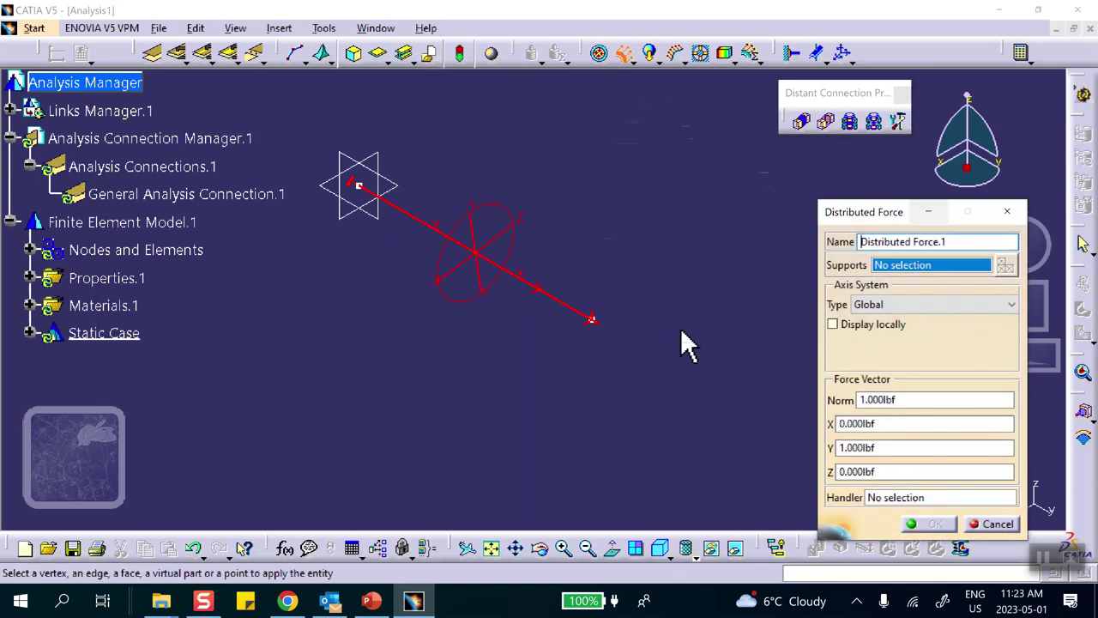
pyautogui.click(596, 321)
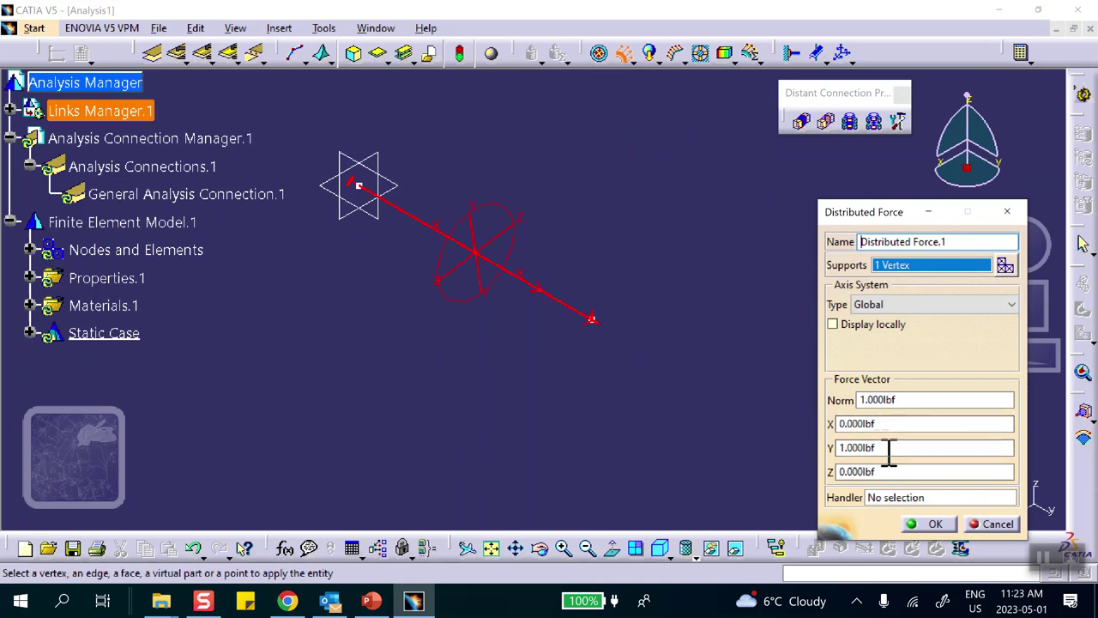
pyautogui.click(930, 523)
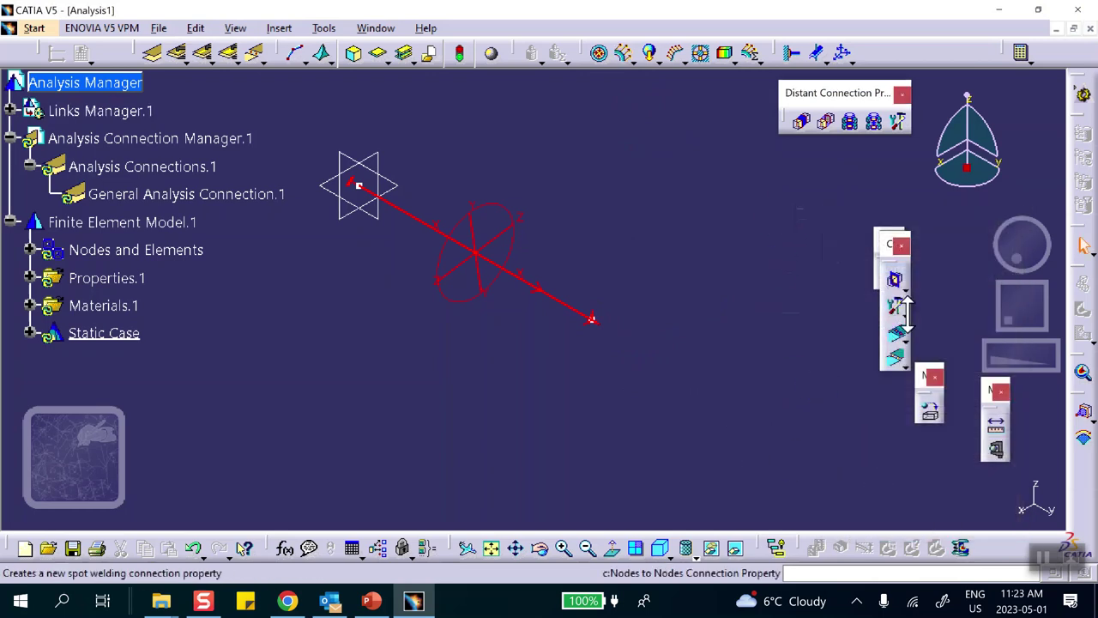
# Run the static computation for all objects and close the floating Connection Properties tools
pyautogui.click(1020, 52)
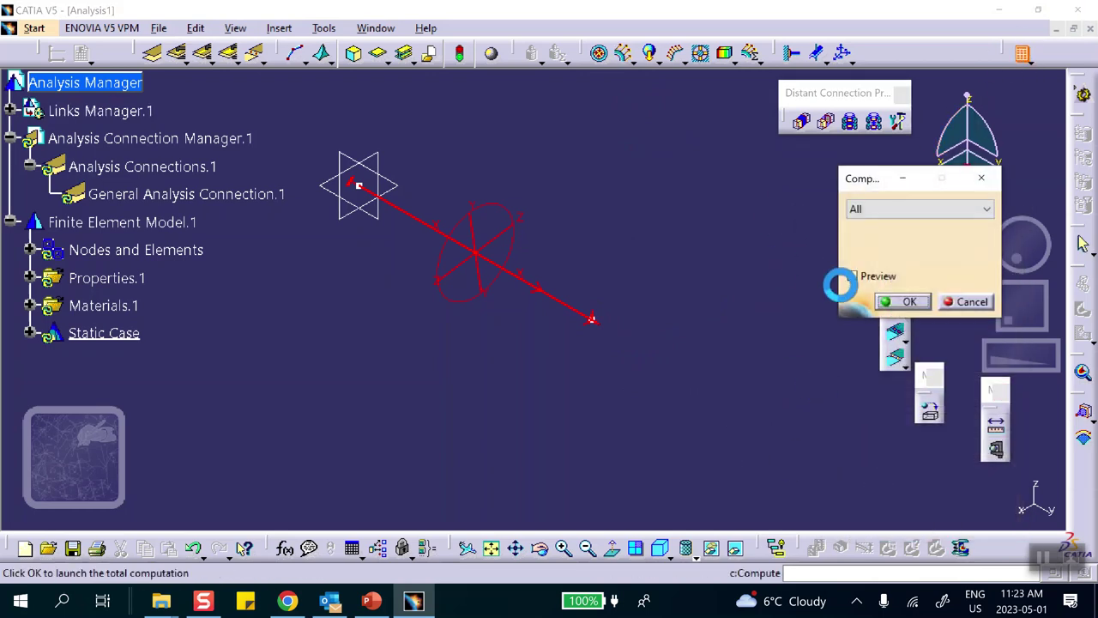
pyautogui.click(906, 302)
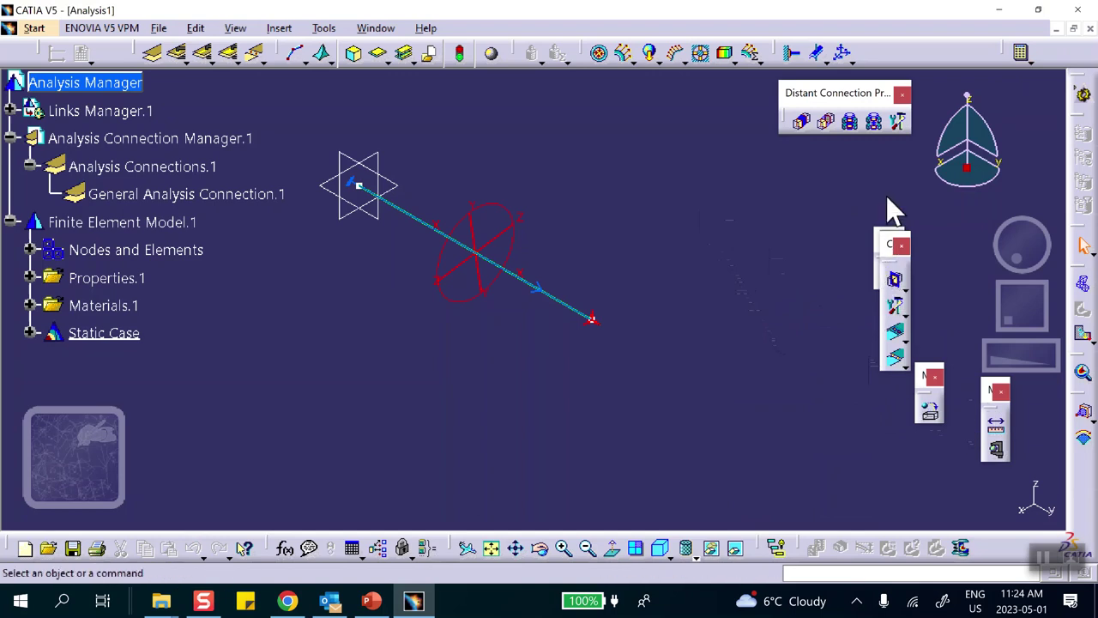
pyautogui.moveTo(884, 248); pyautogui.dragTo(808, 239)
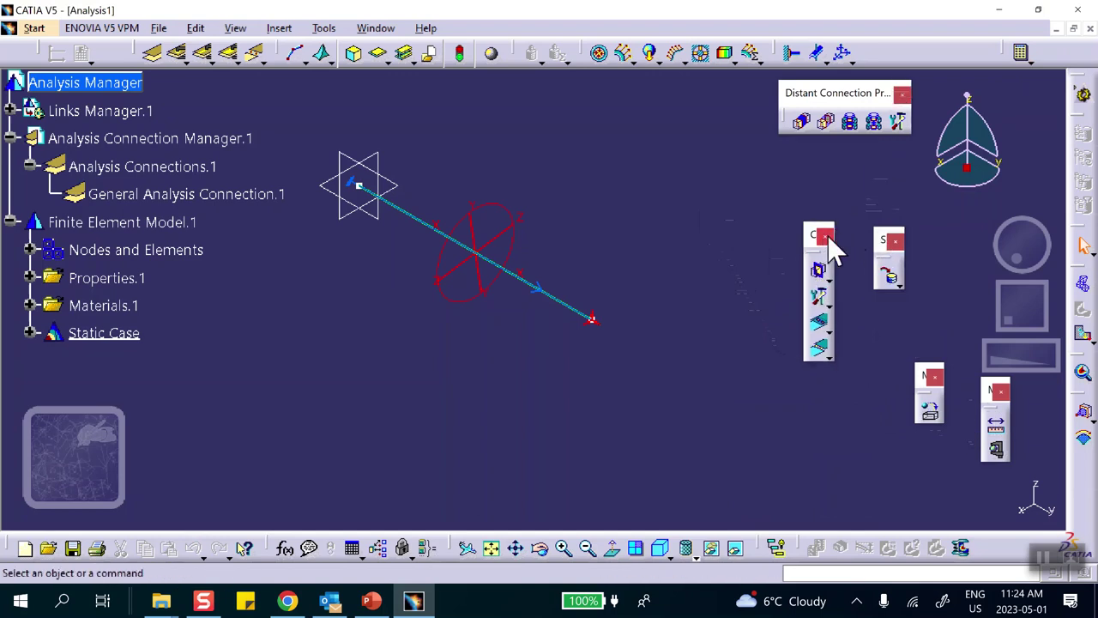
pyautogui.click(825, 237)
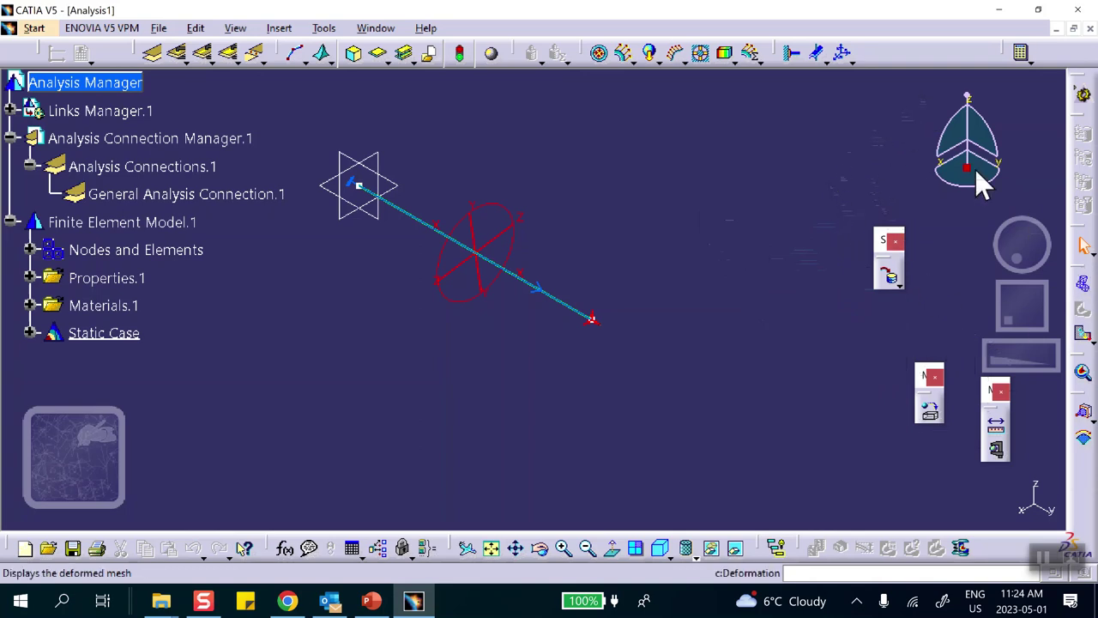
# Detach the Image tools and display the translational displacement vector image of the static case
pyautogui.moveTo(902, 52); pyautogui.dragTo(824, 113)
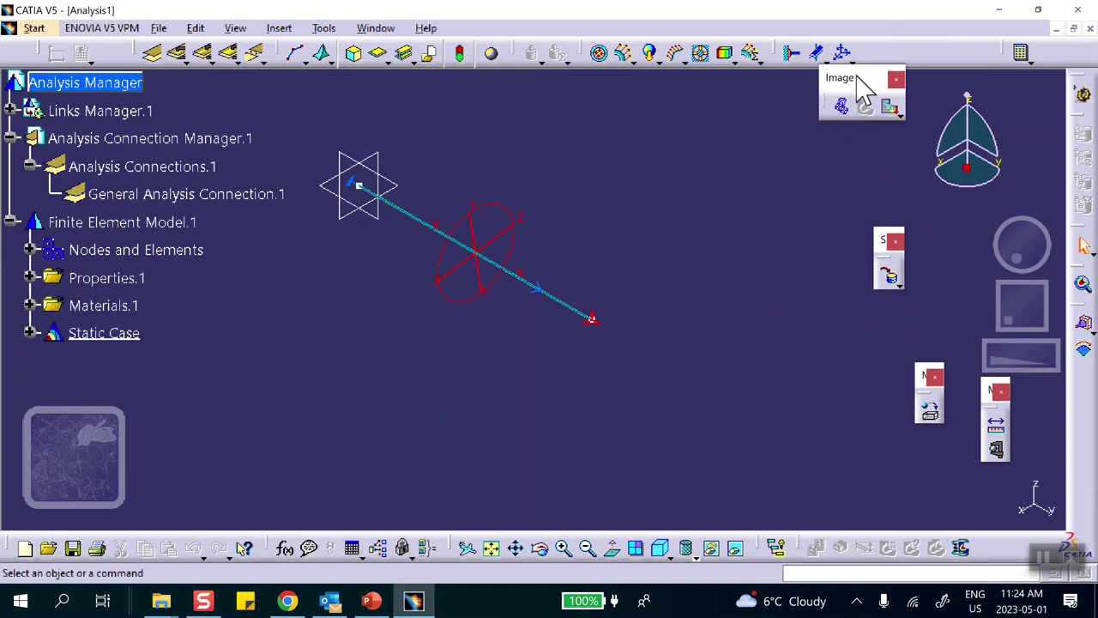
pyautogui.moveTo(863, 78); pyautogui.dragTo(855, 100)
pyautogui.click(880, 129)
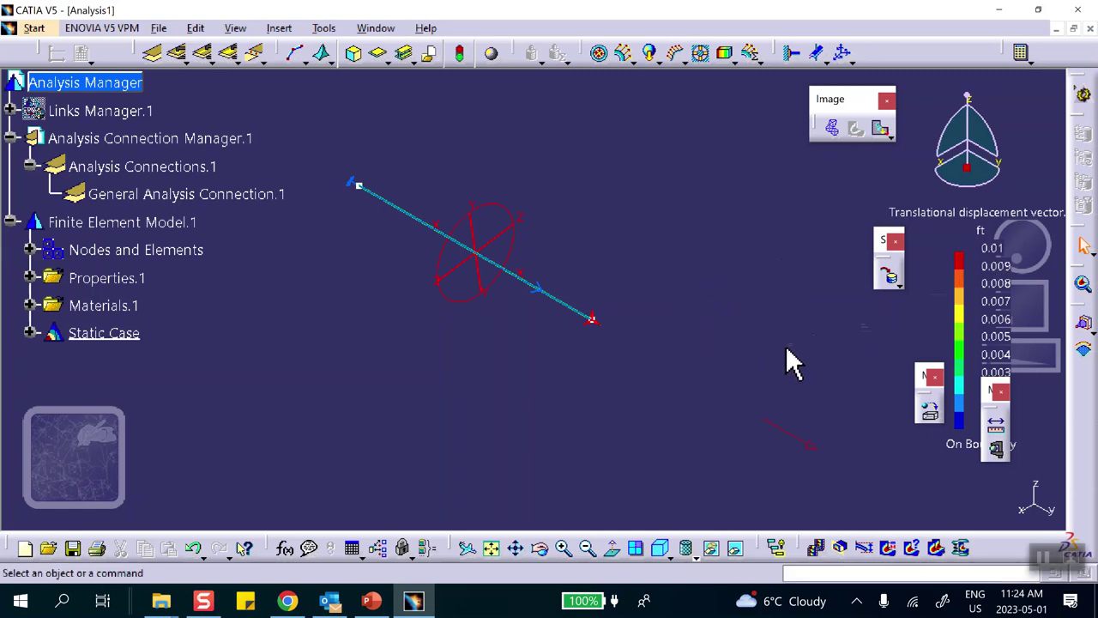
# Insert a frequency case that references Restraints.1 of the static case, with new masses and existing analysis cases hidden
pyautogui.scroll(-5, 251, 339)
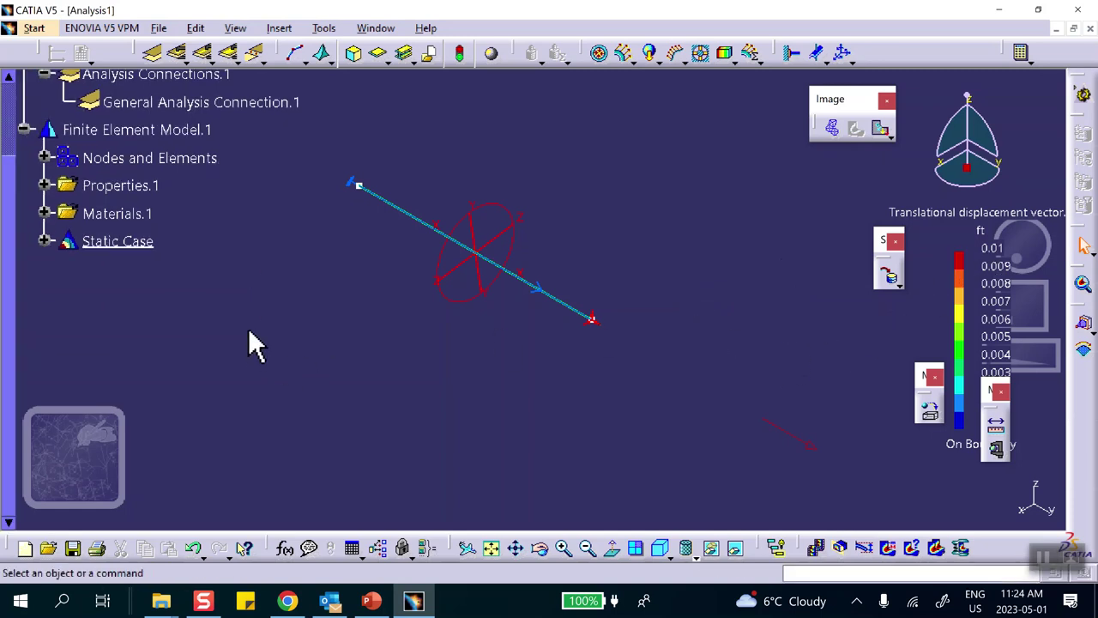
pyautogui.click(283, 29)
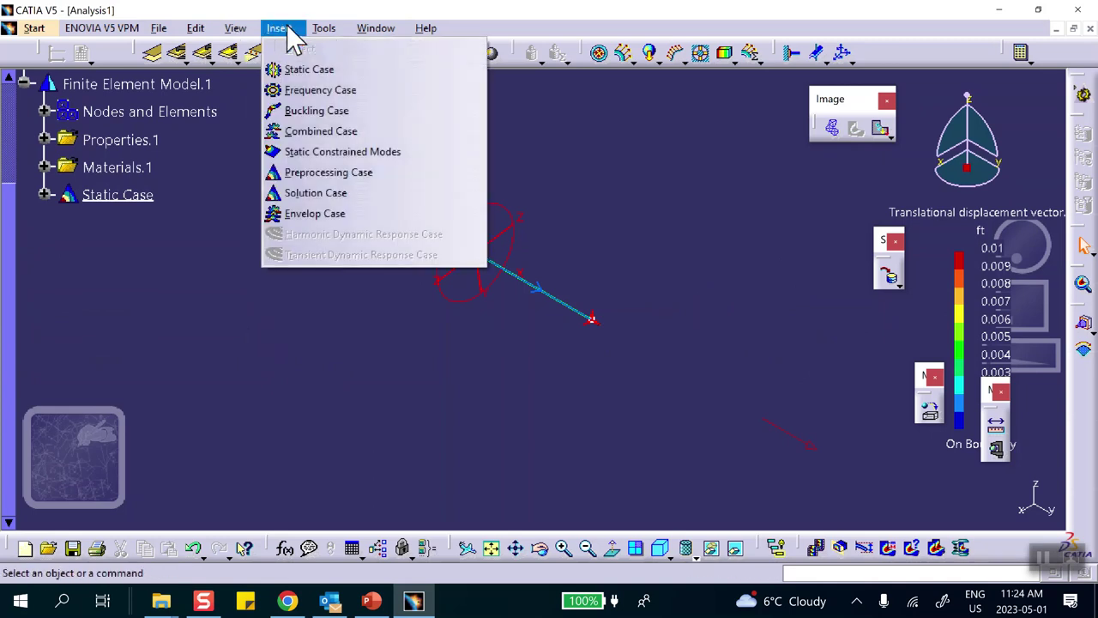
pyautogui.click(309, 90)
pyautogui.click(889, 414)
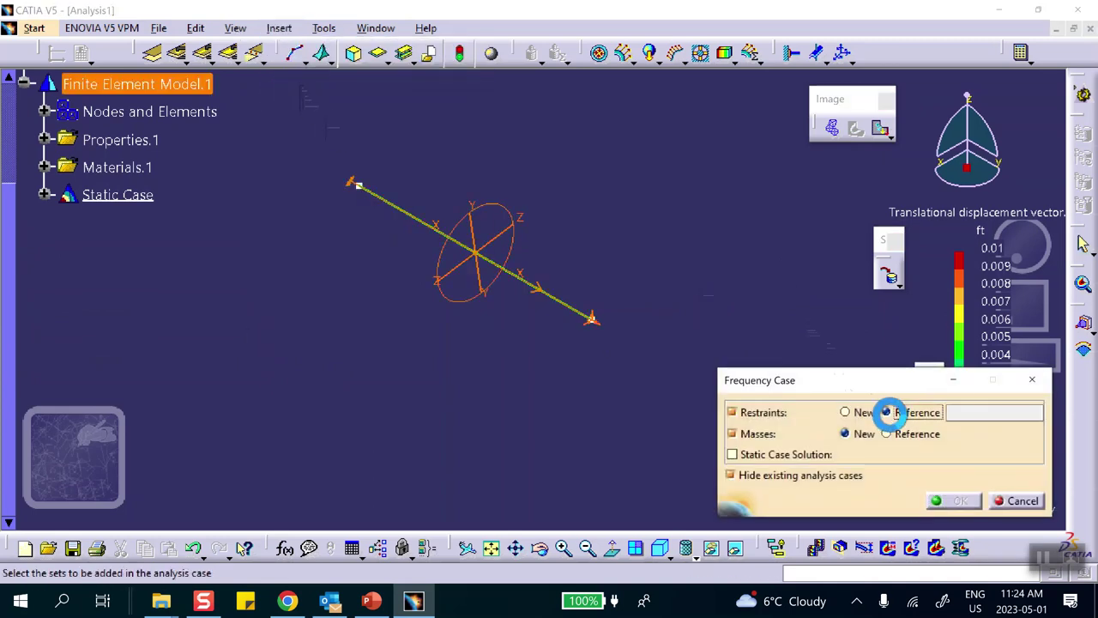
pyautogui.click(45, 194)
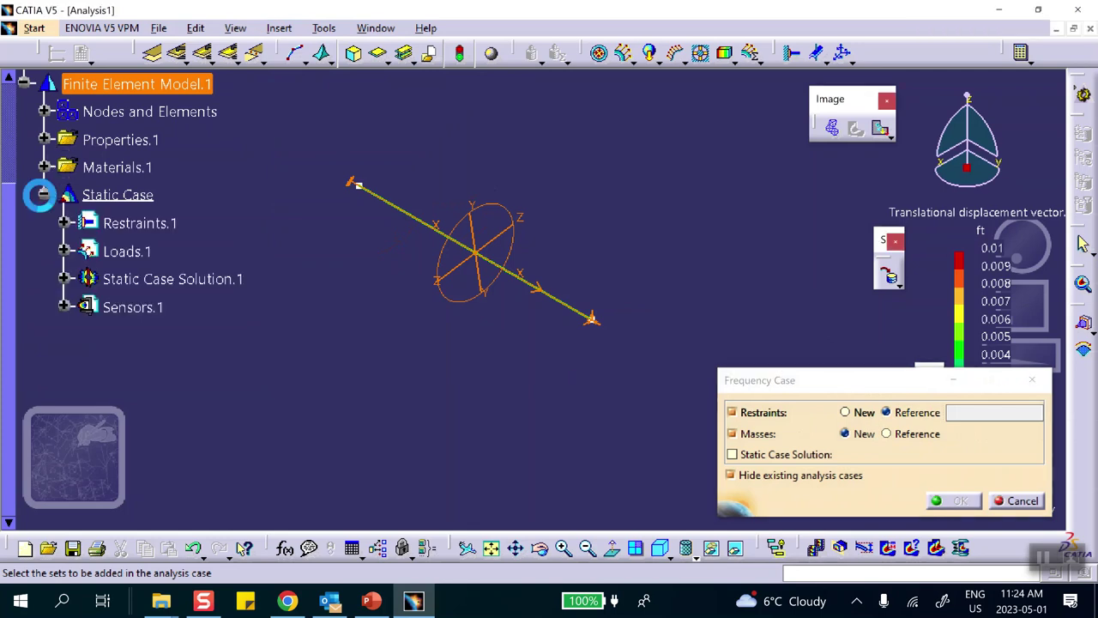
pyautogui.click(146, 224)
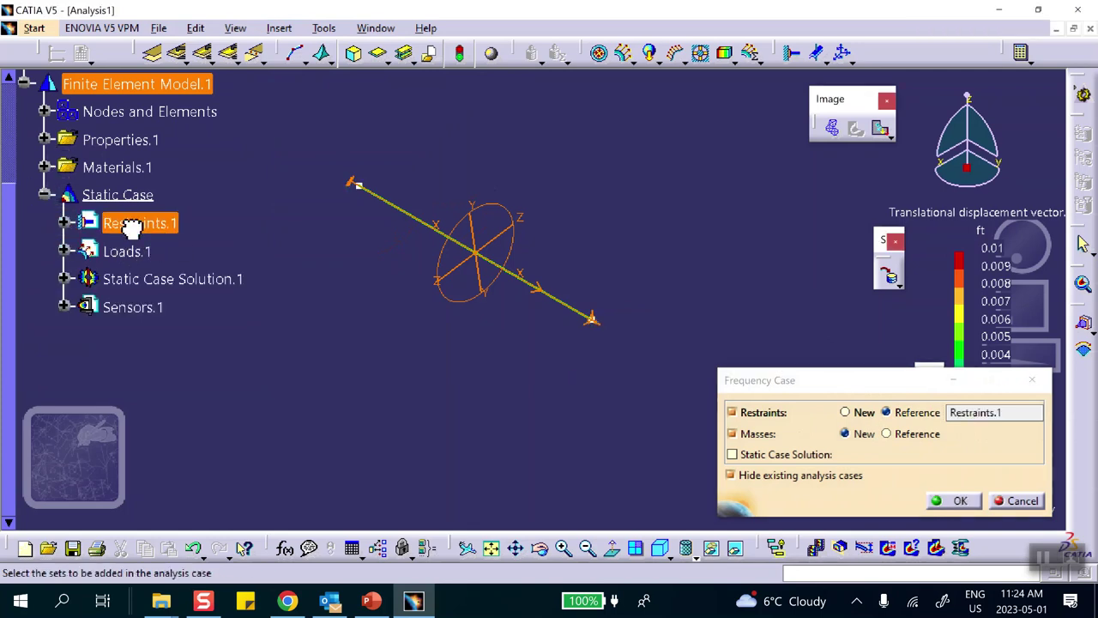
pyautogui.click(964, 505)
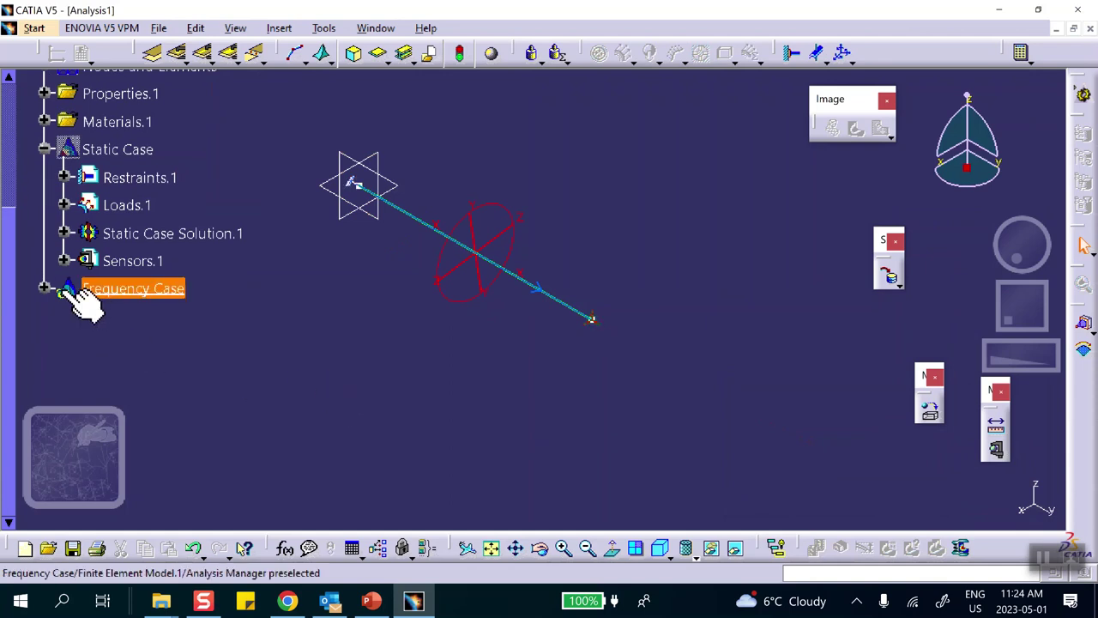
# Open the frequency case solution parameters and keep 10 modes with the iterative subspace method
pyautogui.click(45, 288)
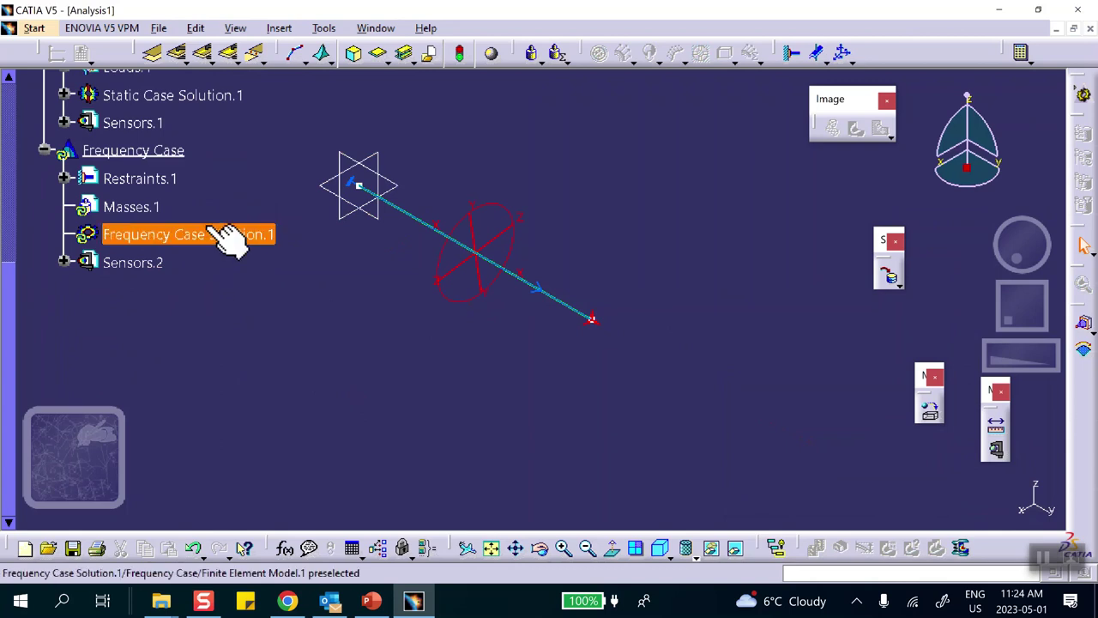
pyautogui.doubleClick(201, 235)
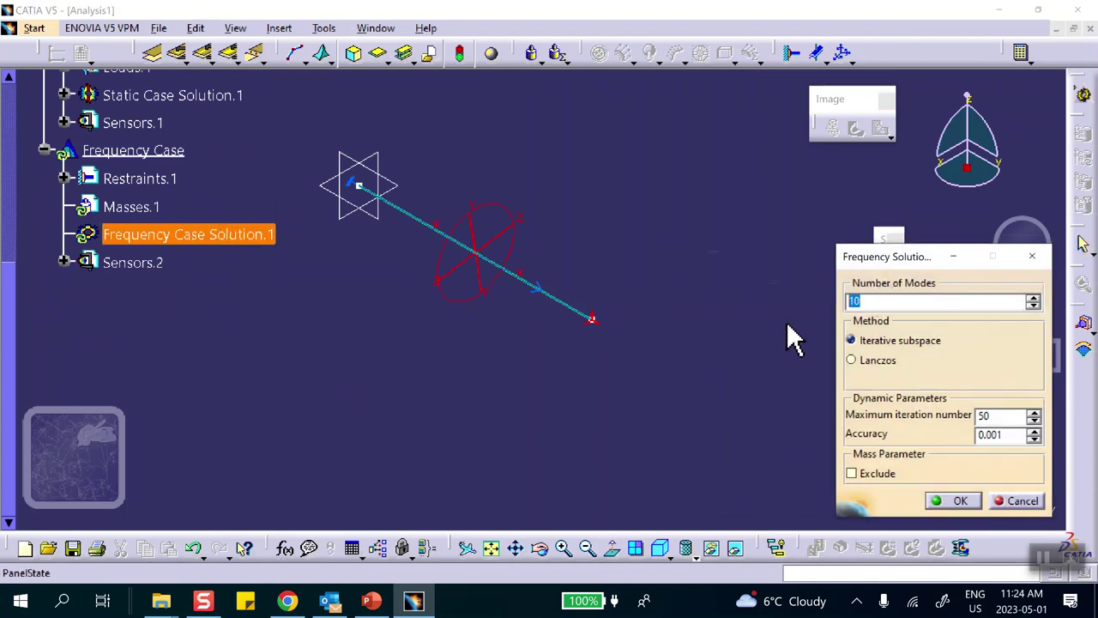
pyautogui.click(959, 501)
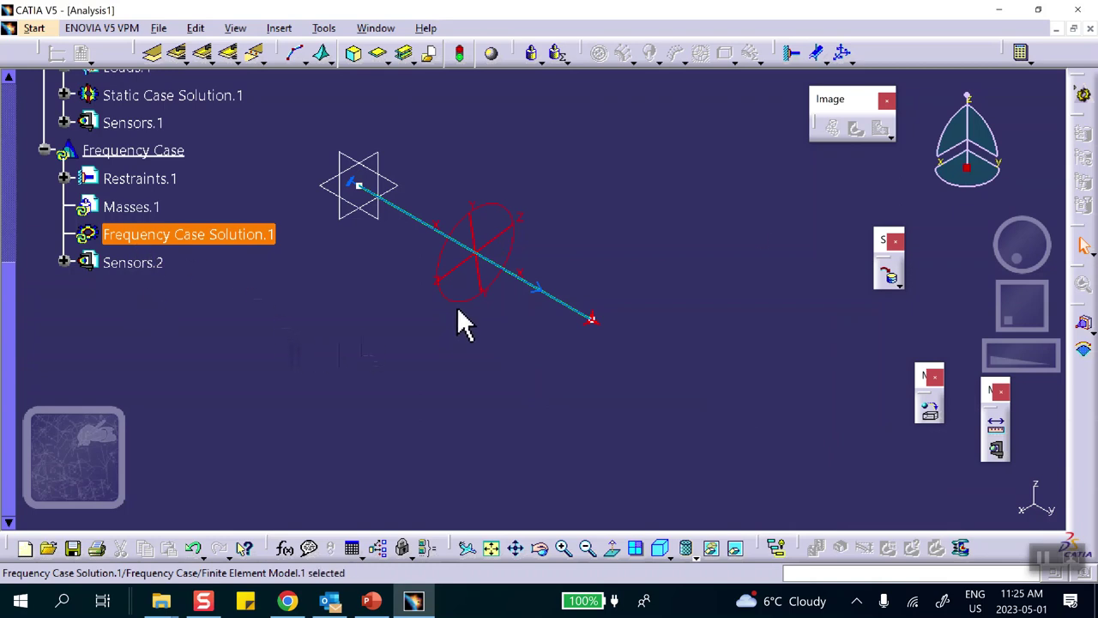
# Run the computation for all objects, including the new frequency case
pyautogui.click(1023, 55)
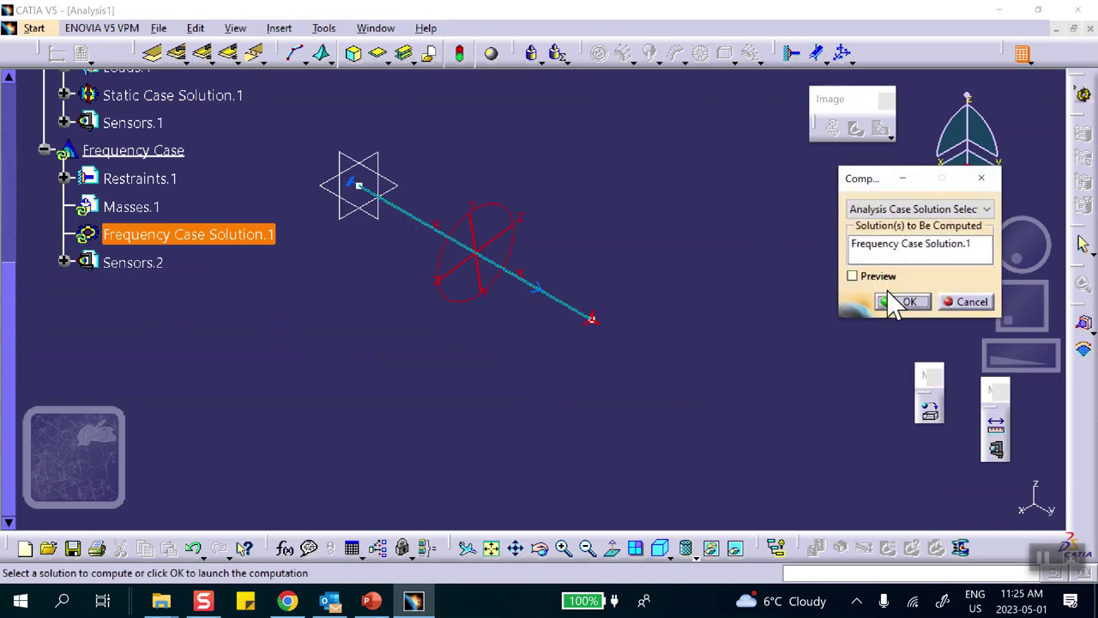
pyautogui.click(905, 208)
pyautogui.click(887, 224)
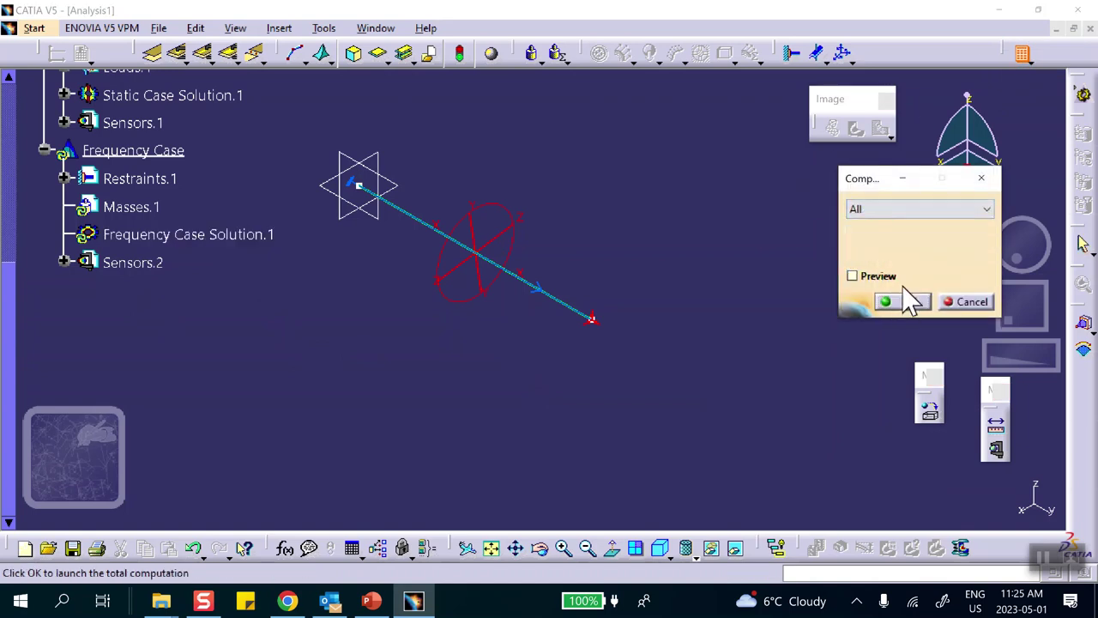
pyautogui.click(909, 301)
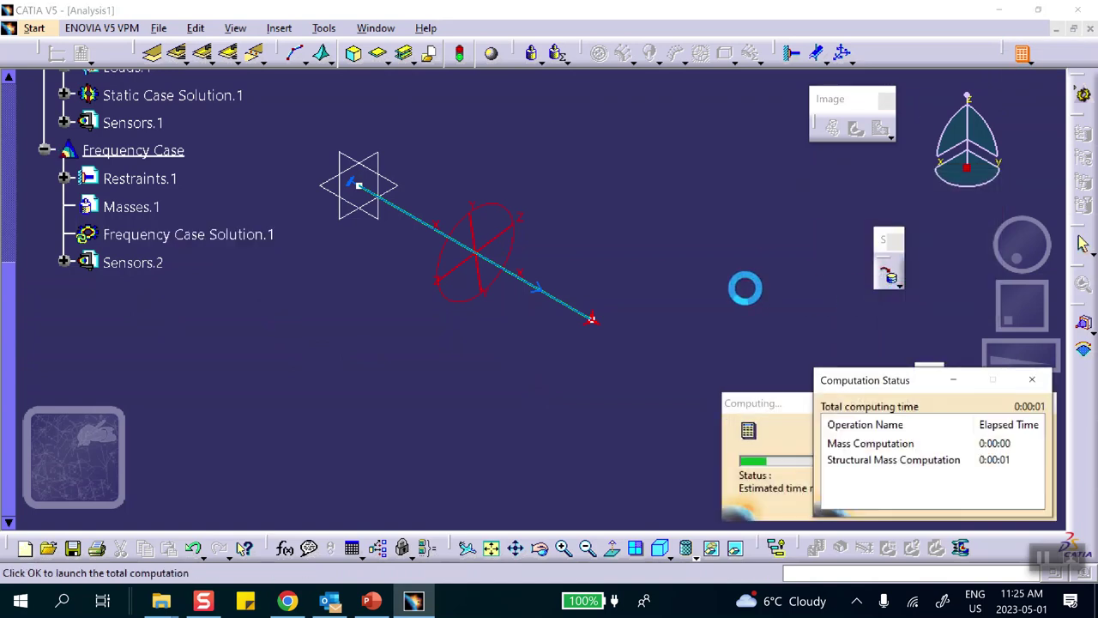
# Check the Frequency List of the frequency sensor and compare it with the theoretical values on the PowerPoint slide
pyautogui.click(63, 261)
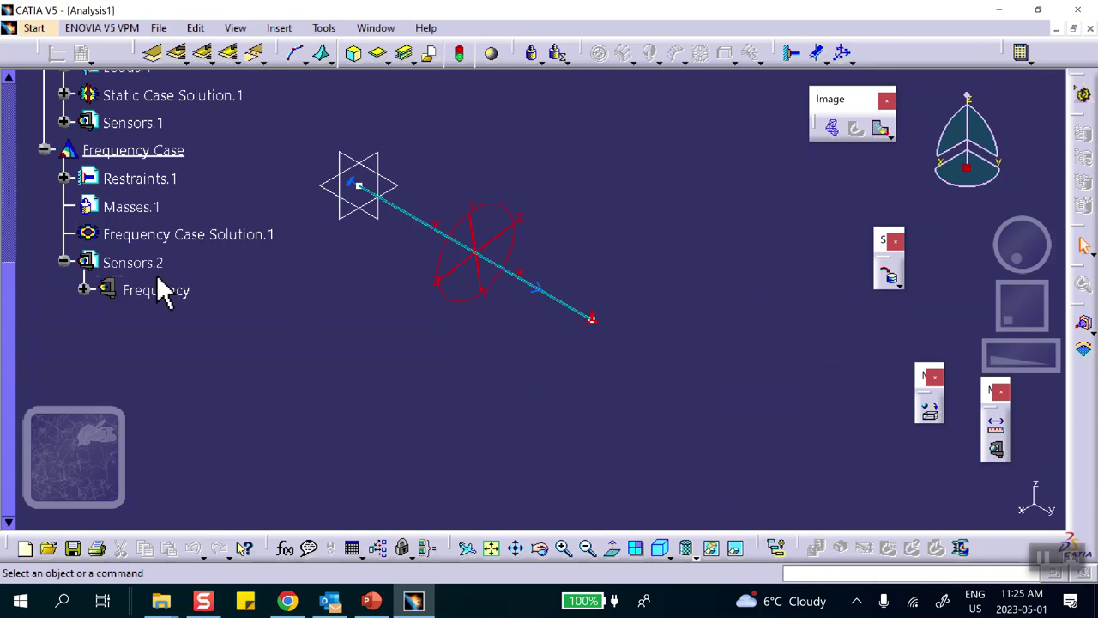
pyautogui.scroll(-3, 128, 240)
pyautogui.click(84, 151)
pyautogui.doubleClick(164, 182)
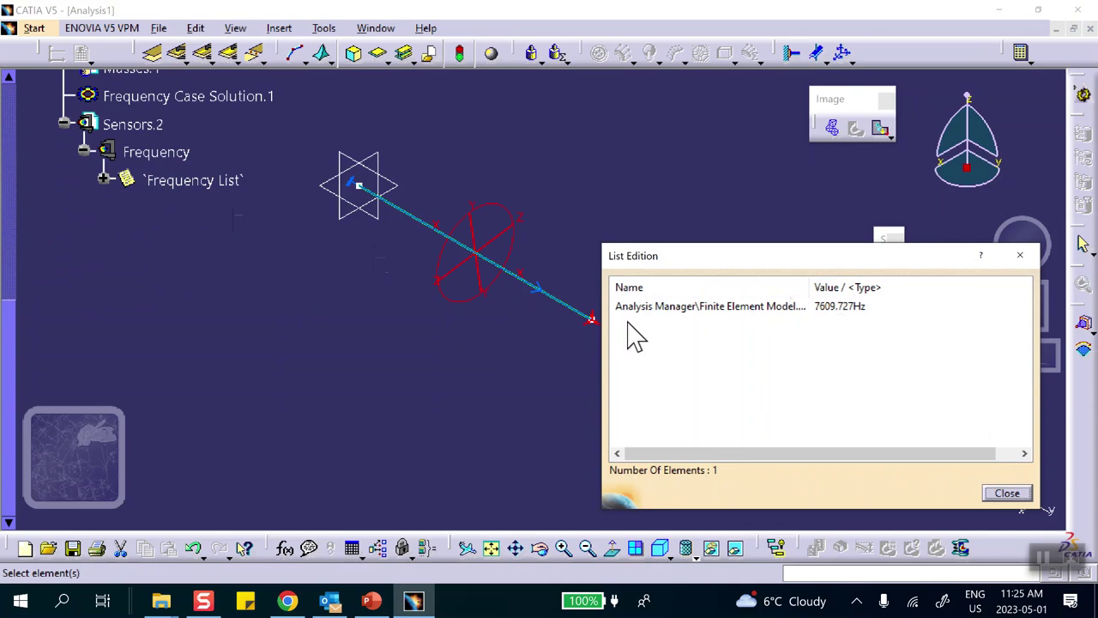
pyautogui.click(371, 600)
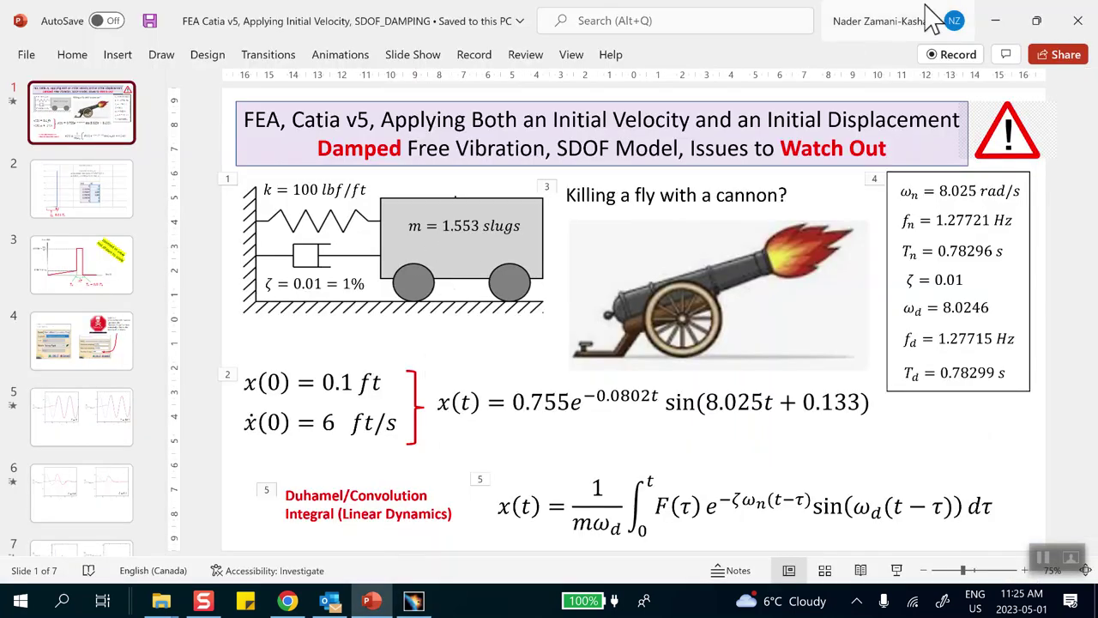
pyautogui.click(995, 21)
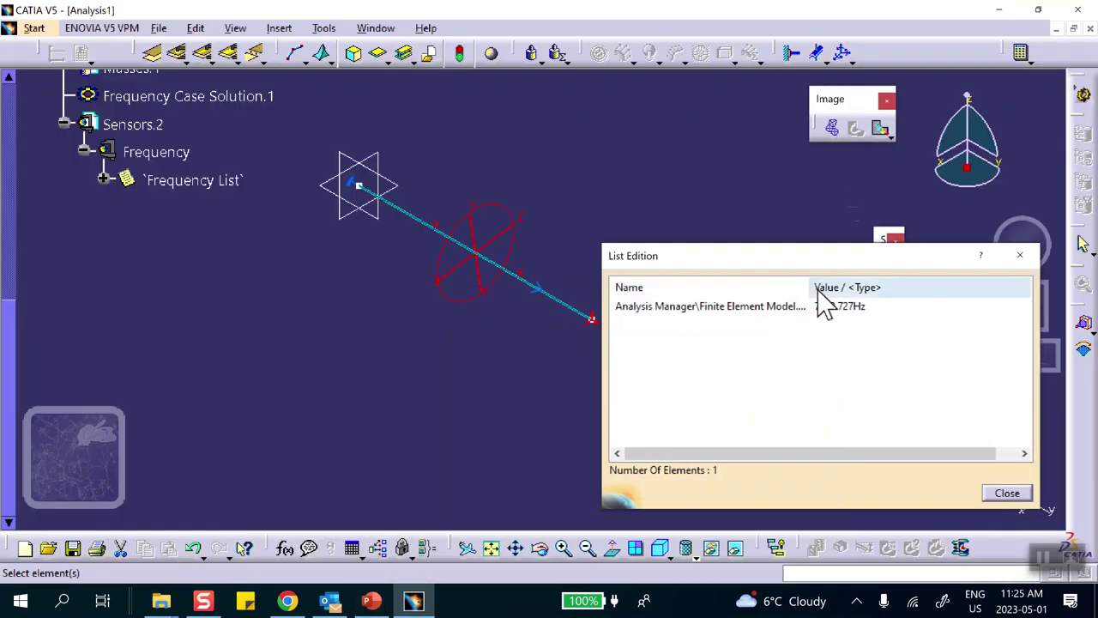
pyautogui.click(1007, 496)
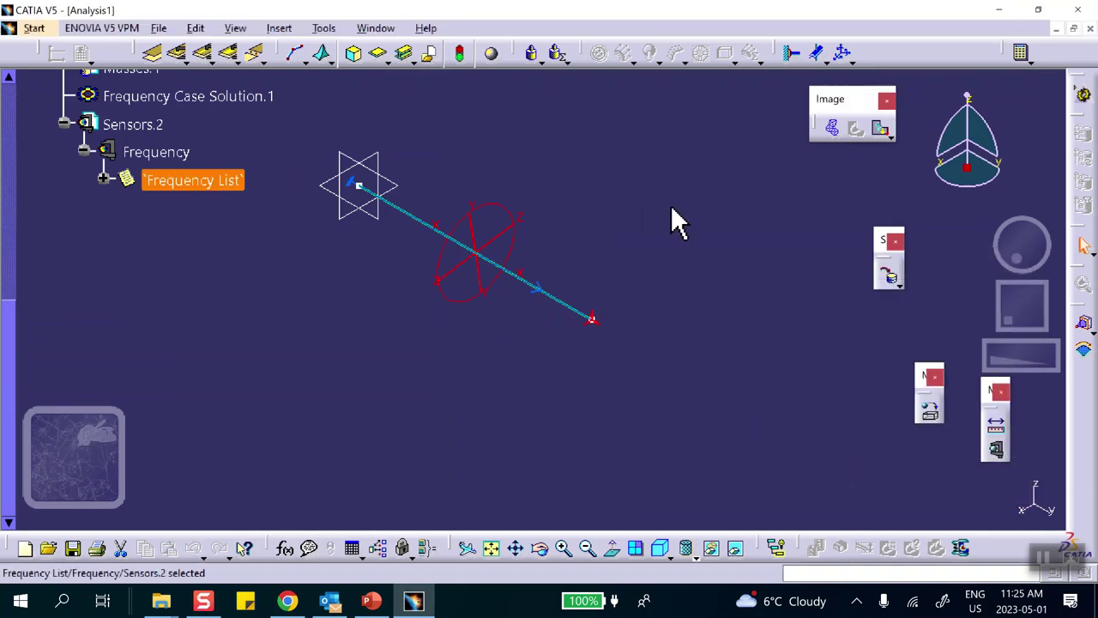
# Apply a distributed mass of 1.553 slug to the line's far end vertex and recompute all objects
pyautogui.click(533, 55)
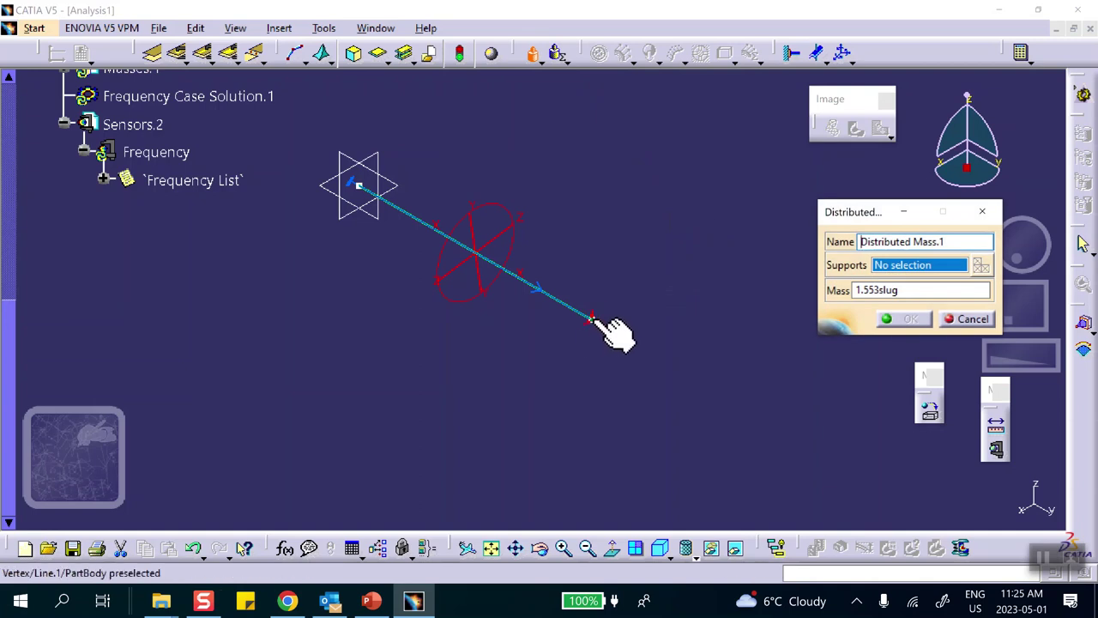
pyautogui.click(592, 319)
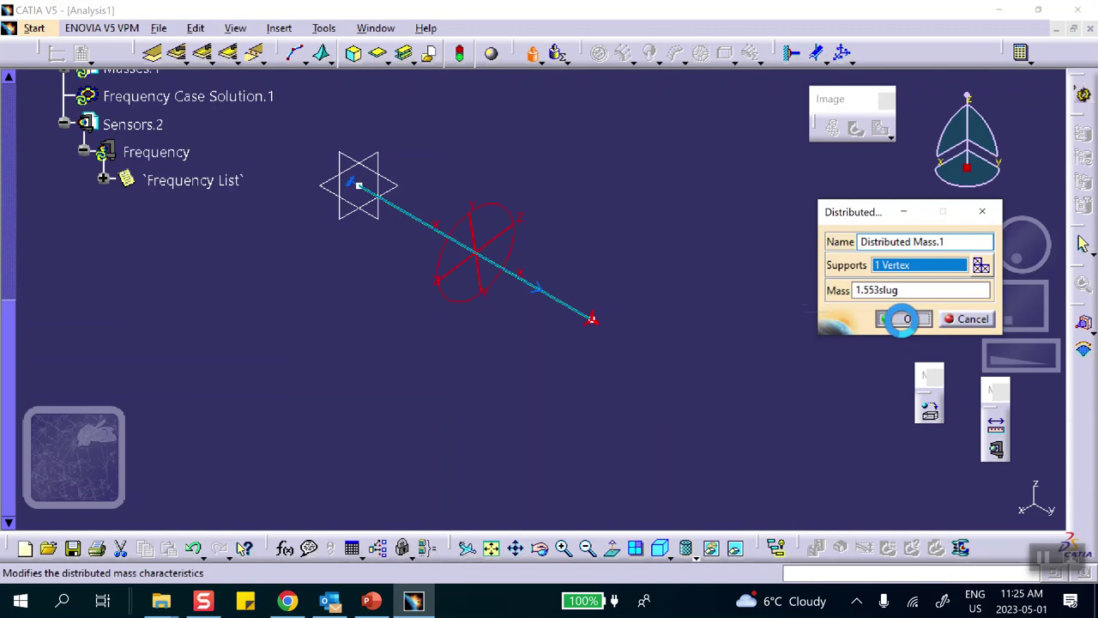
pyautogui.click(905, 323)
pyautogui.click(1021, 54)
pyautogui.click(900, 301)
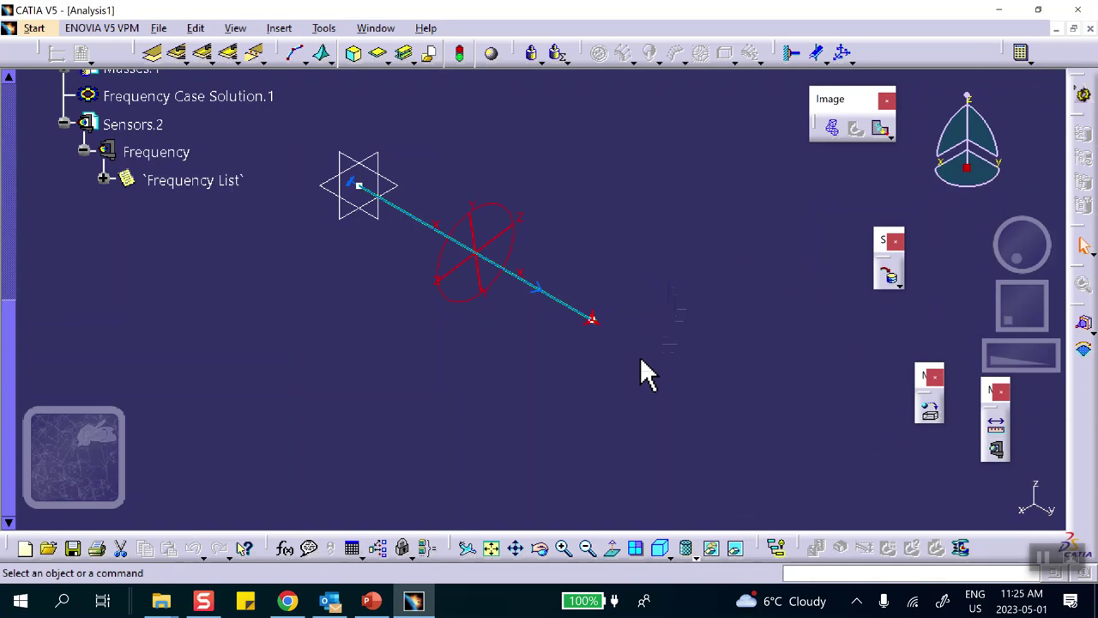
# Compare the recomputed Frequency List with the theoretical natural frequency on the PowerPoint slide
pyautogui.click(373, 603)
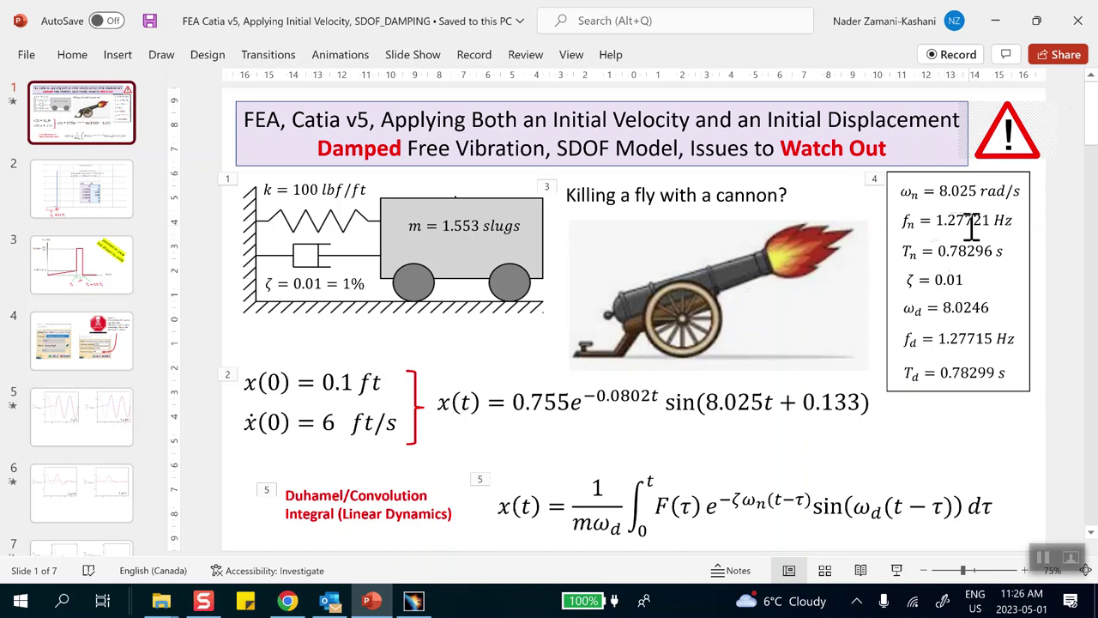
pyautogui.click(995, 20)
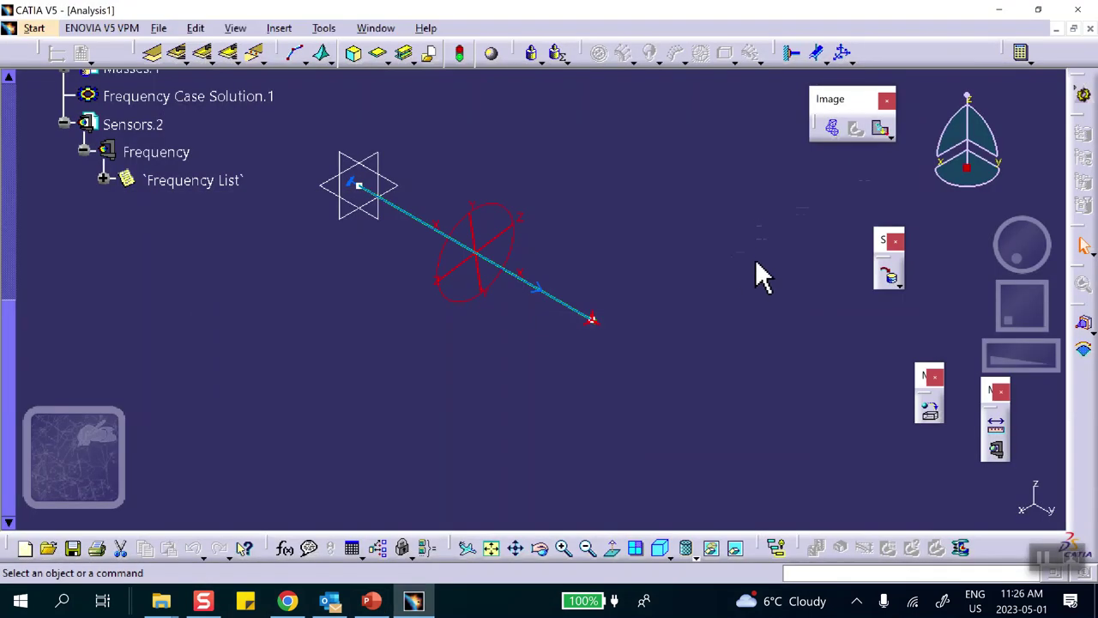
pyautogui.click(182, 180)
pyautogui.doubleClick(182, 180)
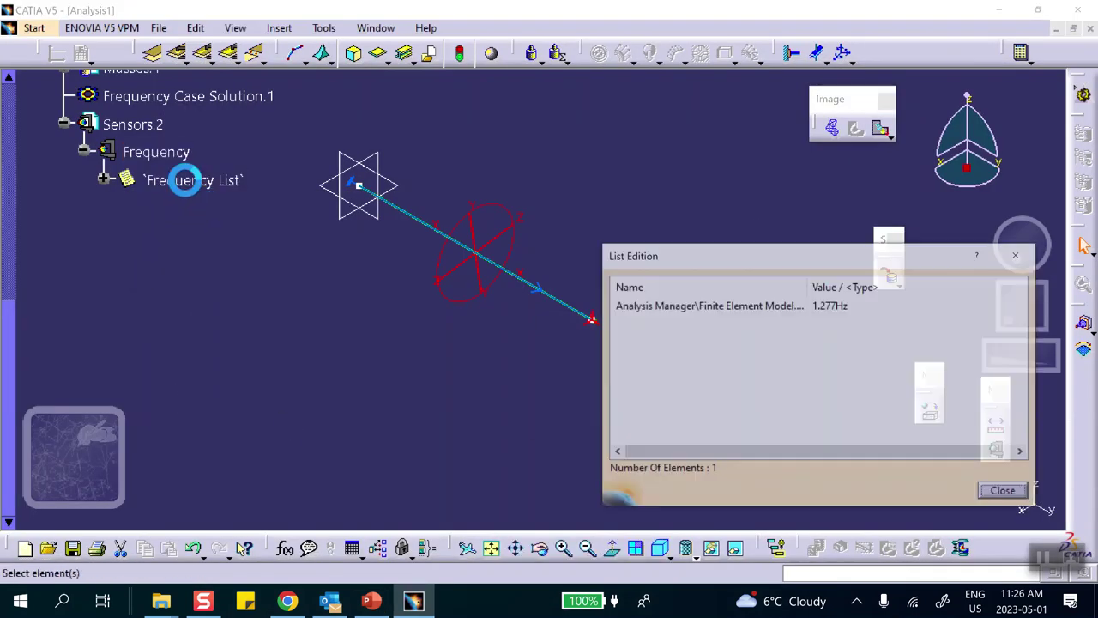
pyautogui.click(1012, 496)
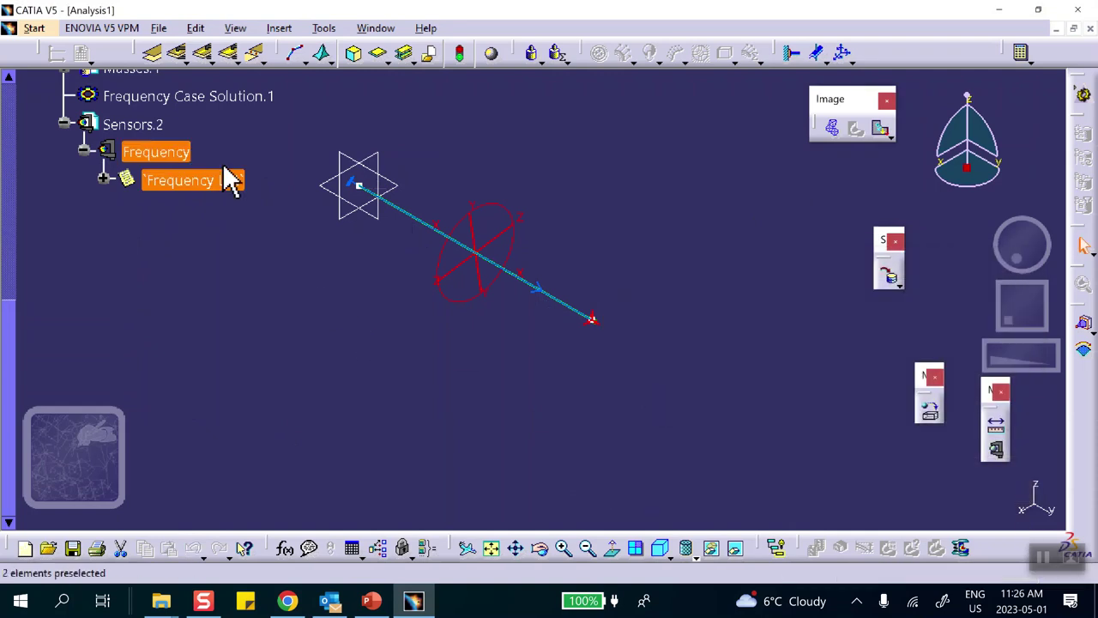
# Insert a transient dynamic response case that references Frequency Case Solution.1, with new load excitation and existing analysis cases hidden
pyautogui.click(280, 32)
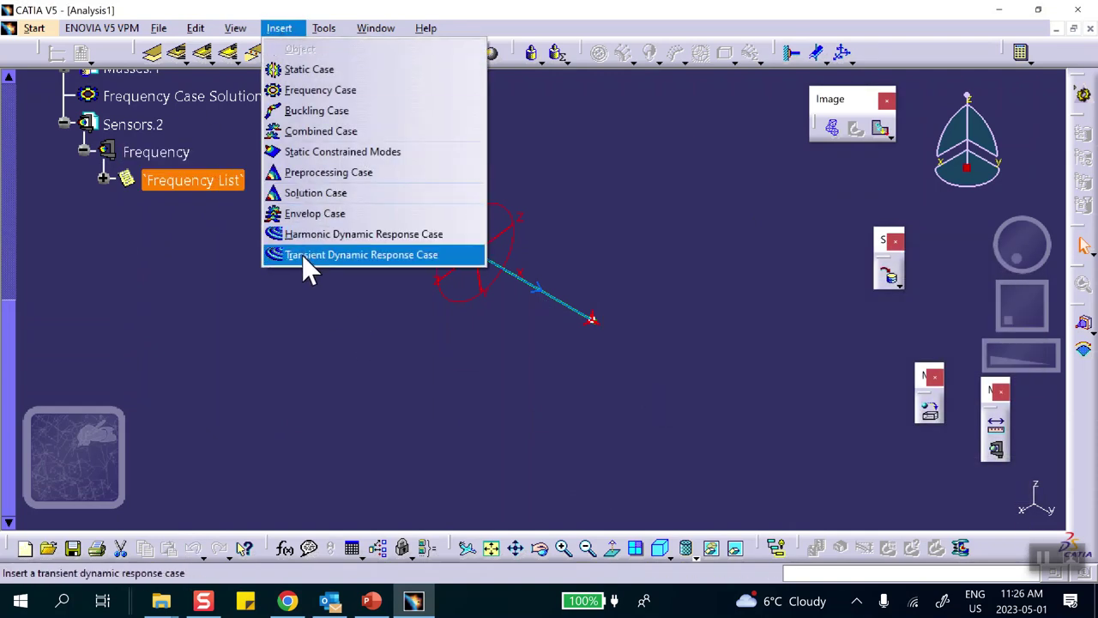
pyautogui.click(330, 255)
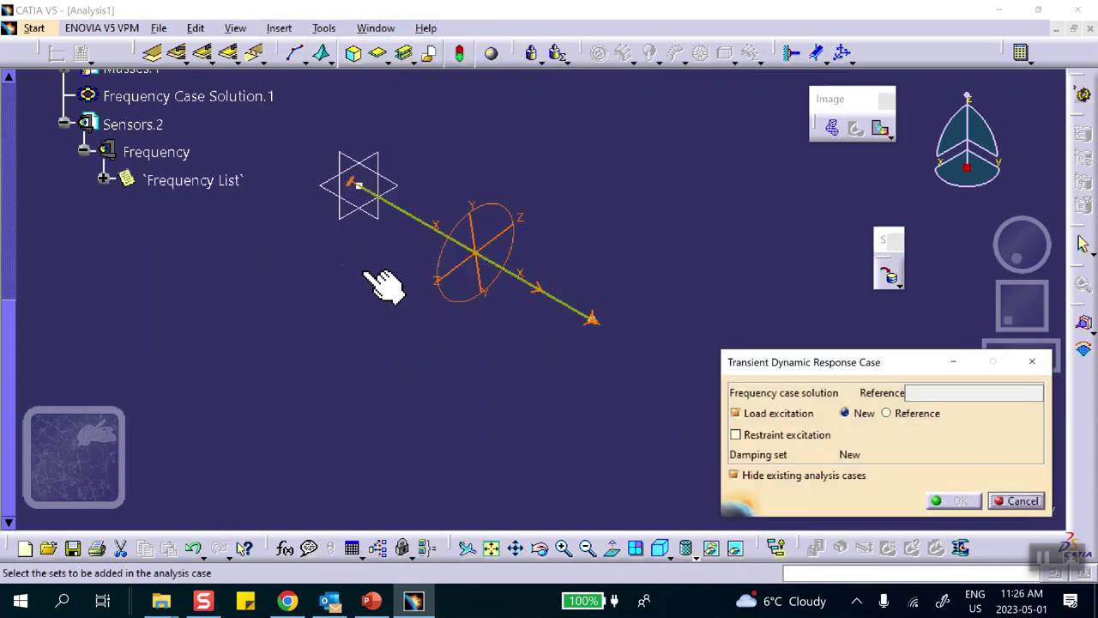
pyautogui.click(940, 393)
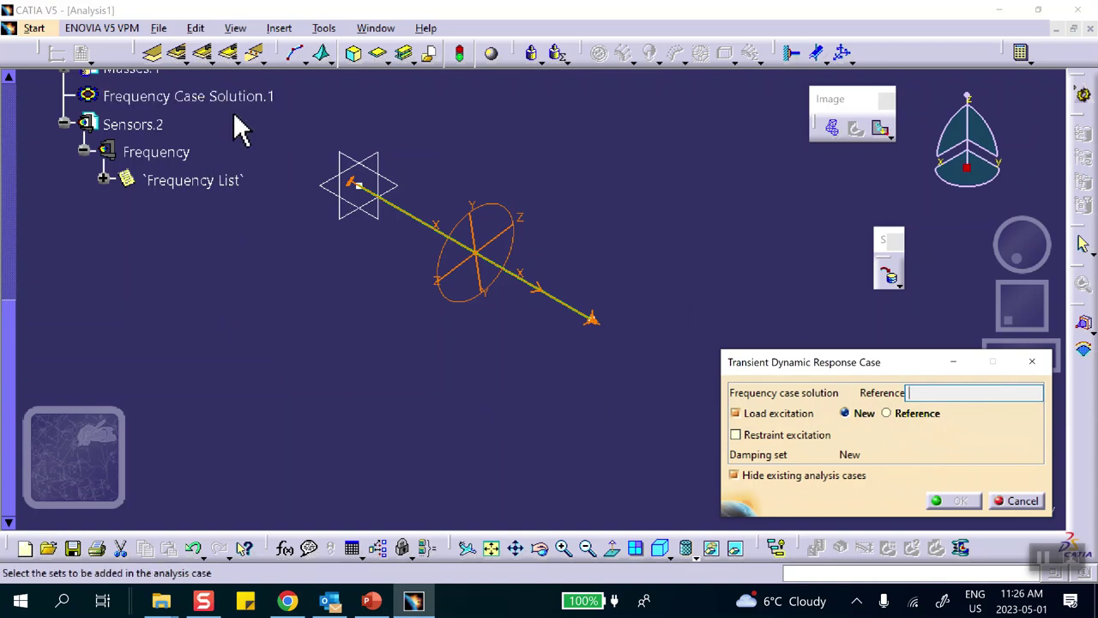
pyautogui.click(259, 97)
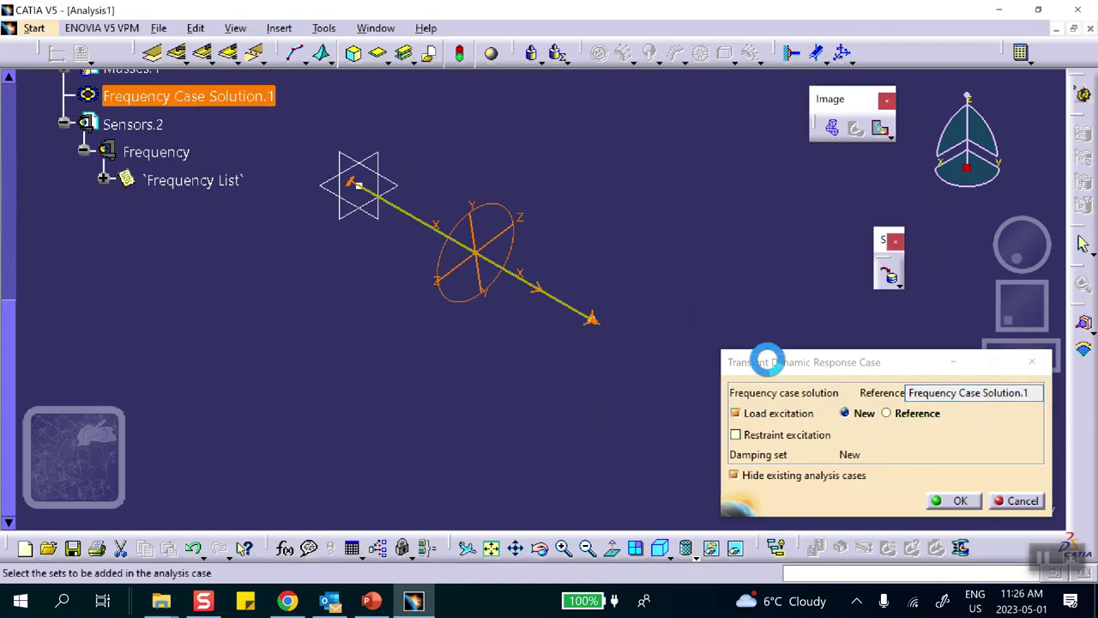
pyautogui.click(969, 503)
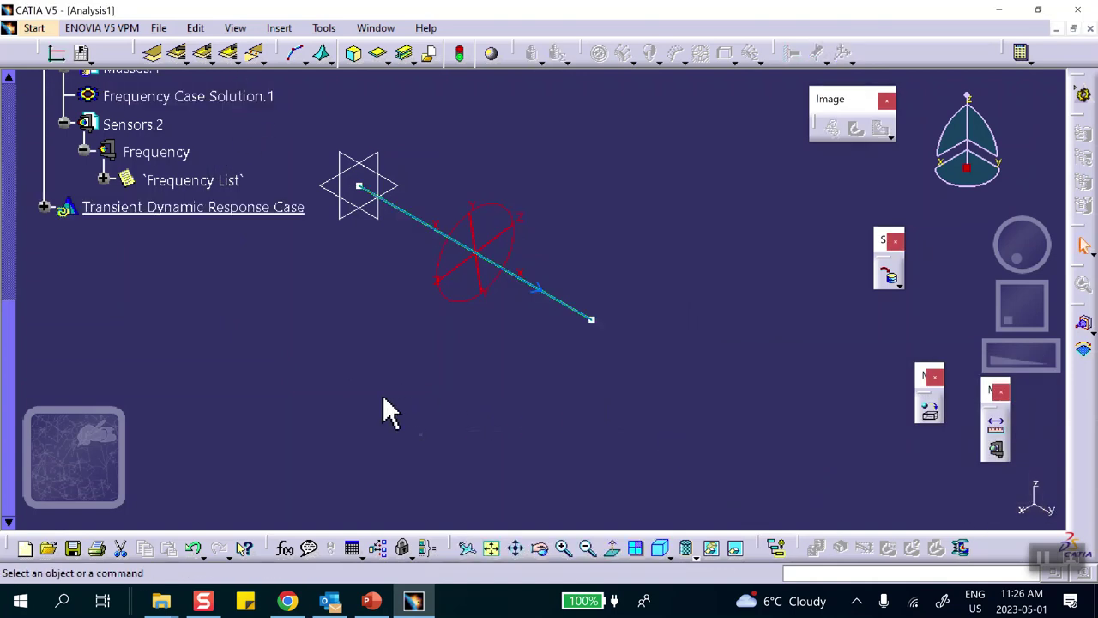
pyautogui.click(43, 207)
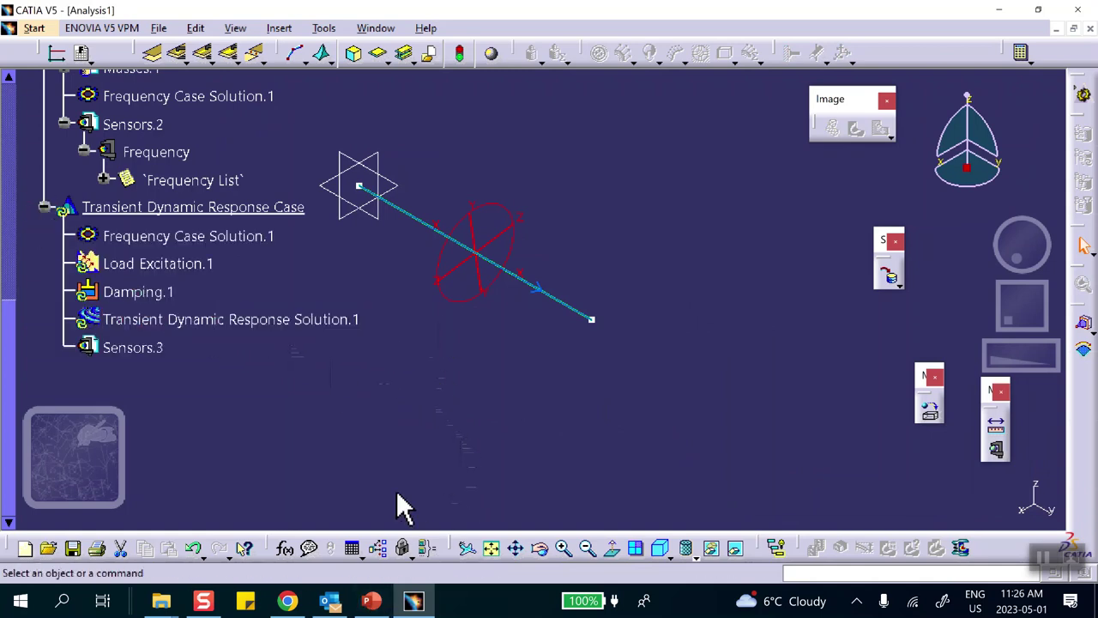
# Examine the force-versus-time curve and its table of values on the PowerPoint slides, then return to CATIA
pyautogui.click(371, 600)
pyautogui.click(86, 273)
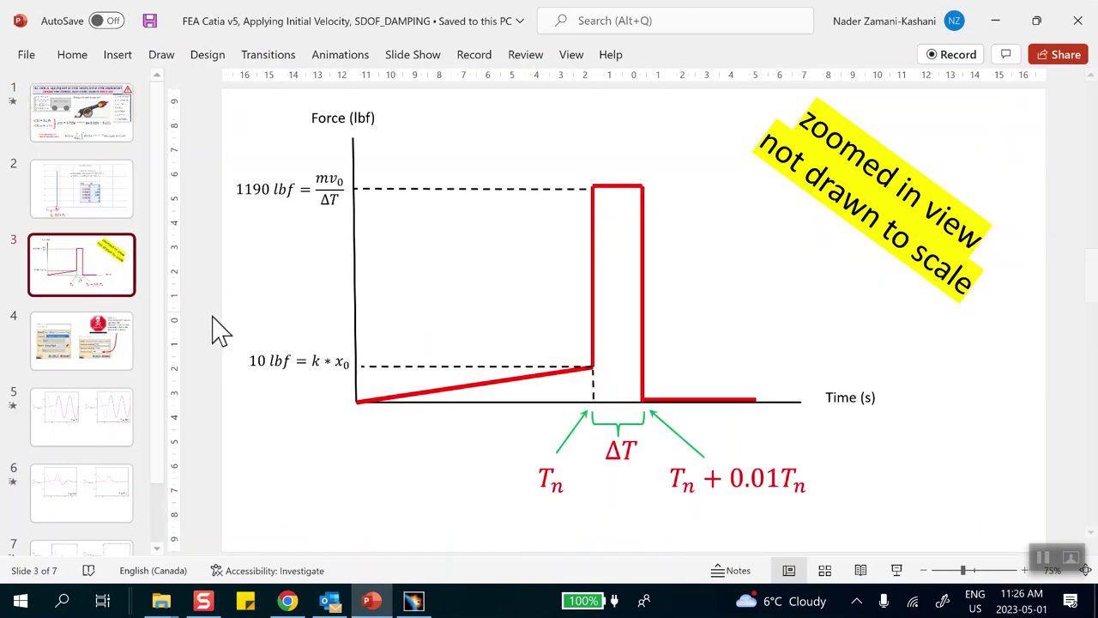
pyautogui.press('Up')
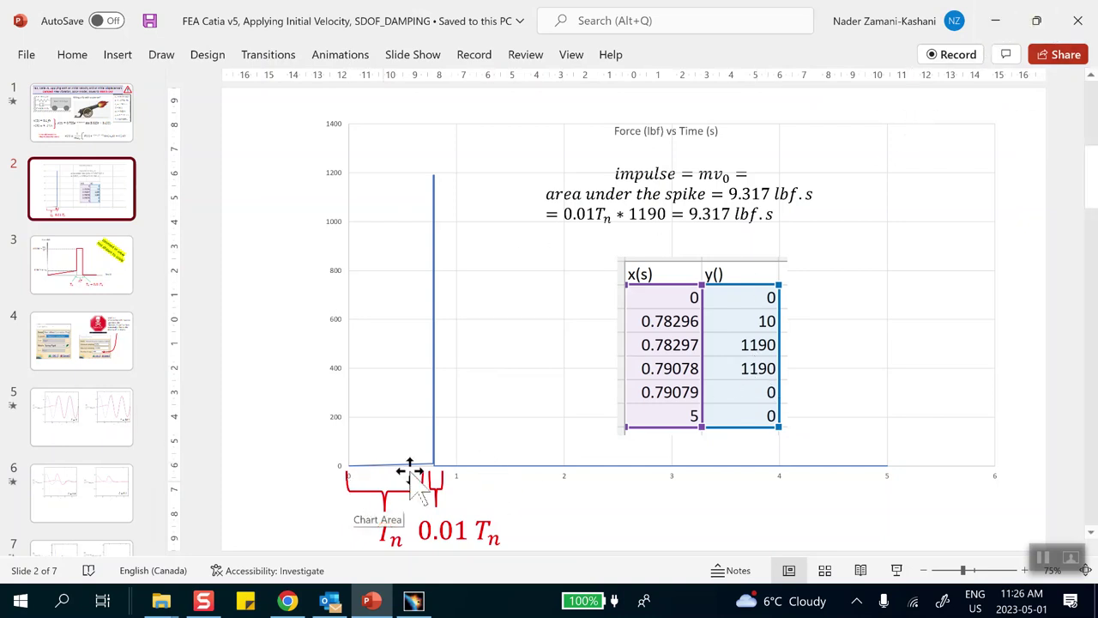
pyautogui.click(995, 21)
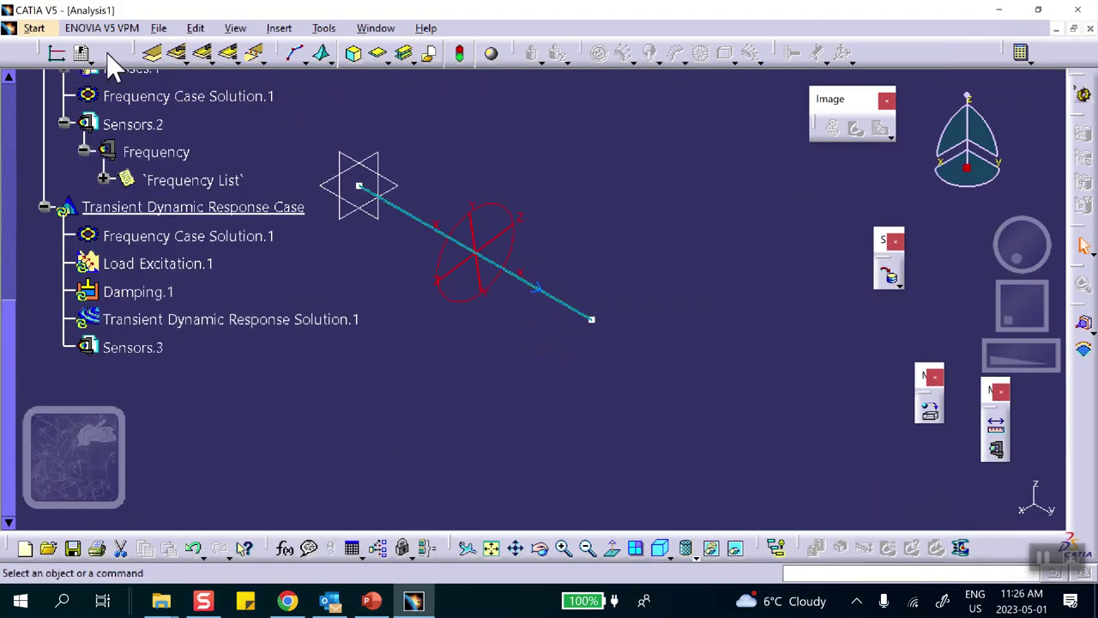
# Detach the Modulation tools and import a time modulation from the Excel file Init_displacement_Init_Velocity_Tn_p01Tn_DAMPING
pyautogui.moveTo(486, 93); pyautogui.dragTo(549, 91)
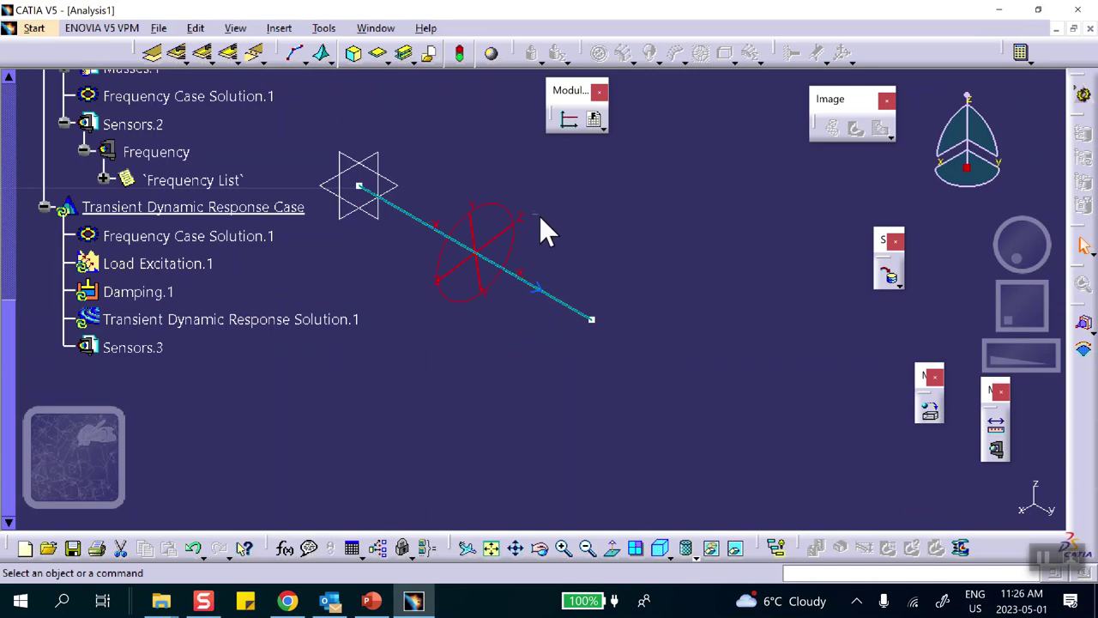
pyautogui.click(603, 128)
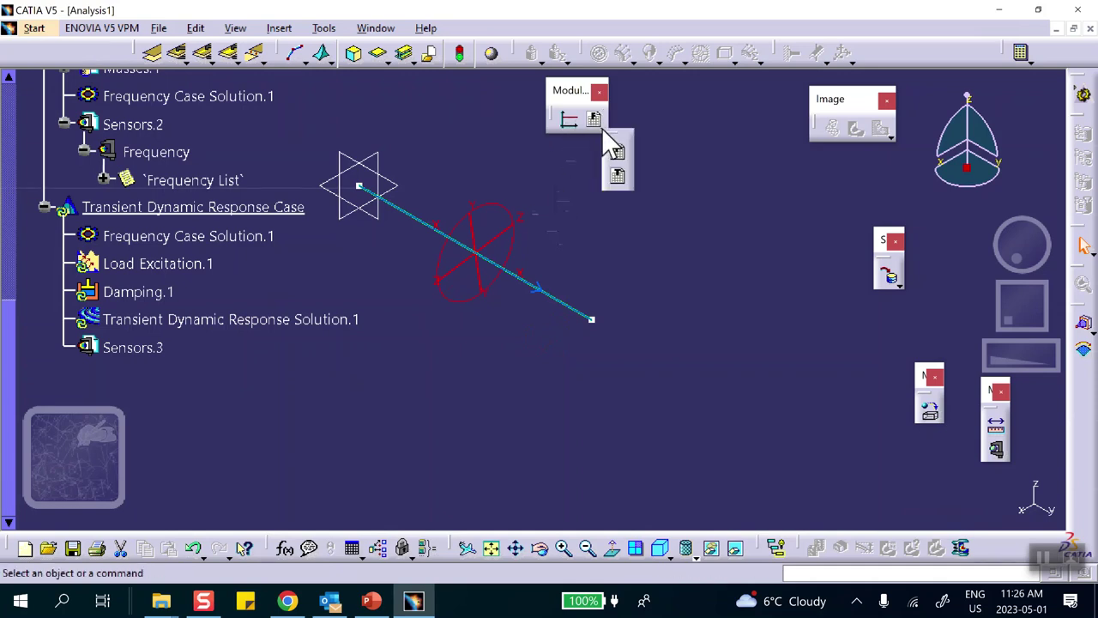
pyautogui.click(619, 178)
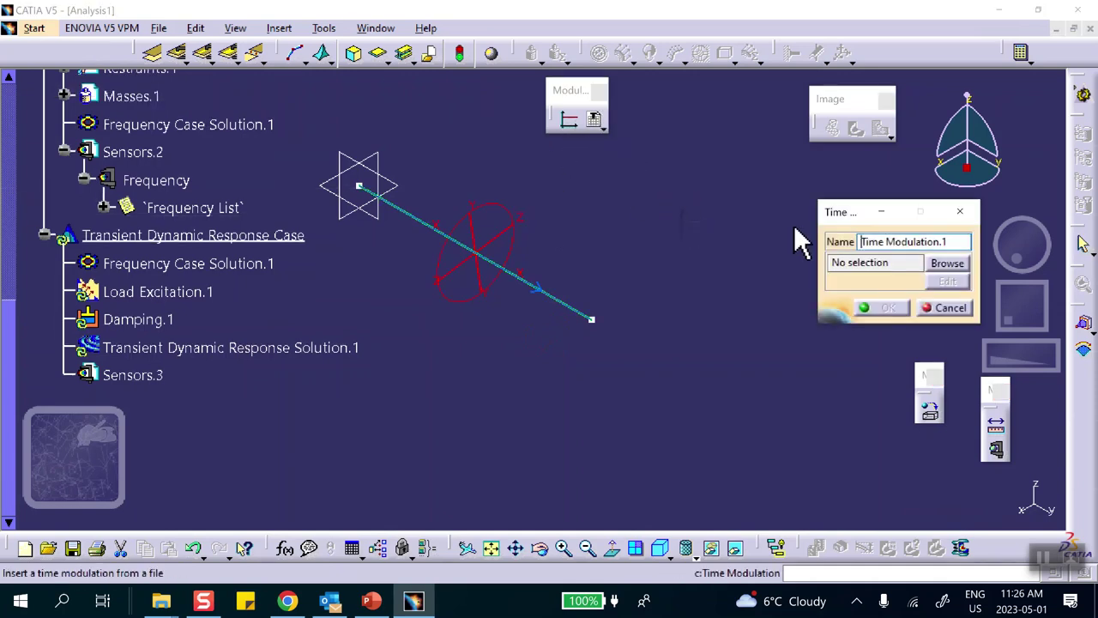
pyautogui.click(947, 262)
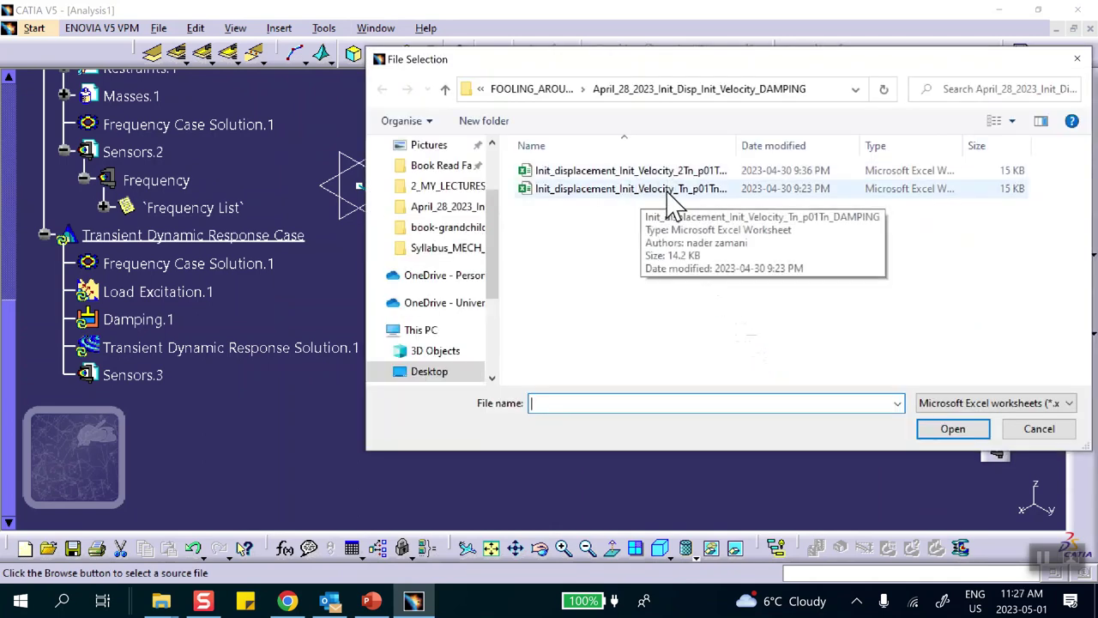
pyautogui.click(695, 197)
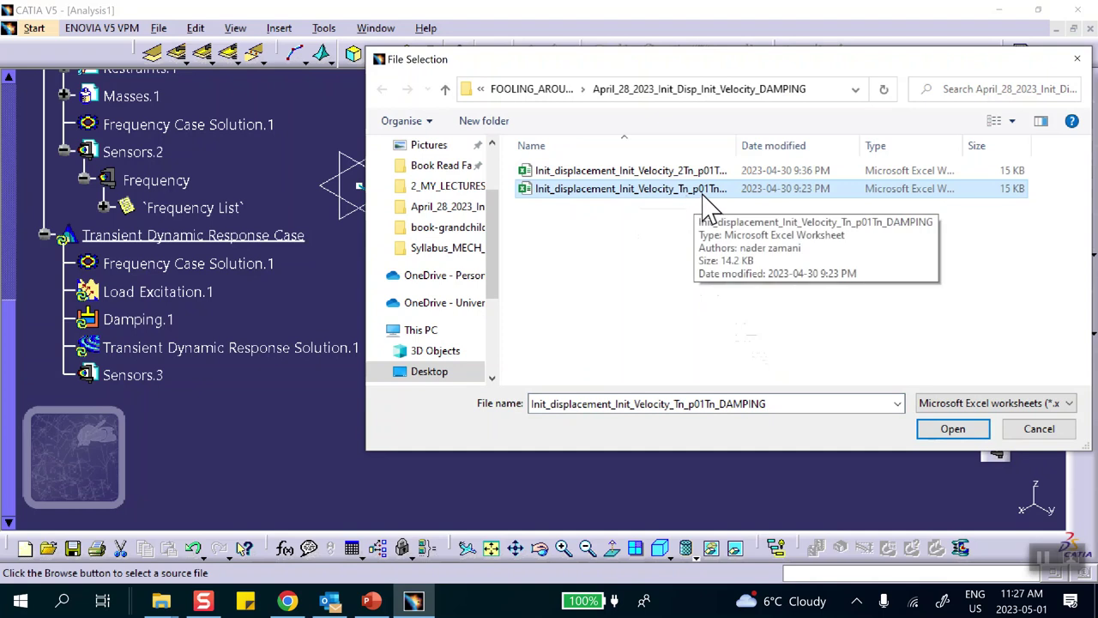
pyautogui.click(950, 426)
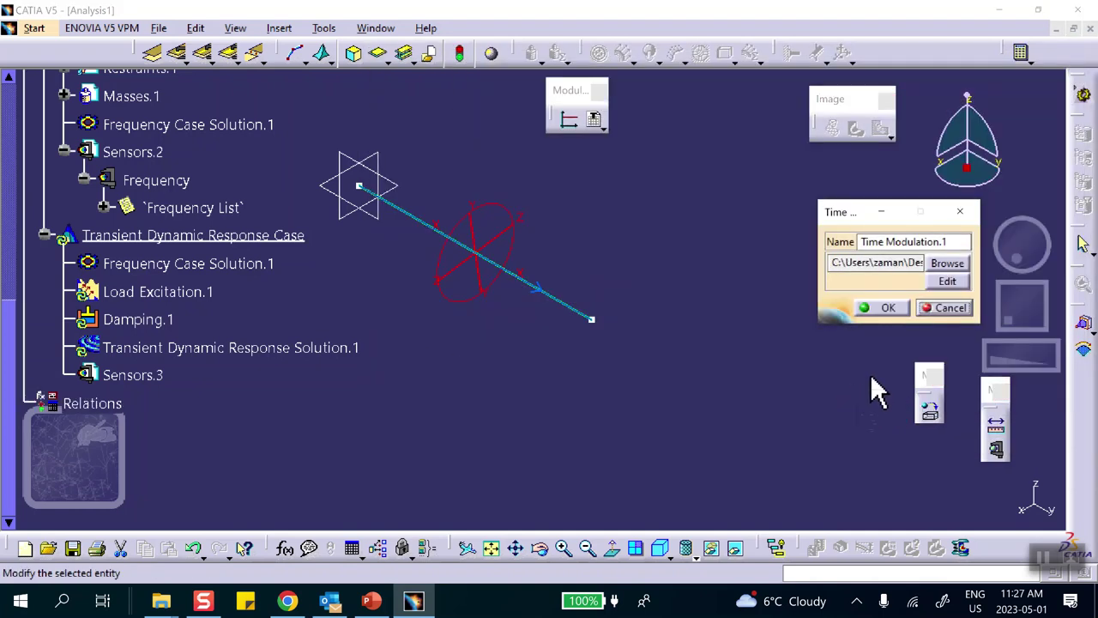
pyautogui.click(875, 306)
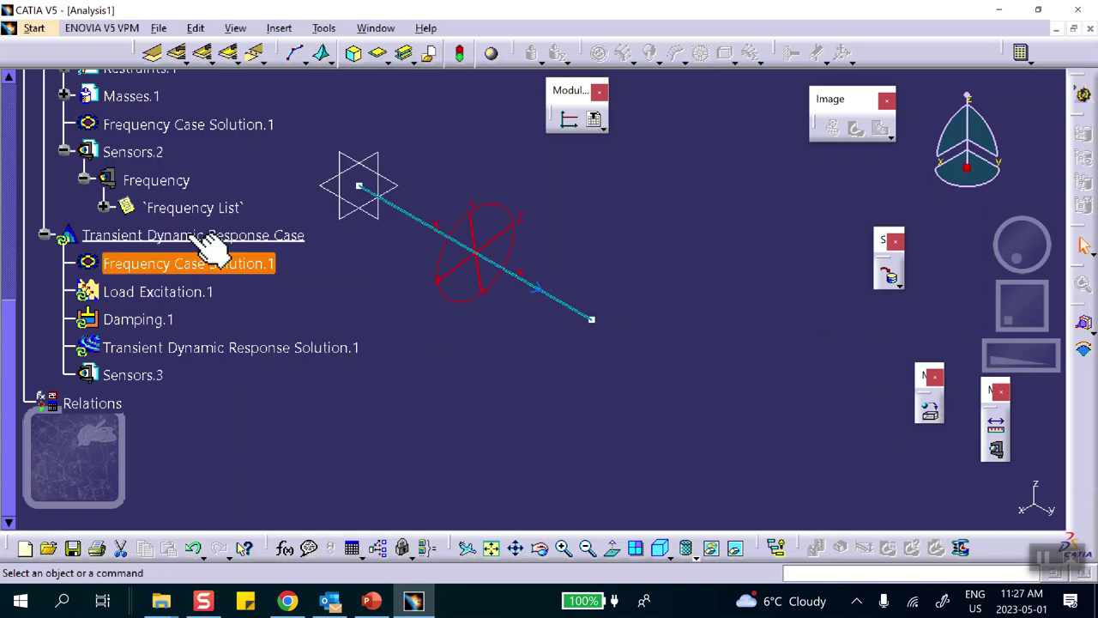
# Plot the imported Time Modulation.1 under Modulations.1 as a 2D display
pyautogui.scroll(5, 192, 228)
pyautogui.scroll(2, 167, 215)
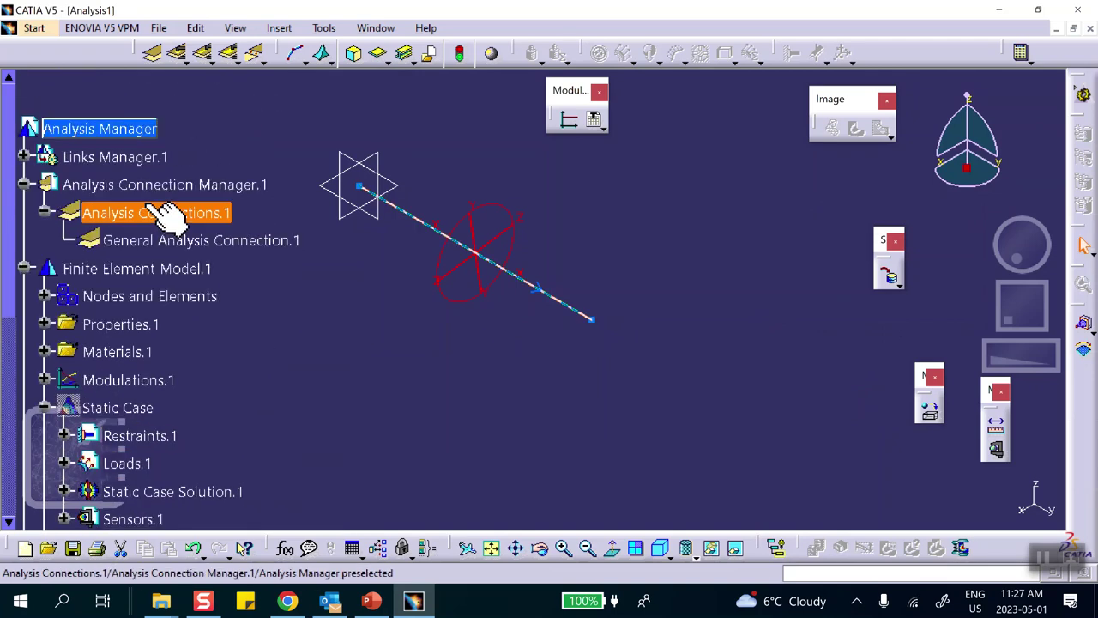
pyautogui.scroll(-1, 137, 236)
pyautogui.click(44, 287)
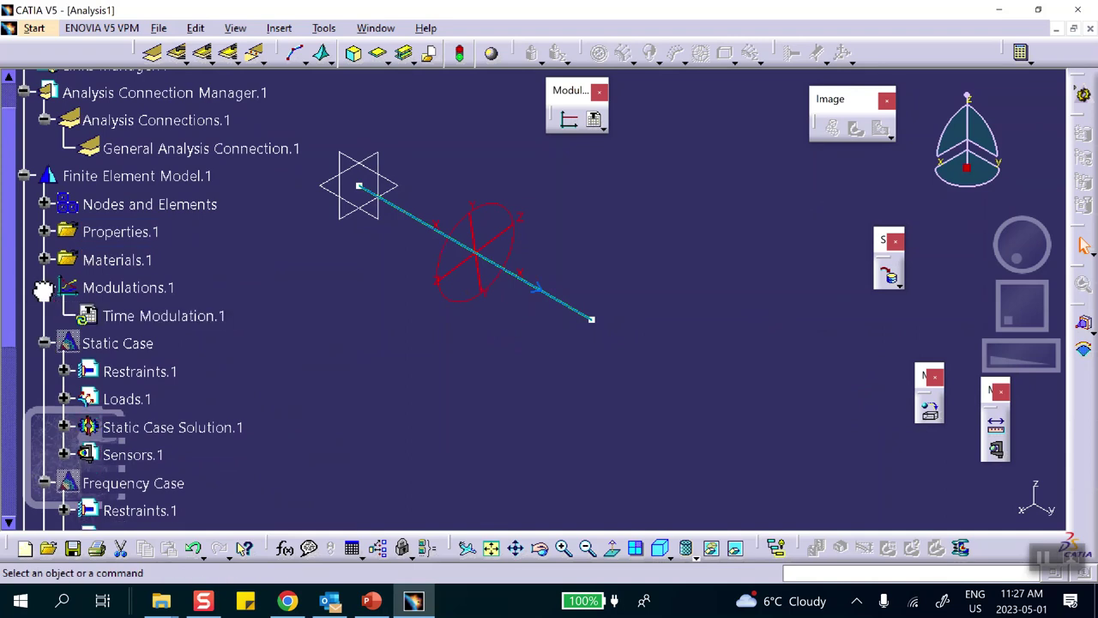
pyautogui.scroll(-1, 209, 286)
pyautogui.click(176, 225)
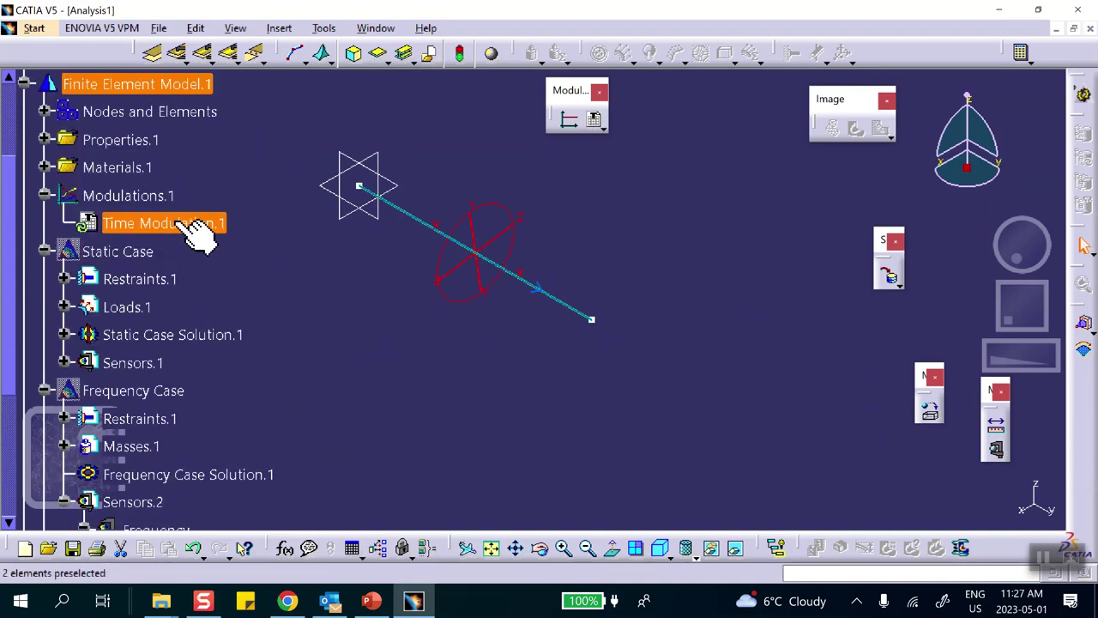
pyautogui.rightClick(174, 221)
pyautogui.click(235, 482)
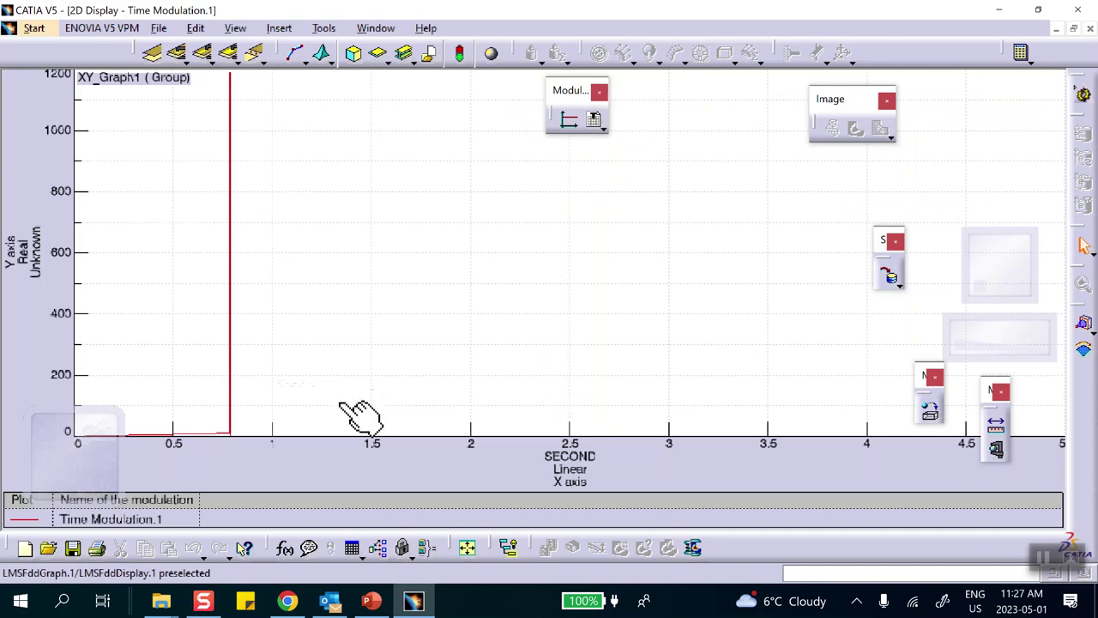
# Compare the modulation plot with the force-versus-time curves on PowerPoint slides 2 and 3, then close the plot in CATIA
pyautogui.click(367, 602)
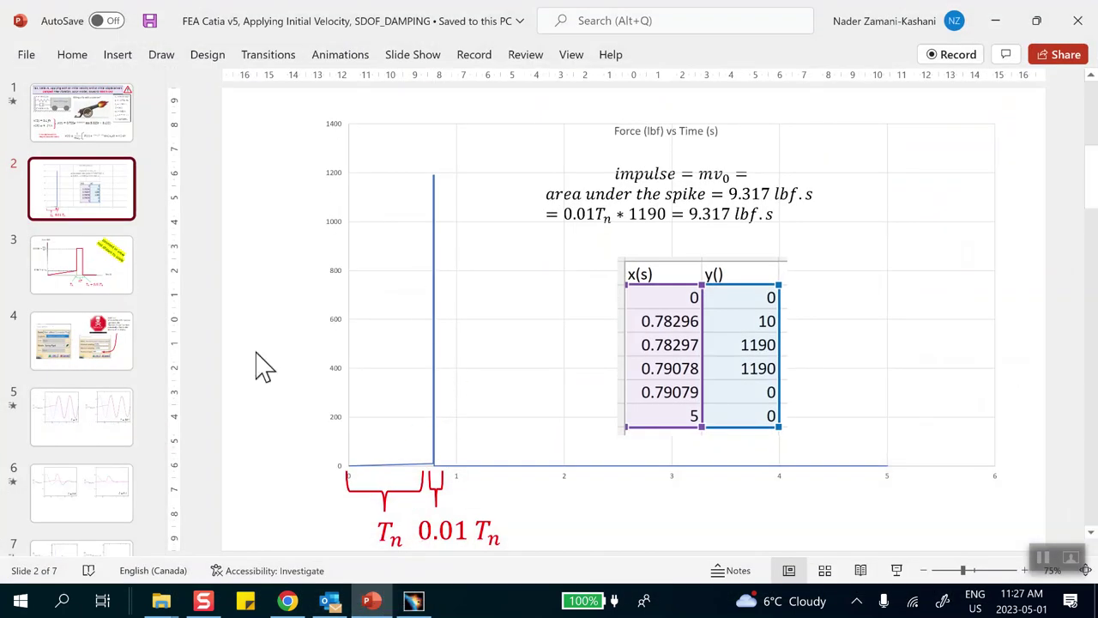
pyautogui.click(133, 287)
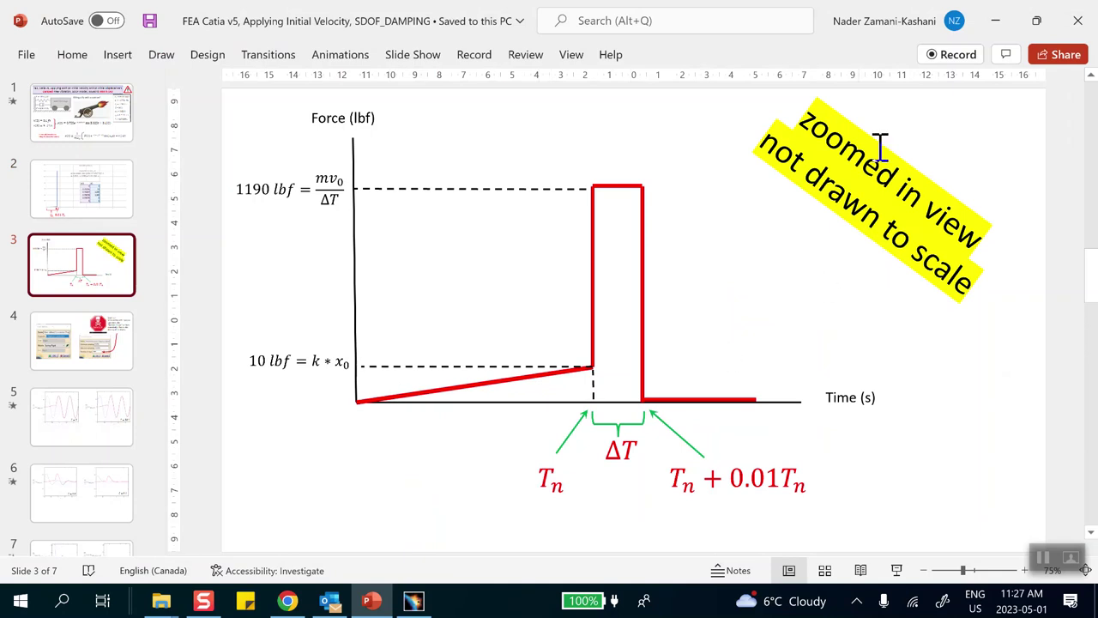
pyautogui.click(997, 22)
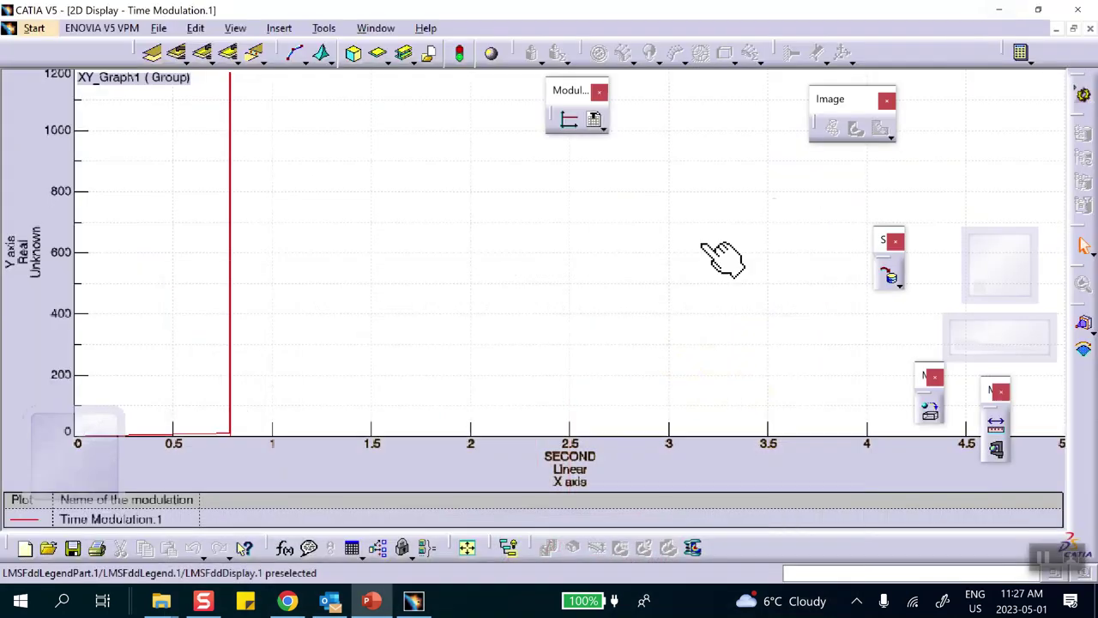
pyautogui.click(1089, 28)
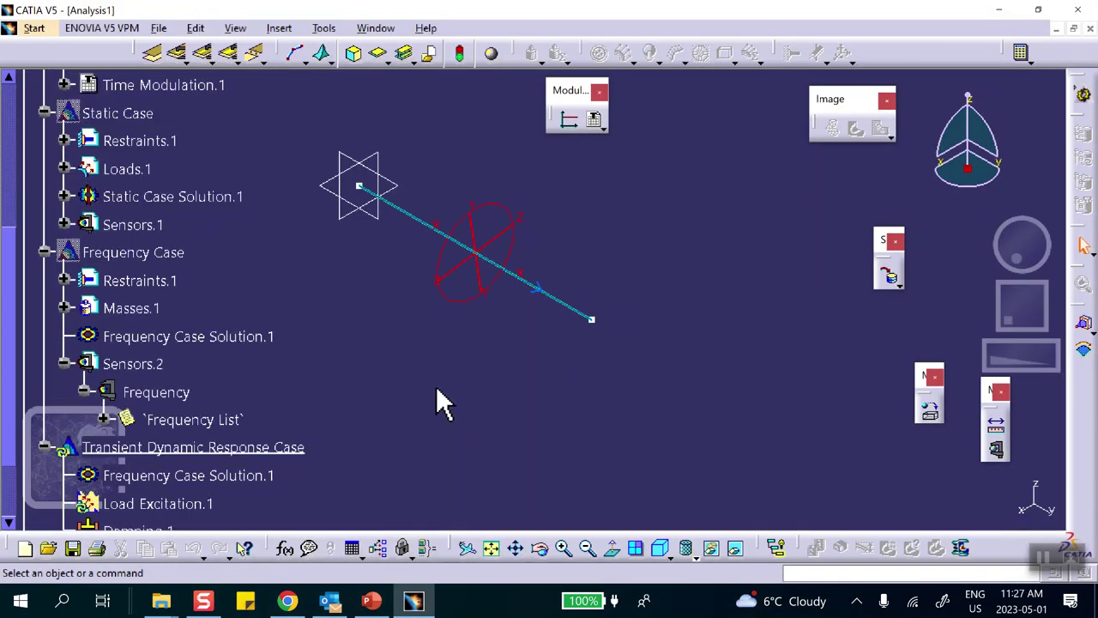
# Set the maximum sampling of Transient Dynamic Response Solution.1 to 5 s
pyautogui.scroll(-5, 436, 391)
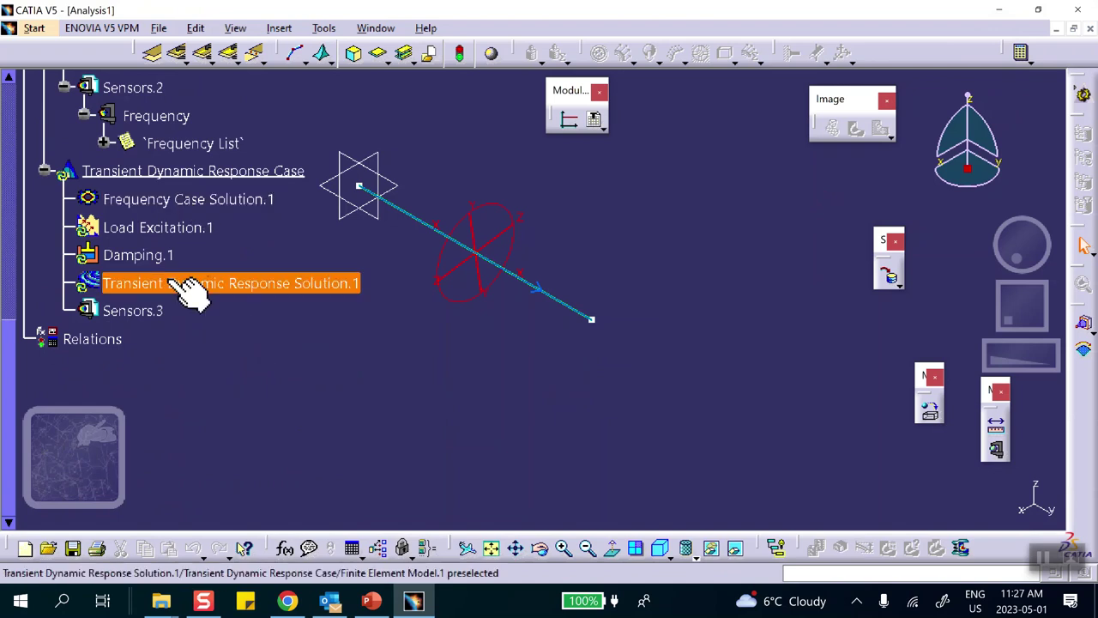
pyautogui.doubleClick(213, 283)
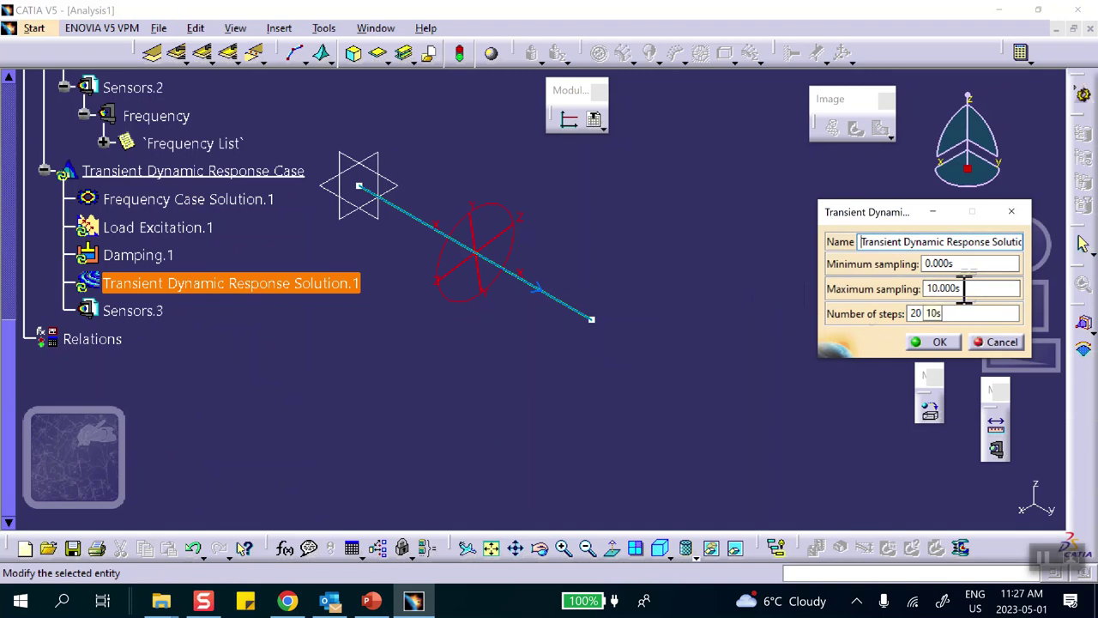
pyautogui.doubleClick(965, 289)
pyautogui.write('5')
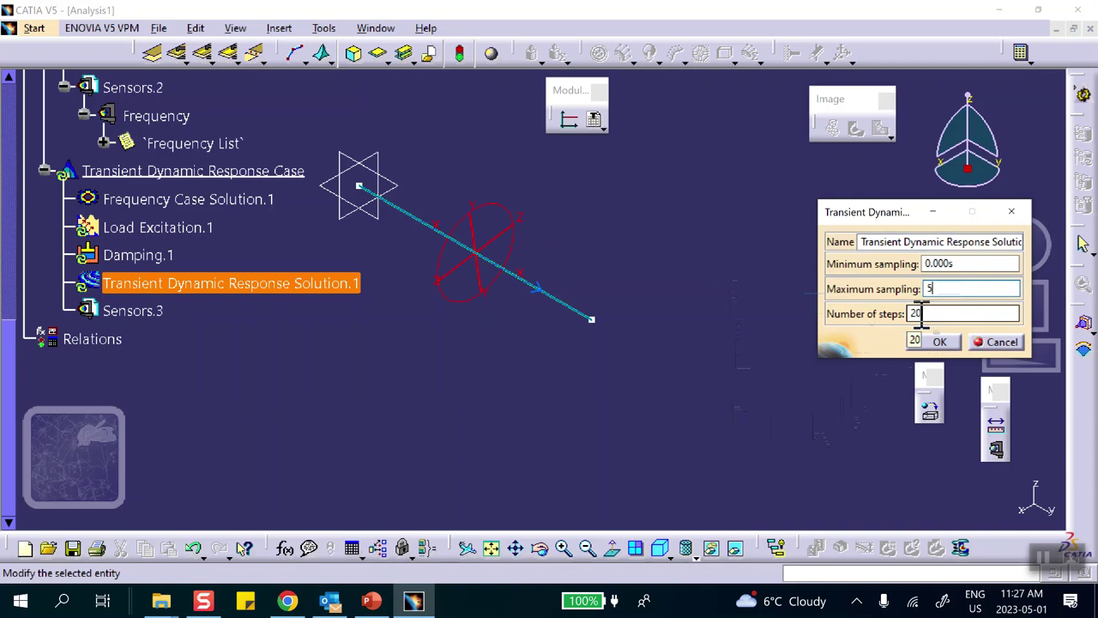
pyautogui.click(936, 341)
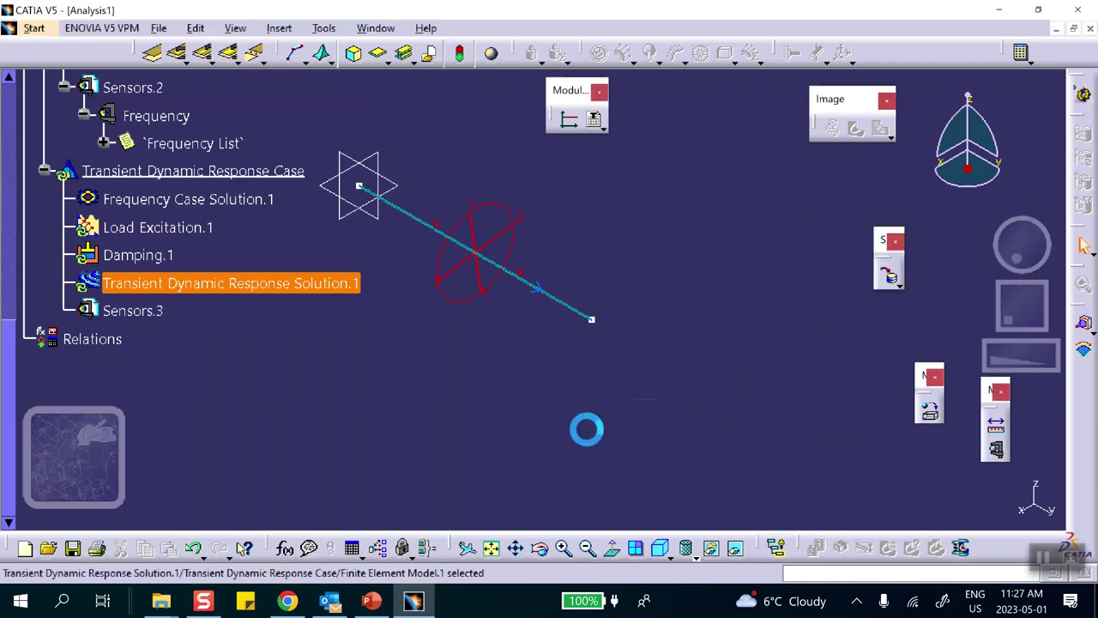
# Define Damping.1 as modal damping with a 1% global critical damping ratio, checking it against the first PowerPoint slide
pyautogui.doubleClick(142, 255)
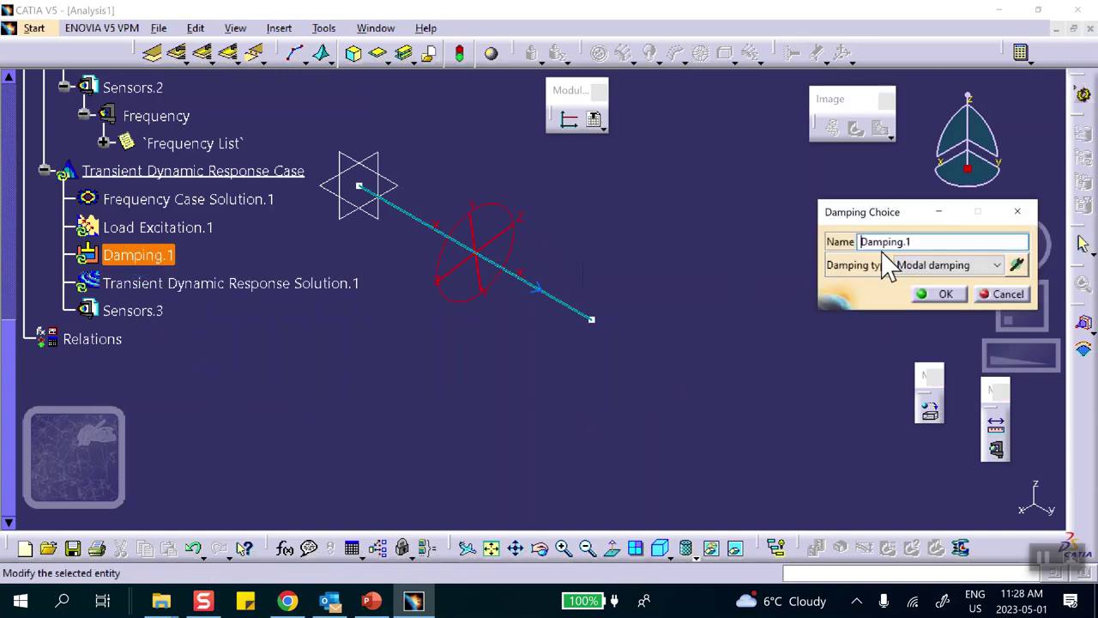
pyautogui.click(1017, 265)
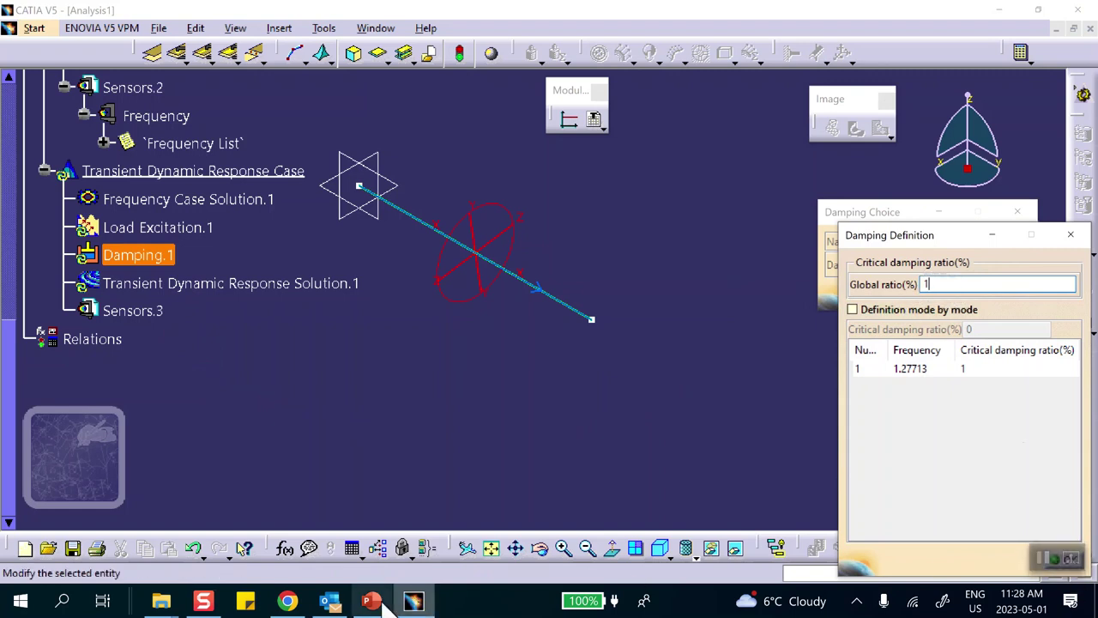
pyautogui.click(415, 602)
pyautogui.click(96, 136)
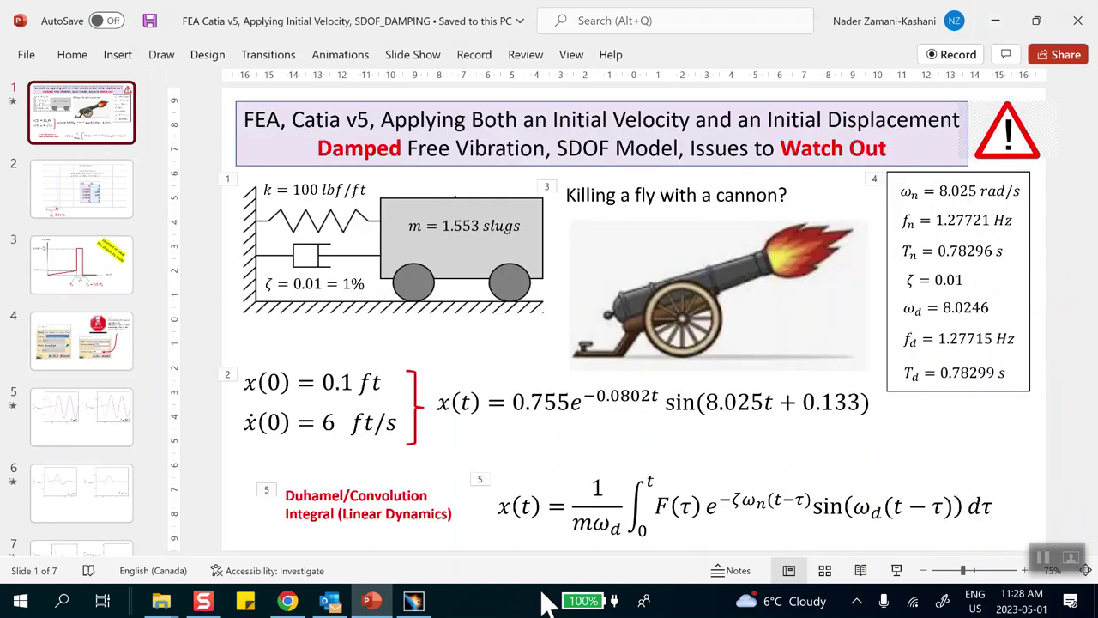
pyautogui.click(414, 602)
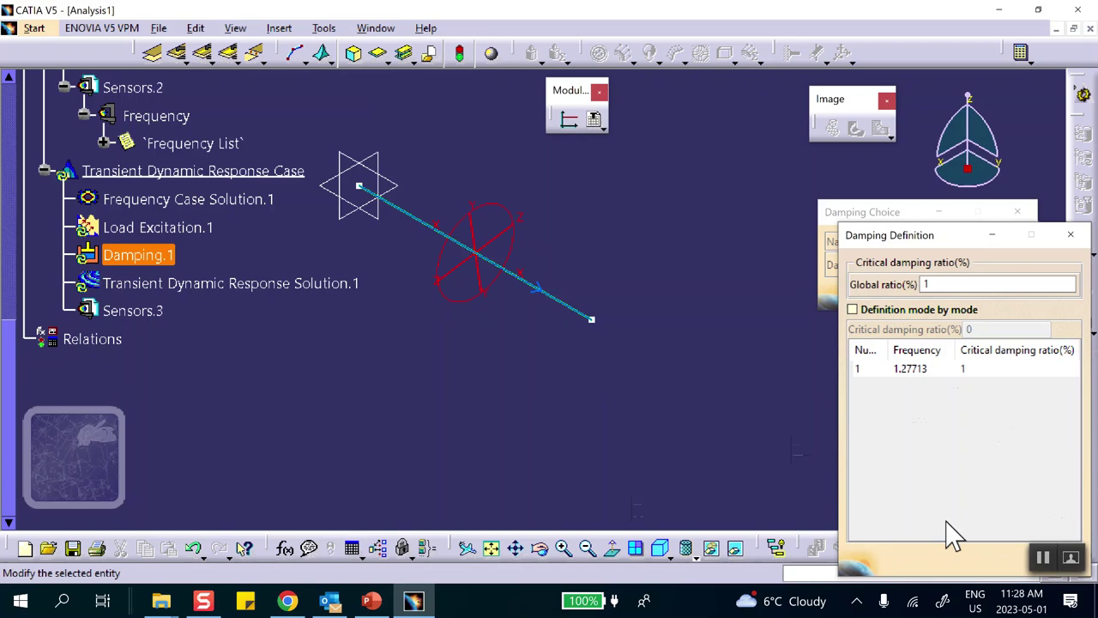
pyautogui.moveTo(992, 237); pyautogui.dragTo(874, 217)
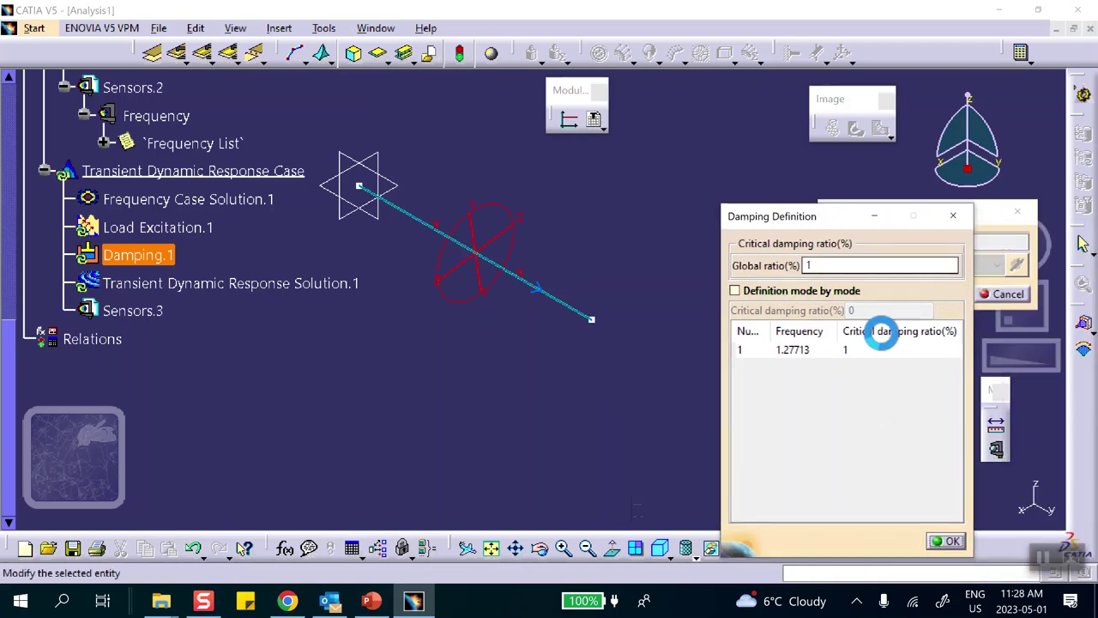
pyautogui.click(947, 541)
pyautogui.click(943, 295)
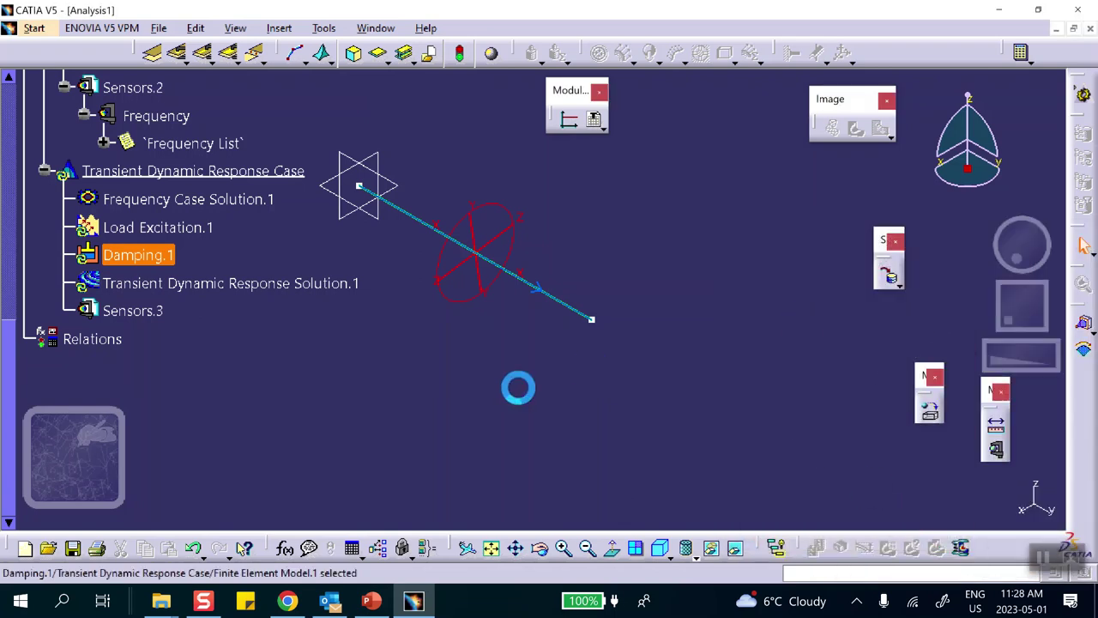
# Assign Loads.1 and Time Modulation.1 to Load Excitation.1 with a factor of 1
pyautogui.doubleClick(154, 227)
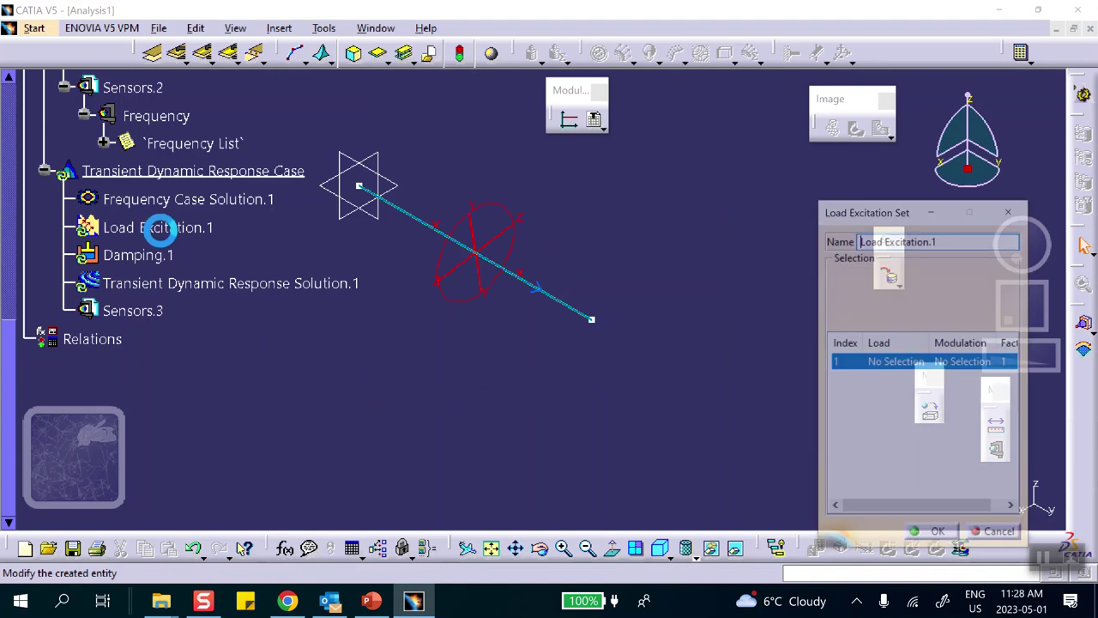
pyautogui.click(944, 280)
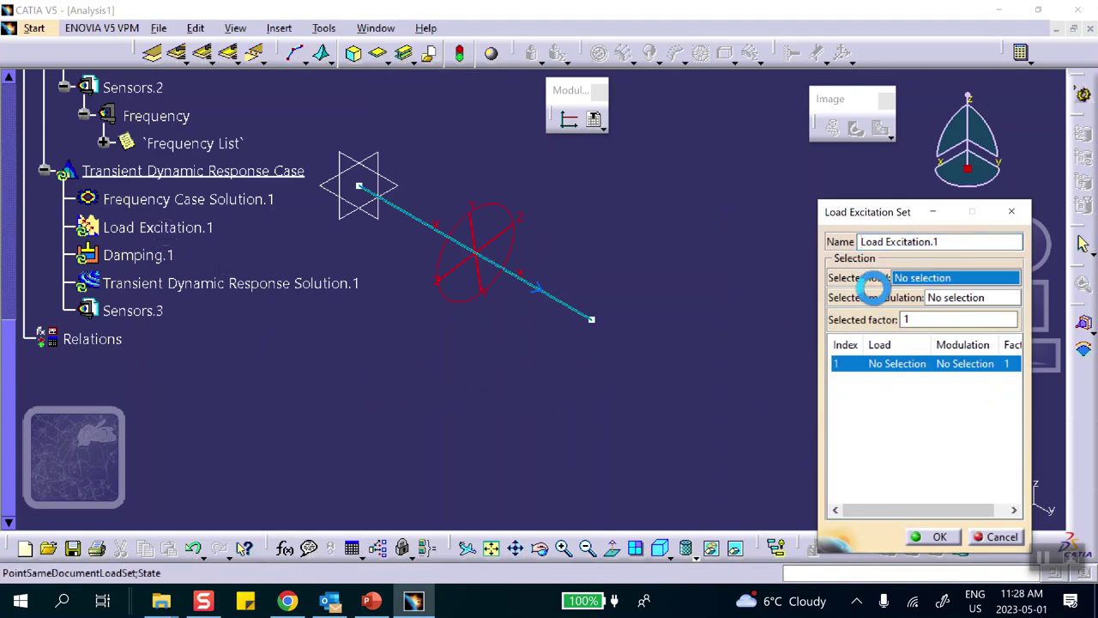
pyautogui.scroll(3, 318, 368)
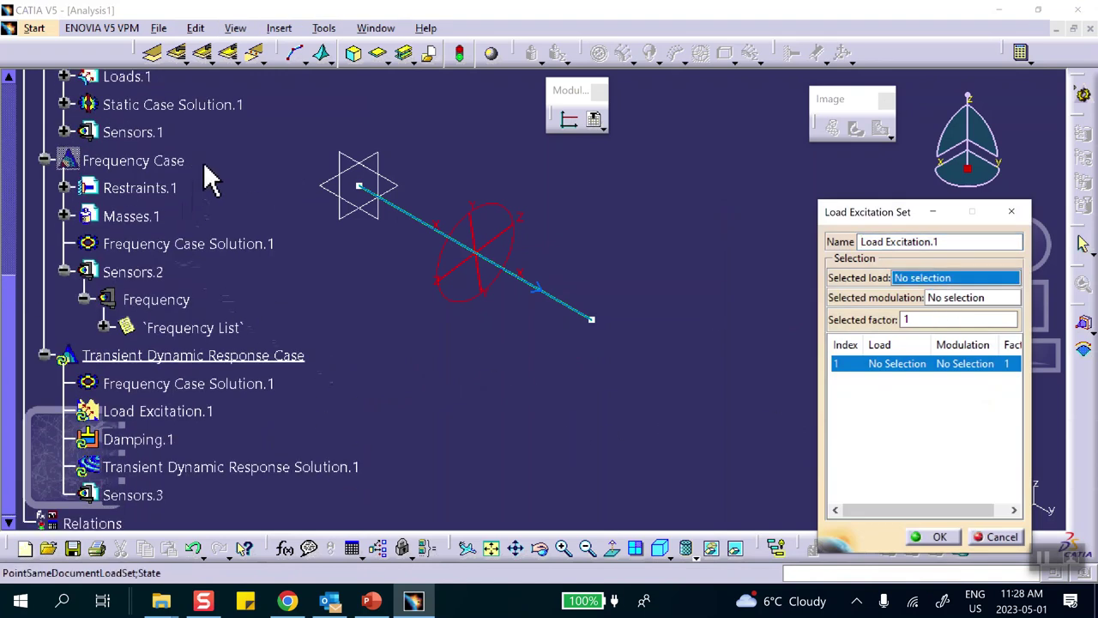
pyautogui.scroll(1, 135, 112)
pyautogui.click(127, 122)
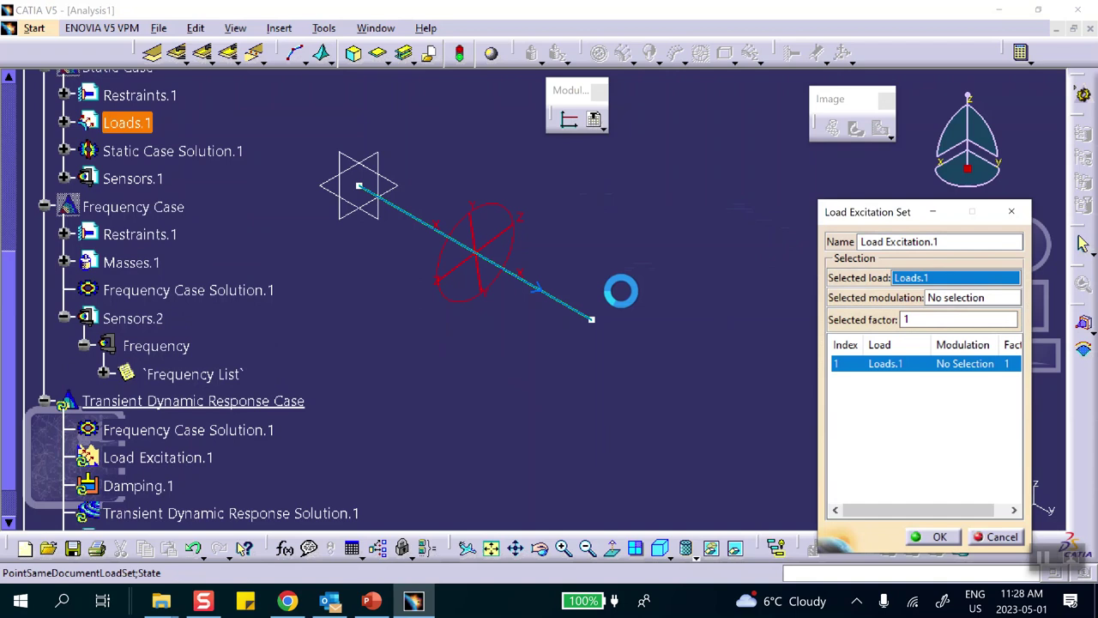
pyautogui.click(952, 298)
pyautogui.scroll(4, 450, 373)
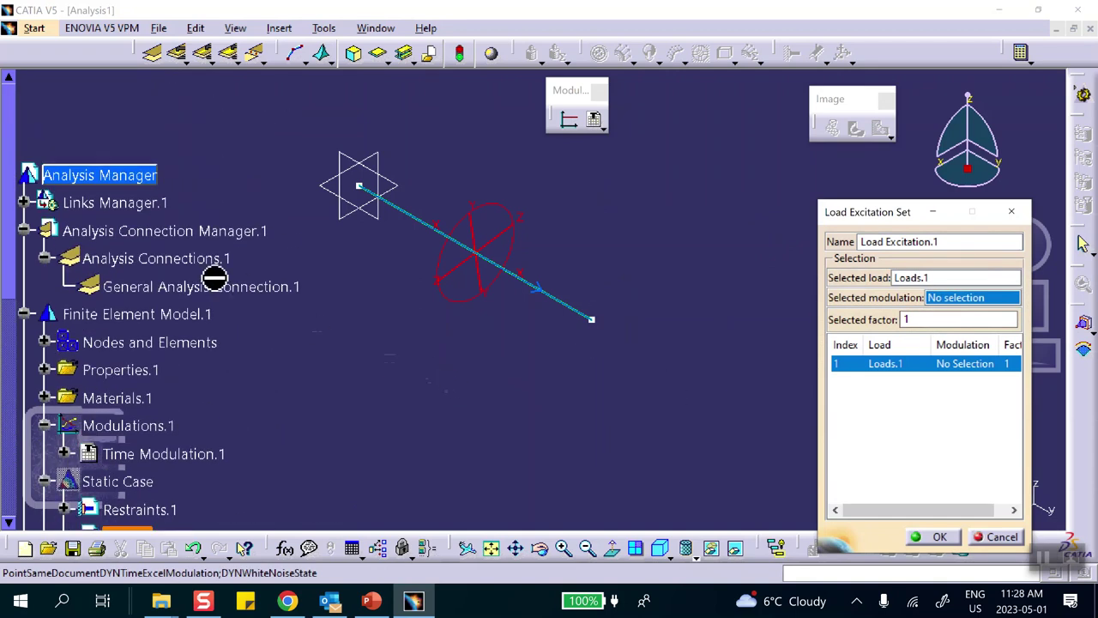
pyautogui.scroll(-2, 214, 277)
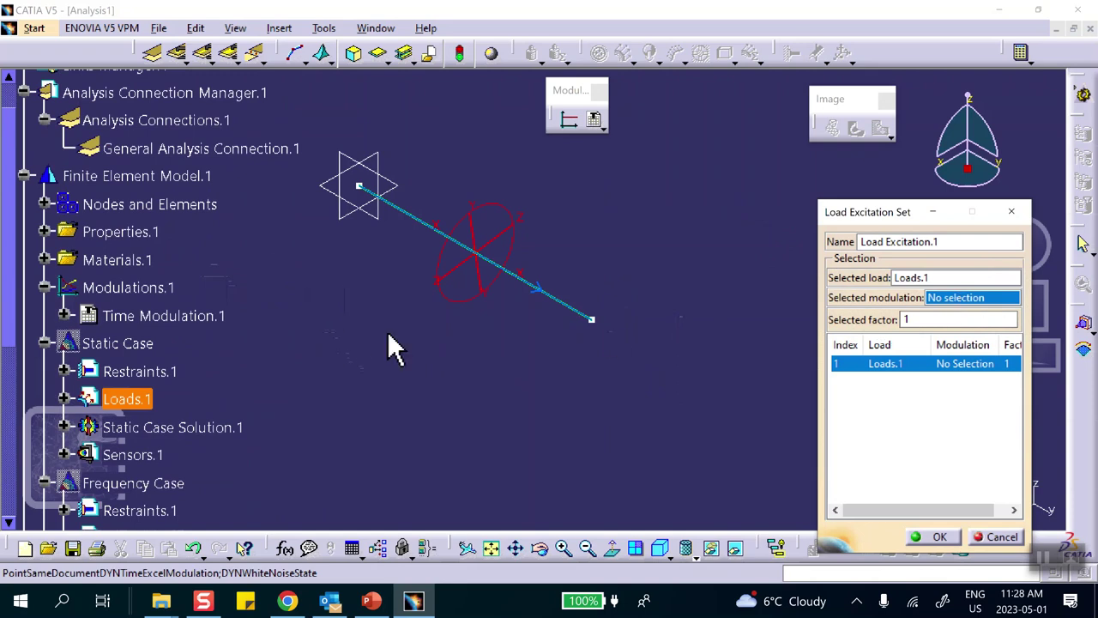
pyautogui.click(152, 315)
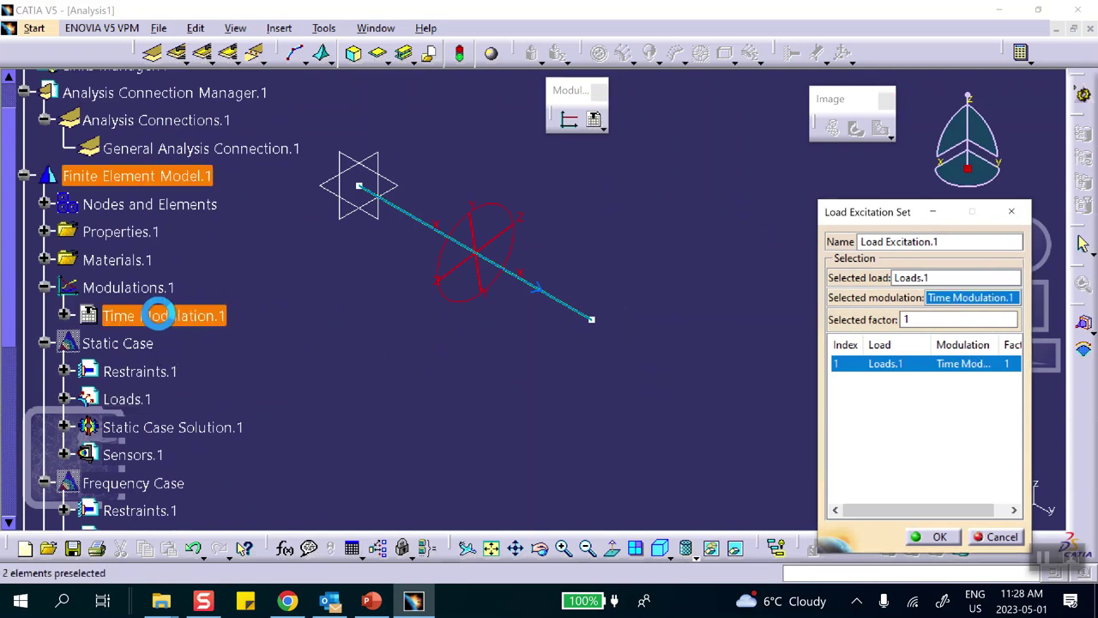
pyautogui.click(931, 534)
# Generate a 2D display of Transient Dynamic Response Solution.1 with results in absolute axis and a single graph
pyautogui.scroll(-6, 329, 360)
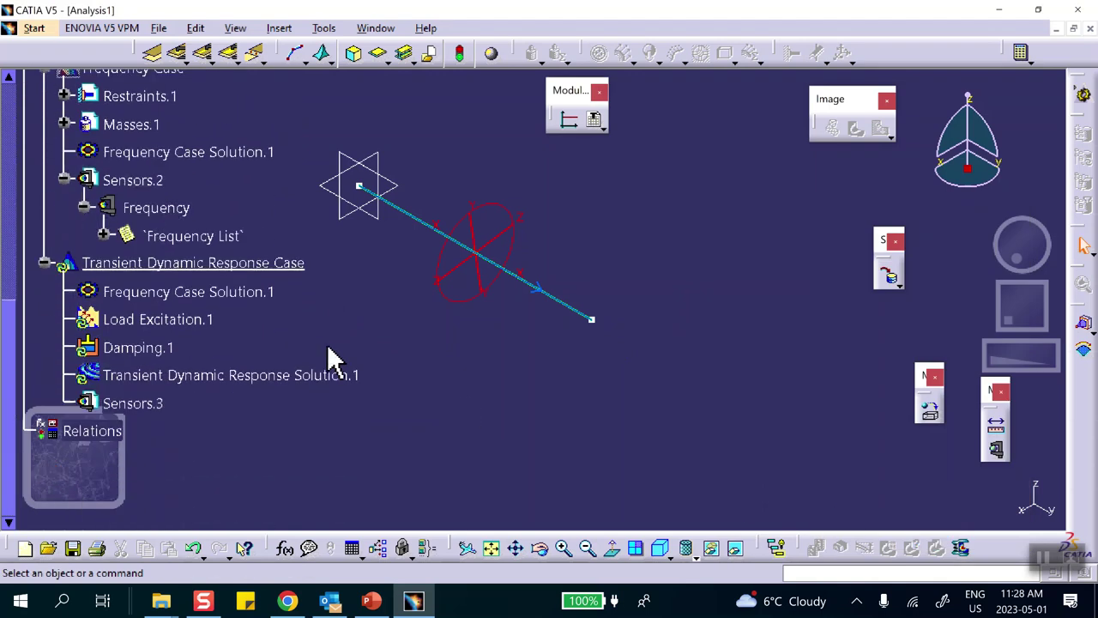
pyautogui.scroll(-3, 328, 360)
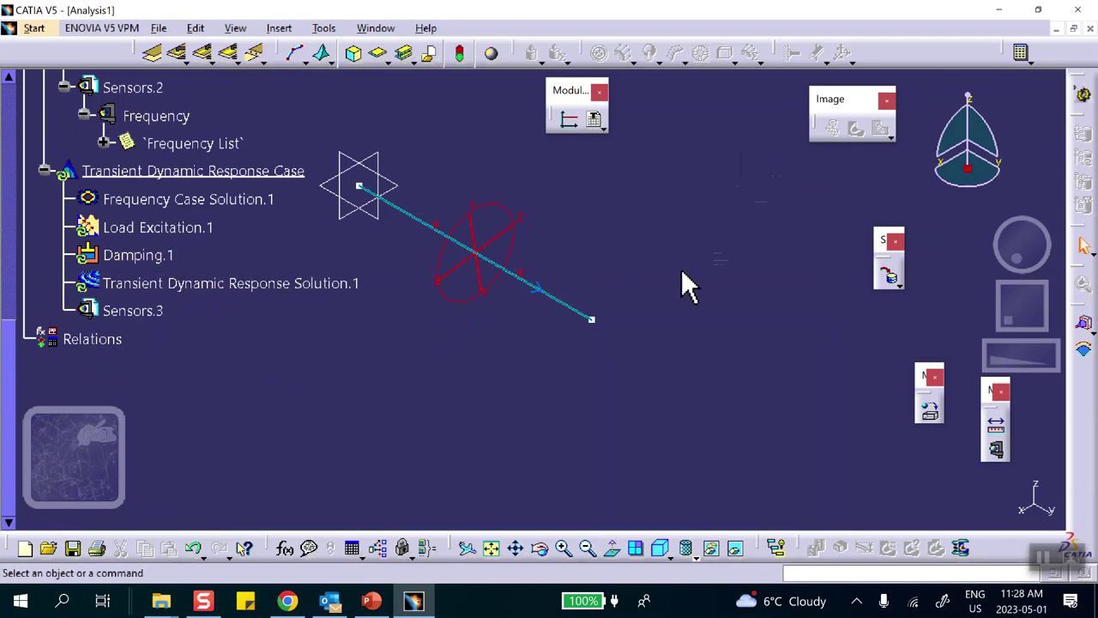
pyautogui.rightClick(310, 273)
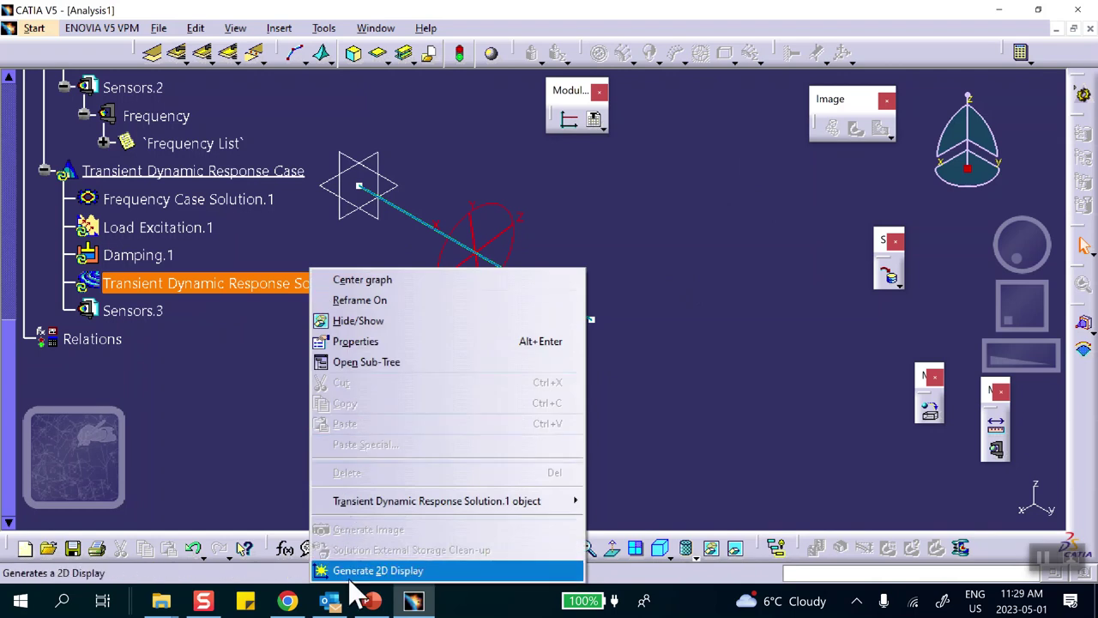
pyautogui.click(375, 571)
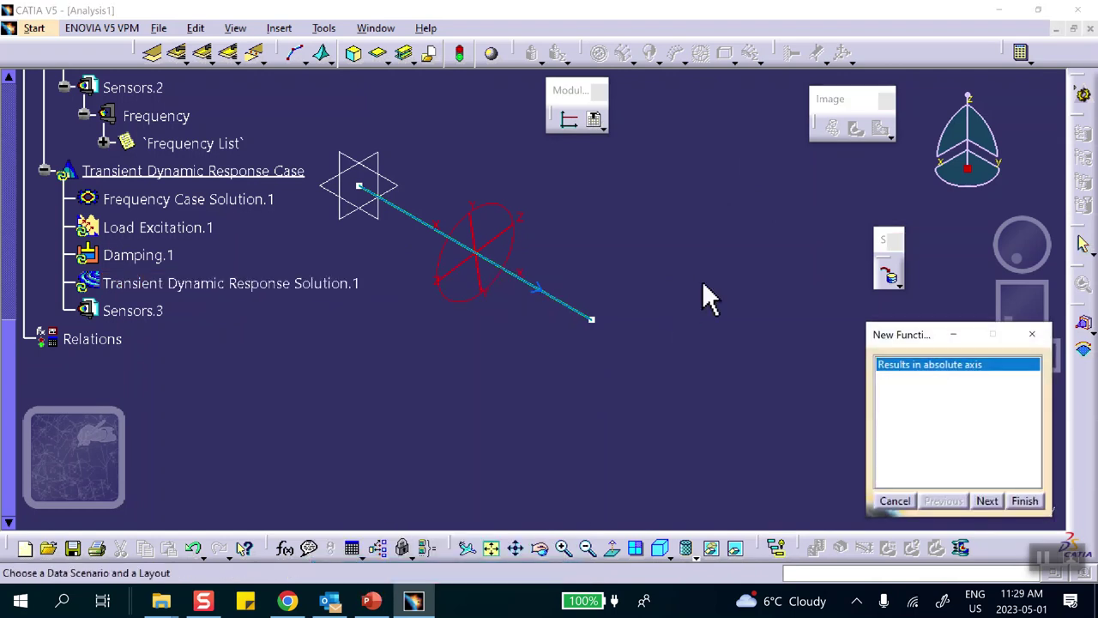
pyautogui.click(984, 501)
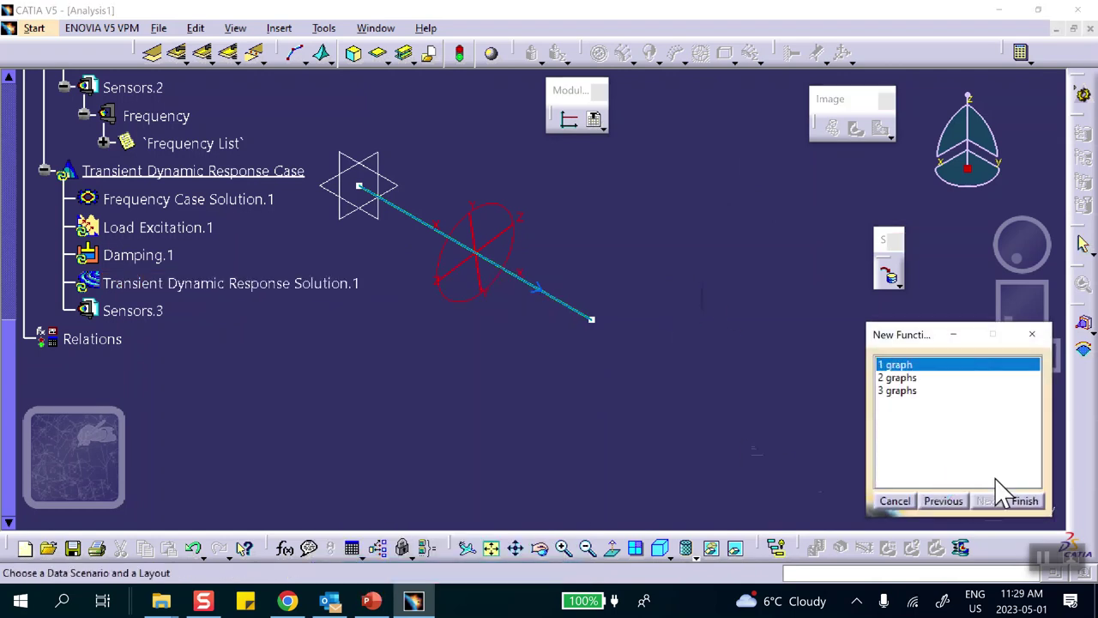
pyautogui.click(1023, 502)
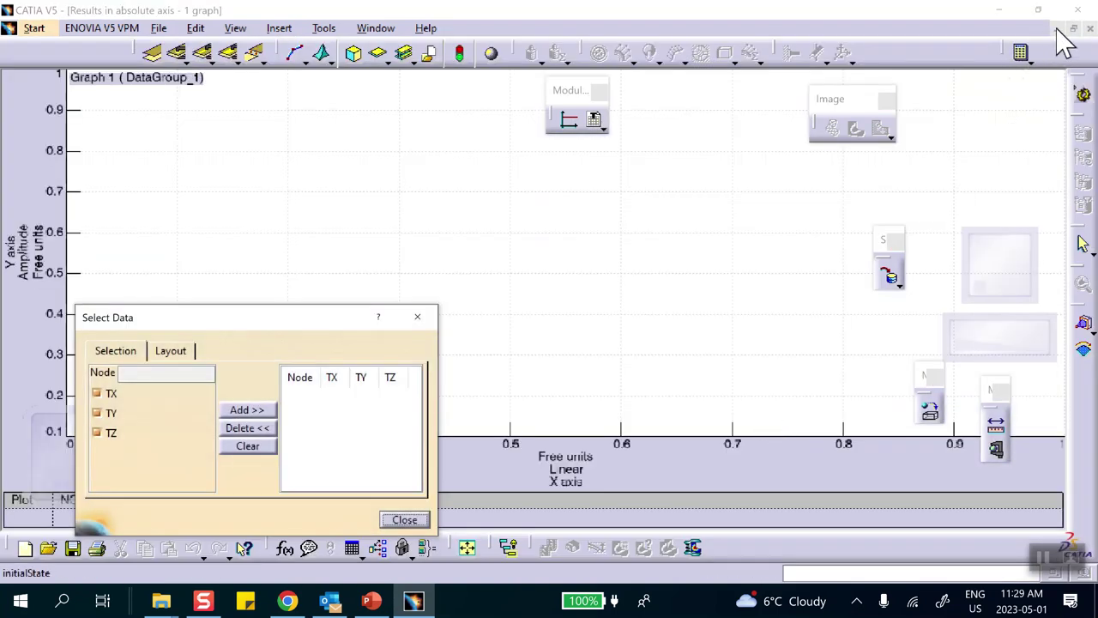
# Minimize the graph window and hide the overlapping line geometry on the spring model in the Analysis1 window
pyautogui.click(1058, 30)
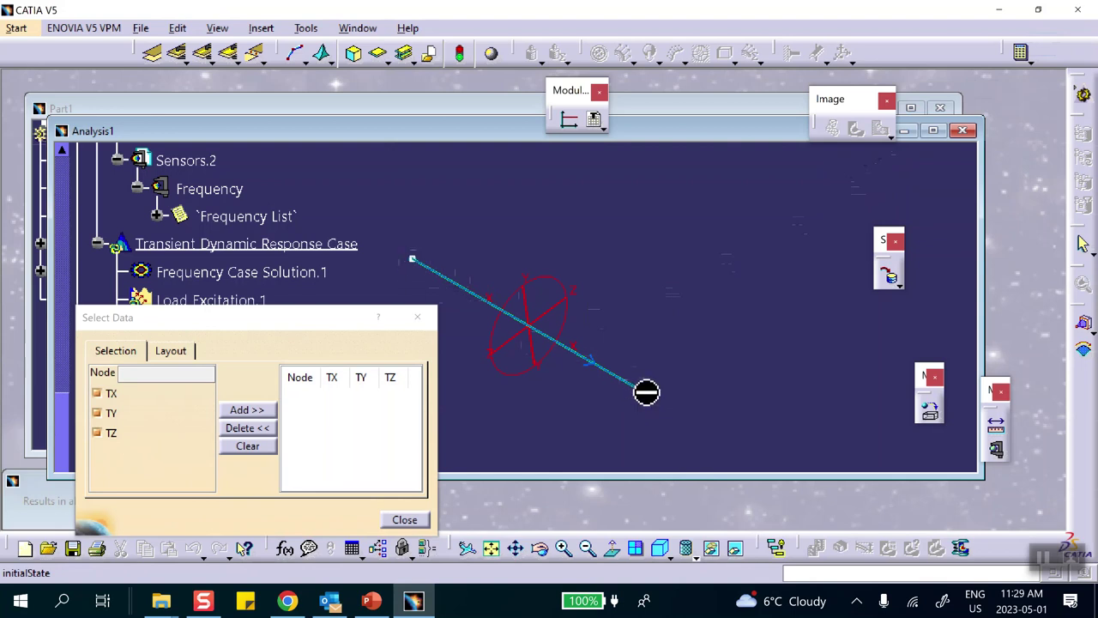
pyautogui.rightClick(570, 351)
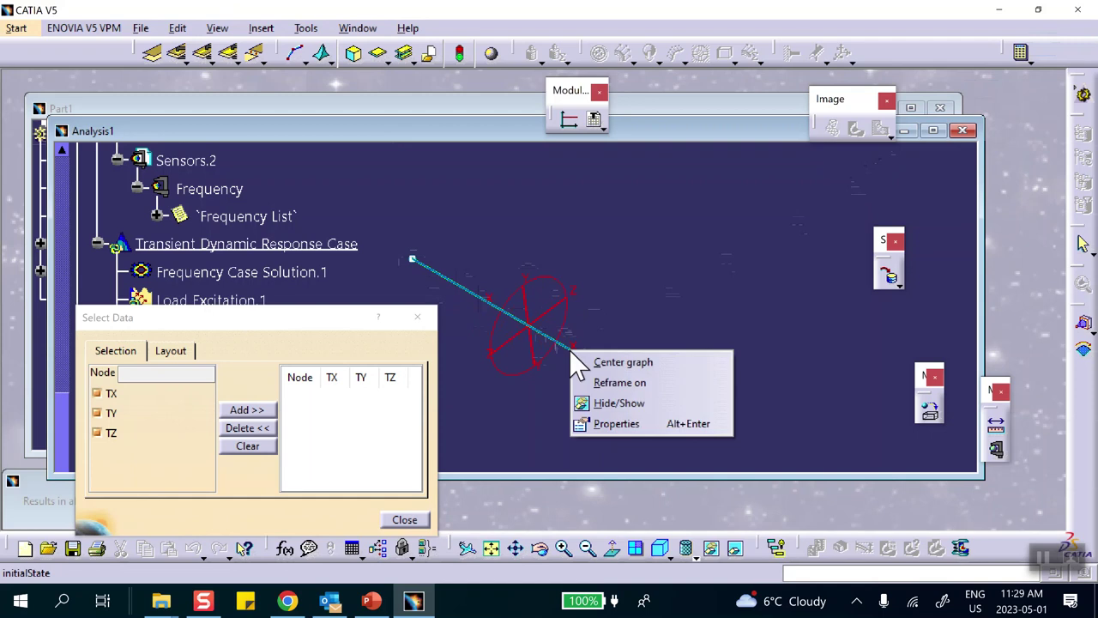
pyautogui.click(605, 403)
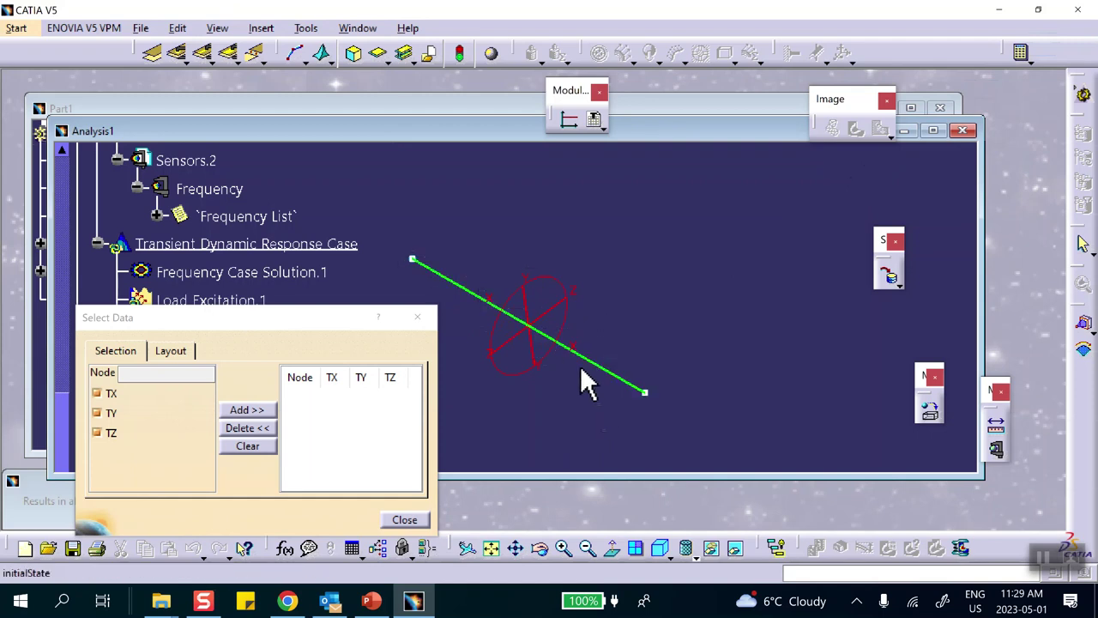
pyautogui.rightClick(575, 354)
pyautogui.click(605, 405)
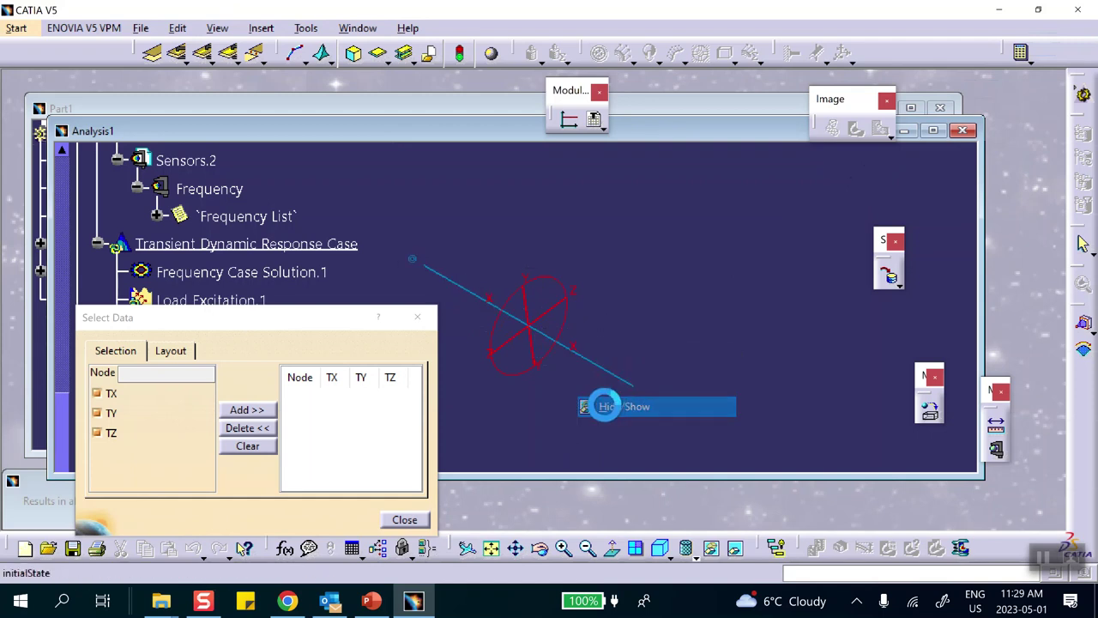
# Add the mass node at the free end of the spring to the graph data with TX, TY and TZ displacements
pyautogui.click(637, 396)
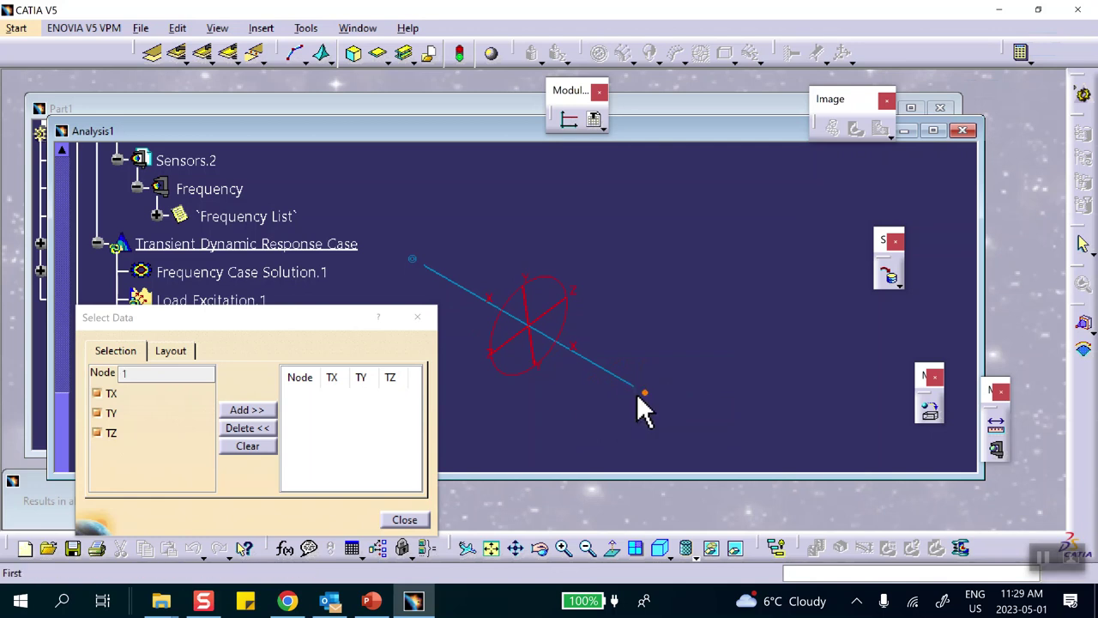
pyautogui.click(235, 410)
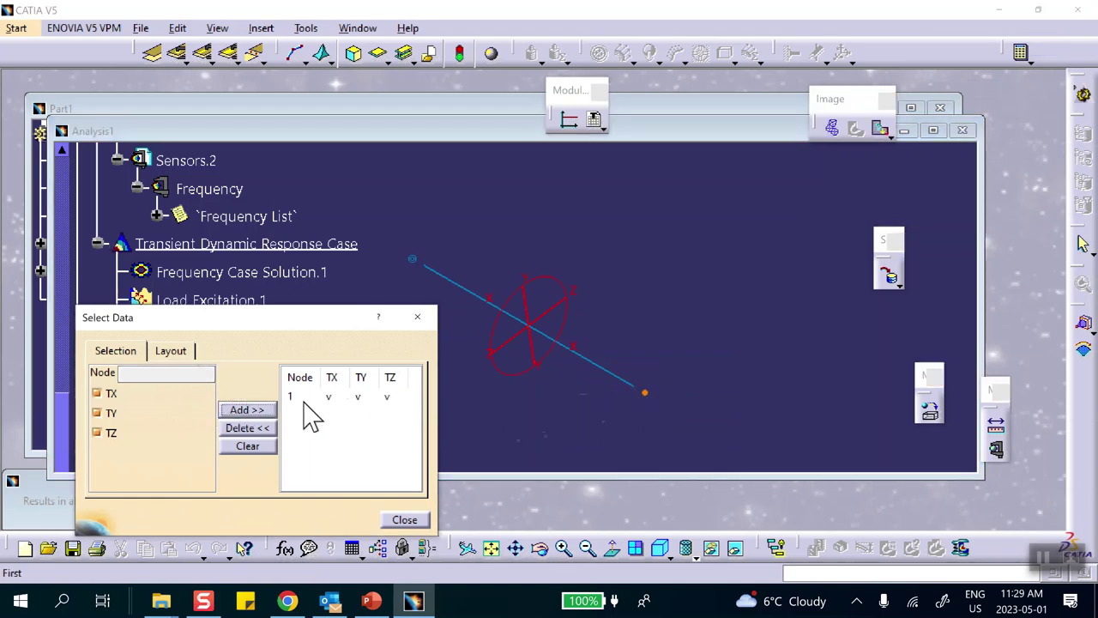
pyautogui.click(405, 520)
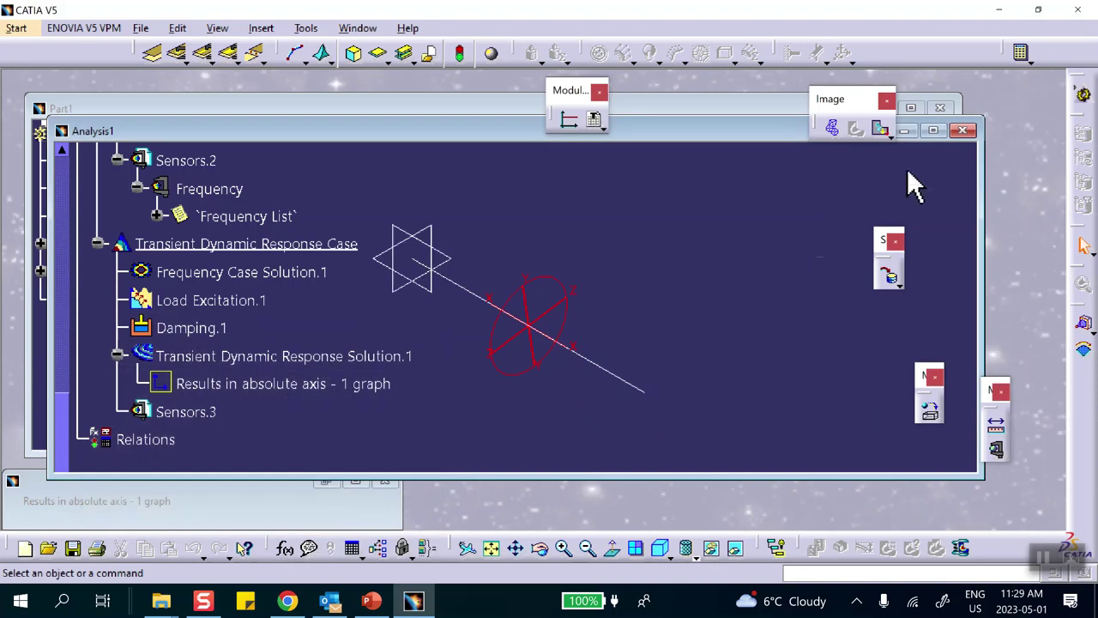
# Open the Results in absolute axis - 1 graph display, accepting the default image properties and closing the data selection
pyautogui.scroll(-1, 279, 290)
pyautogui.scroll(-1, 278, 291)
pyautogui.doubleClick(238, 245)
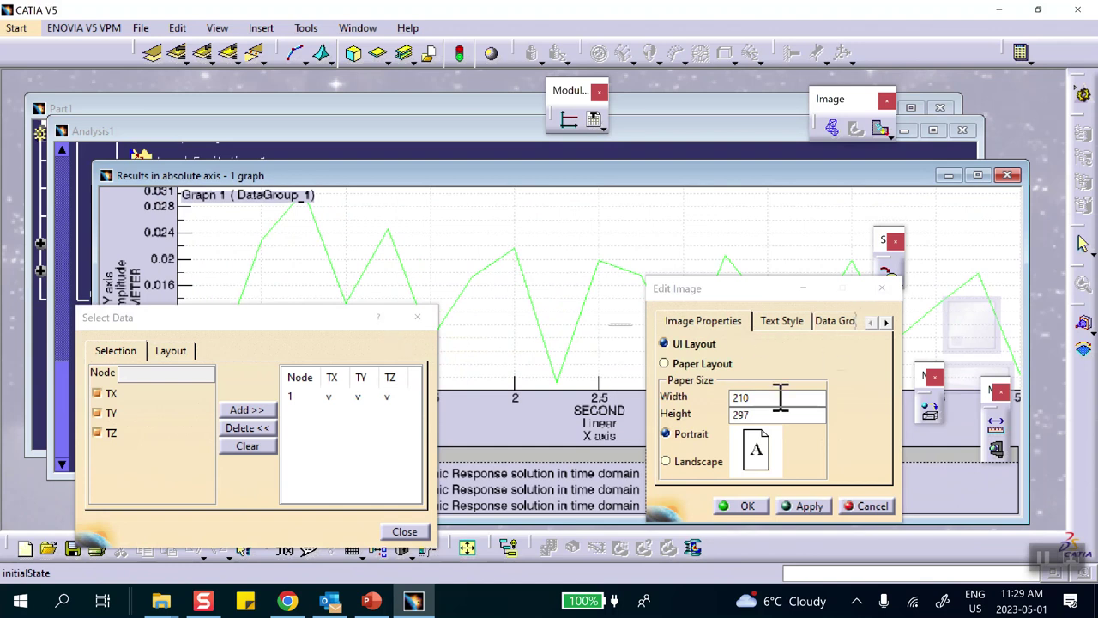
pyautogui.click(740, 505)
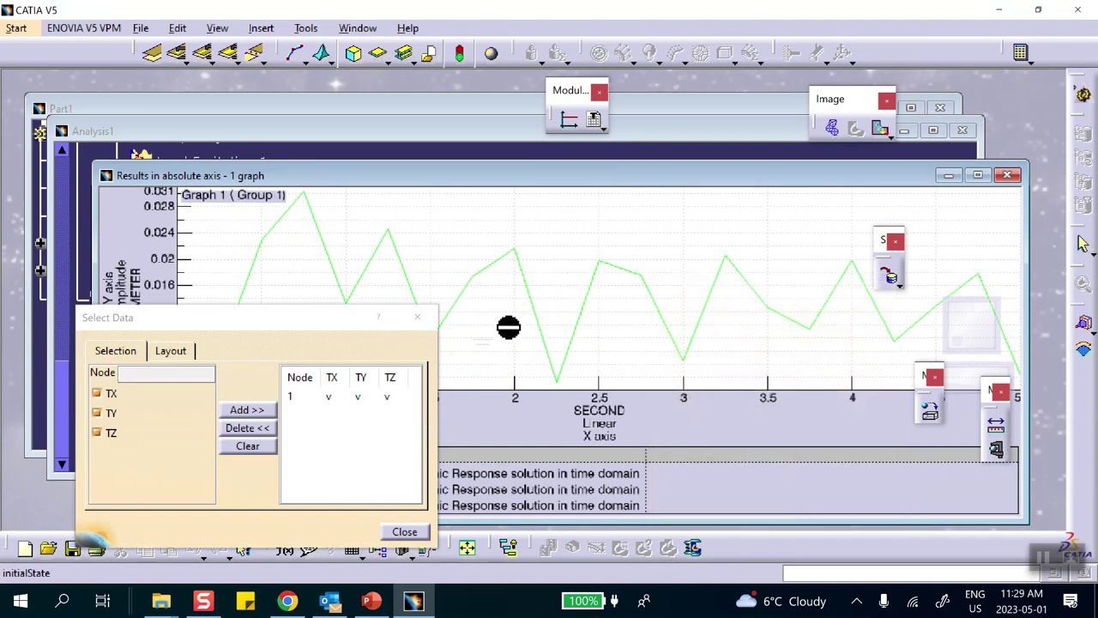
pyautogui.click(404, 532)
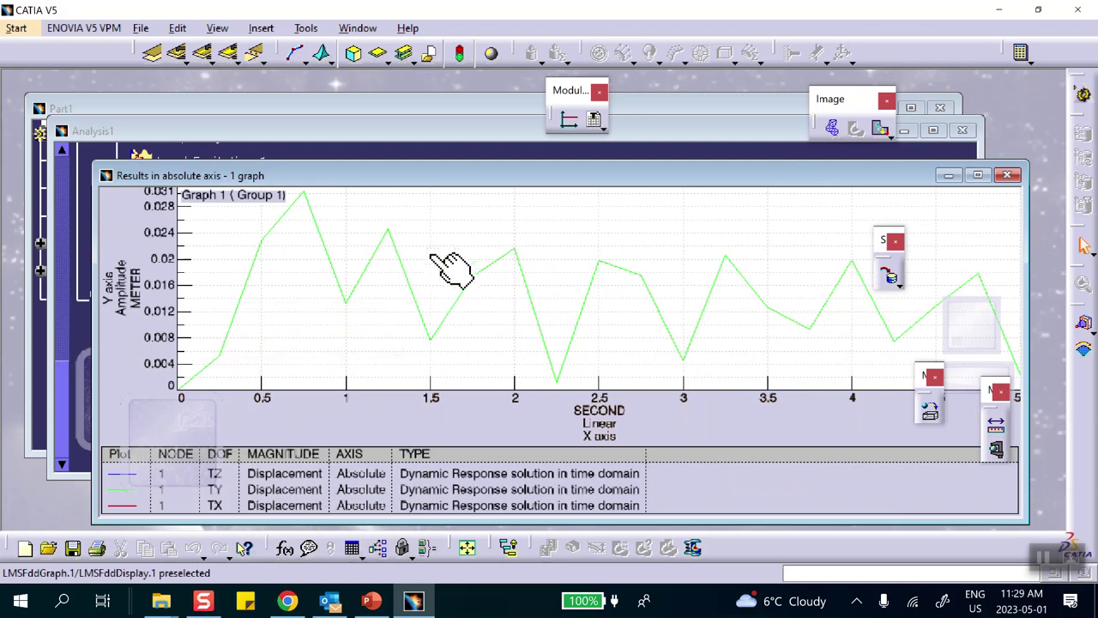
# Set the Y axis format of the displacement graph to Real
pyautogui.rightClick(136, 294)
pyautogui.moveTo(160, 325)
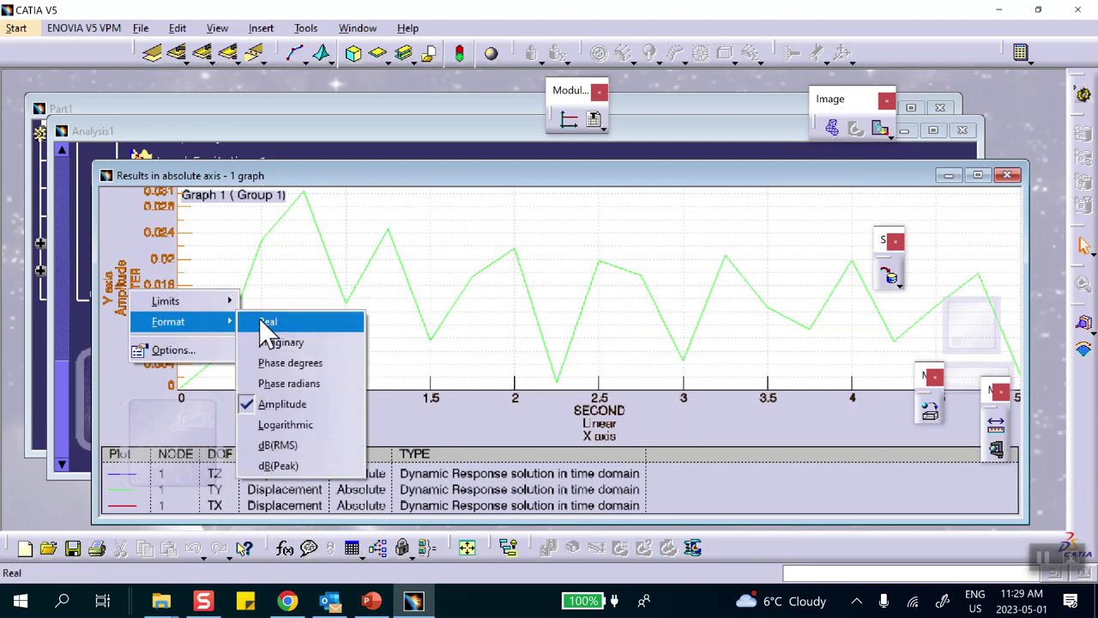
pyautogui.click(268, 326)
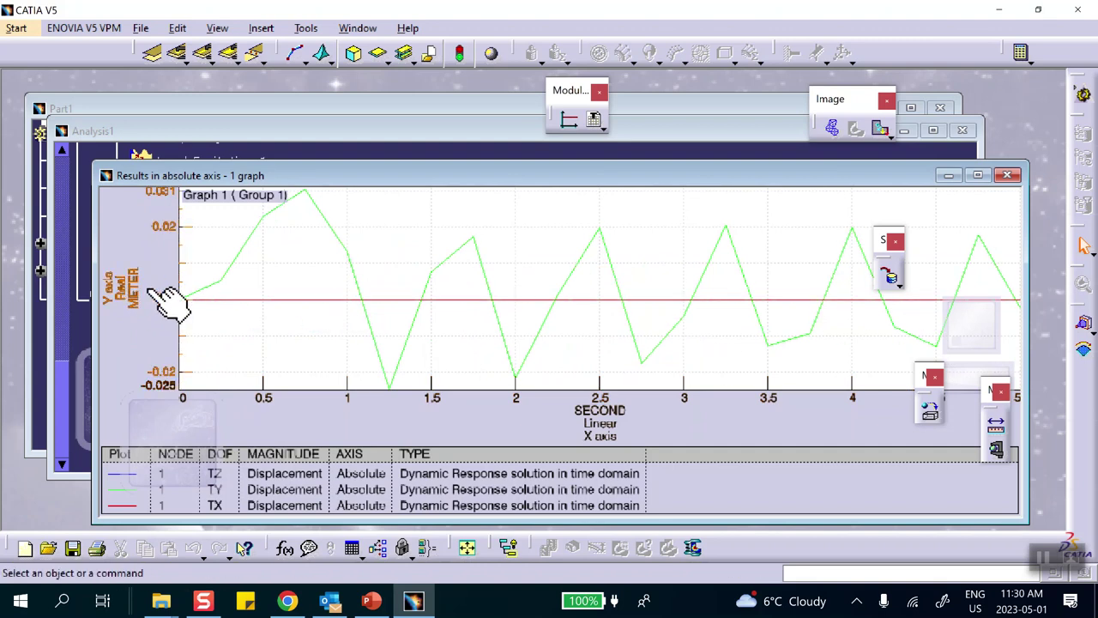
# Set the graph's unit system to Options defined
pyautogui.rightClick(283, 276)
pyautogui.moveTo(306, 337)
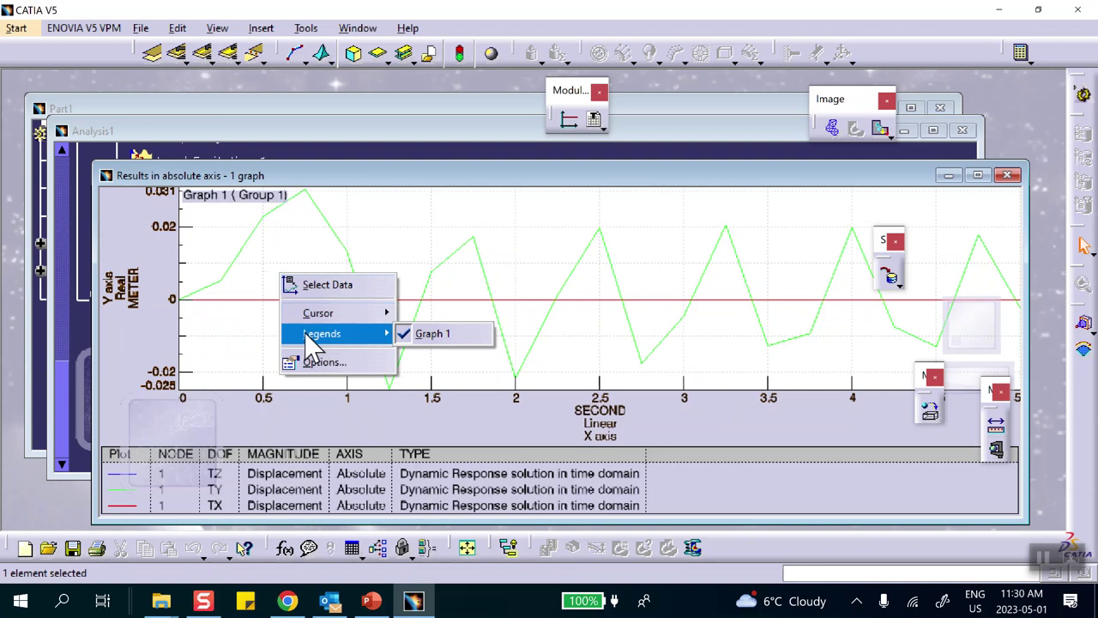
pyautogui.click(324, 362)
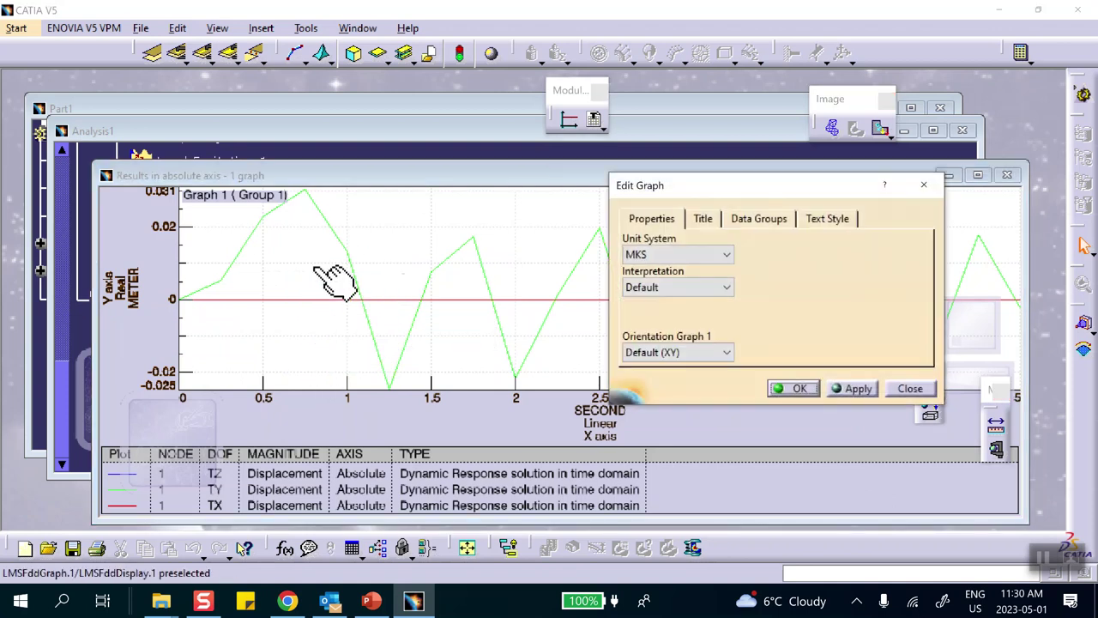
pyautogui.click(692, 254)
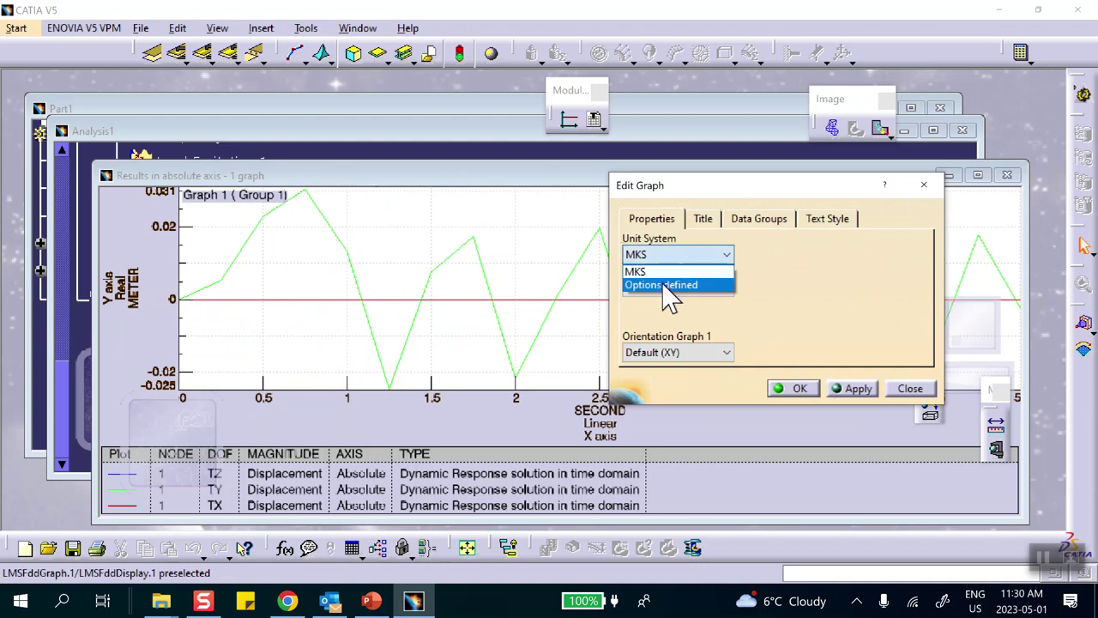
pyautogui.click(664, 286)
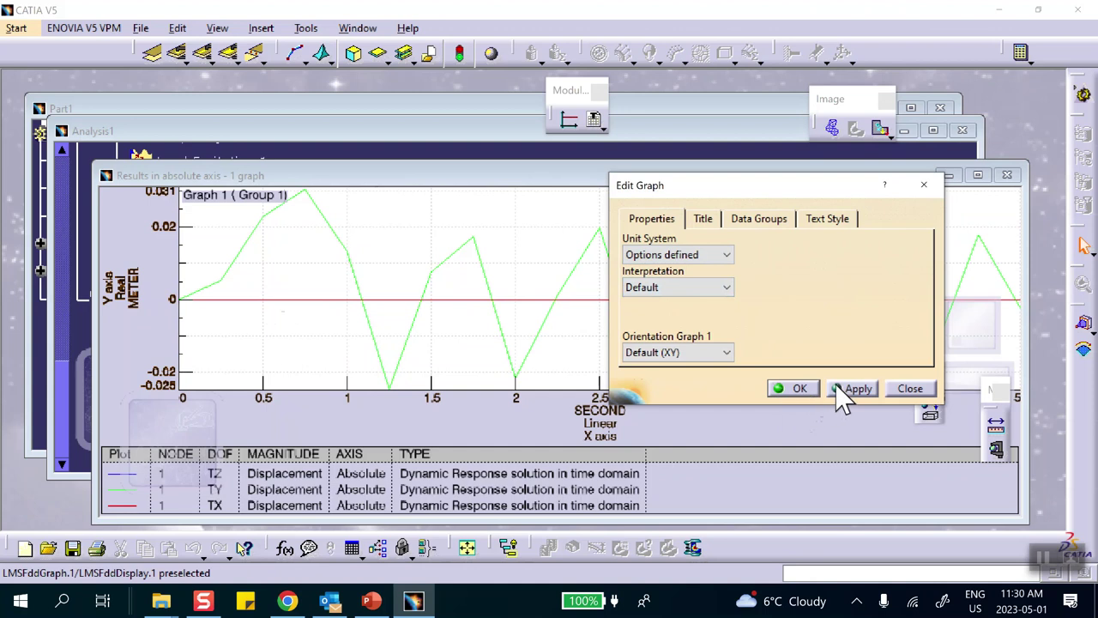
pyautogui.click(797, 388)
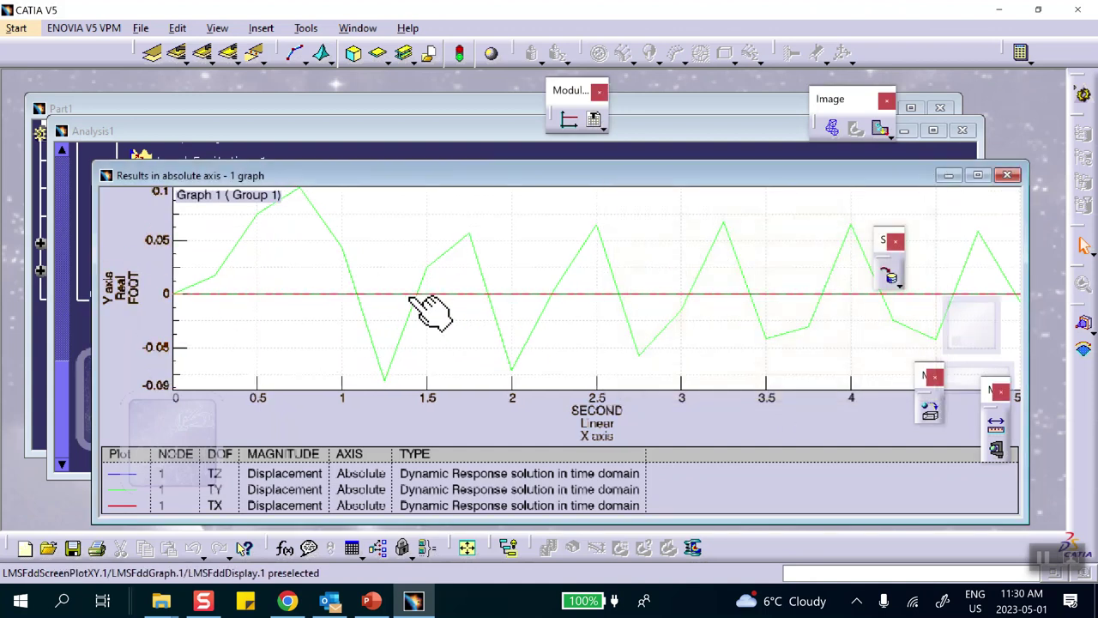
# Close the graph and check the sampling range and number of steps of Transient Dynamic Response Solution.1 without changing them
pyautogui.click(1009, 176)
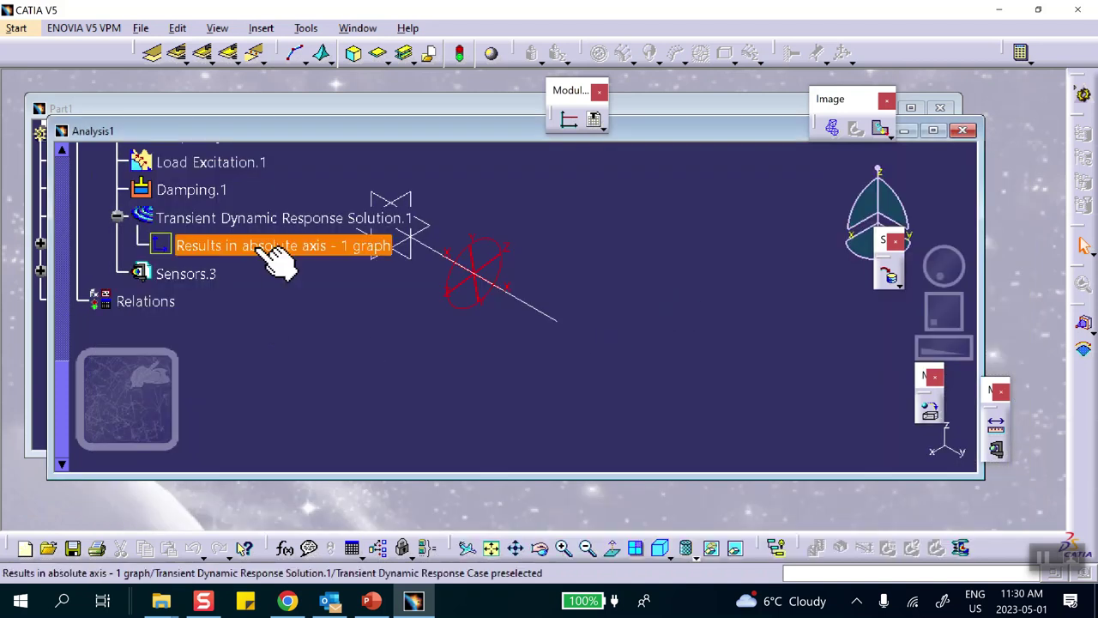
pyautogui.doubleClick(236, 217)
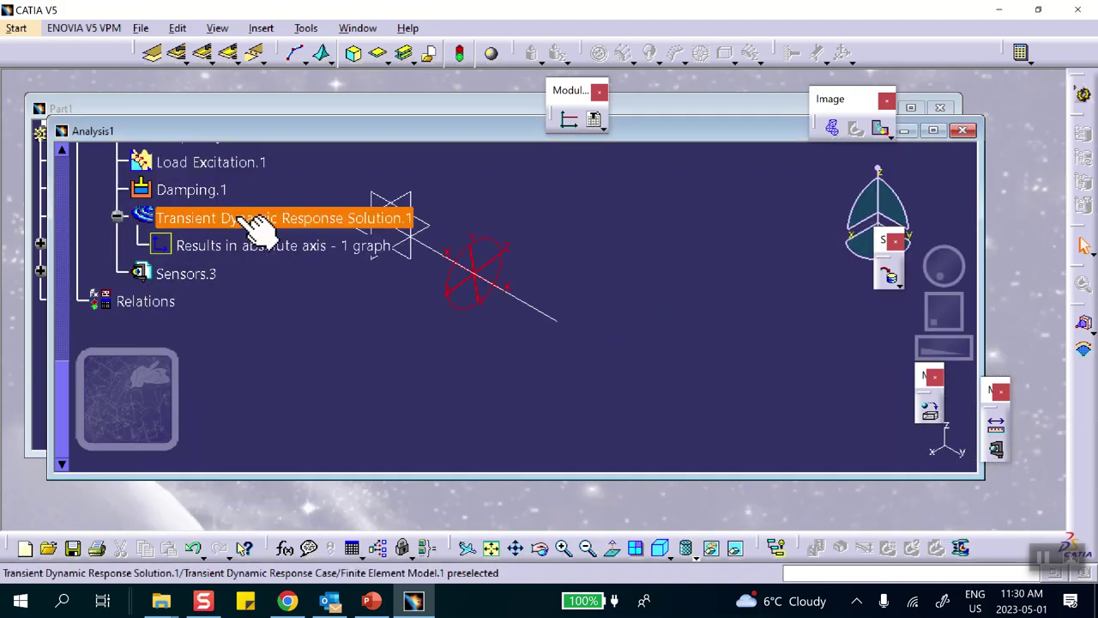
pyautogui.click(927, 313)
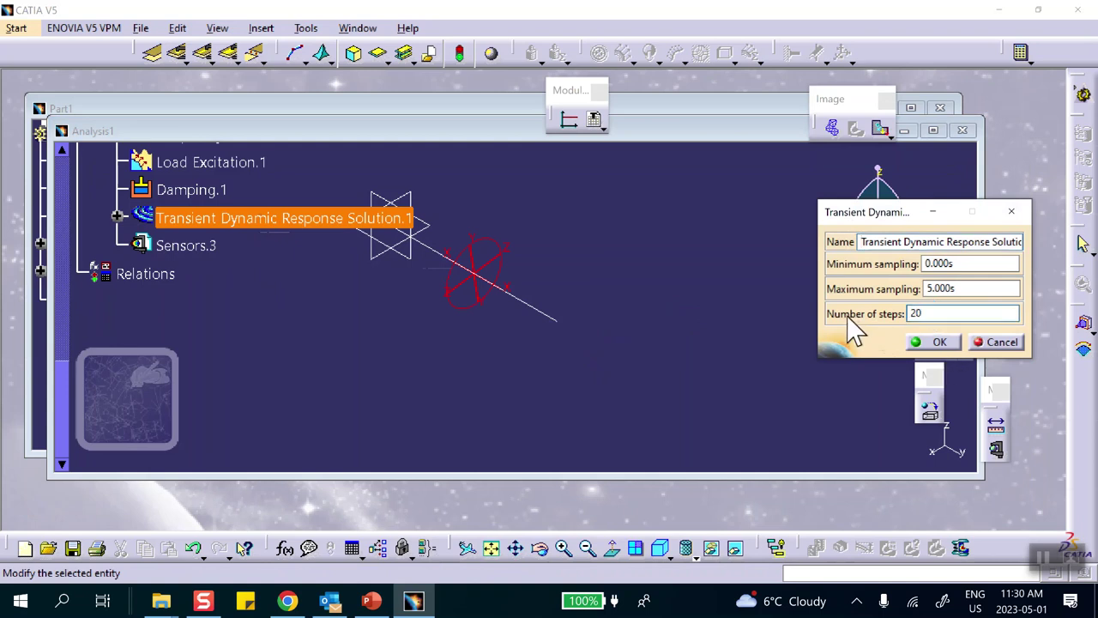
pyautogui.click(998, 342)
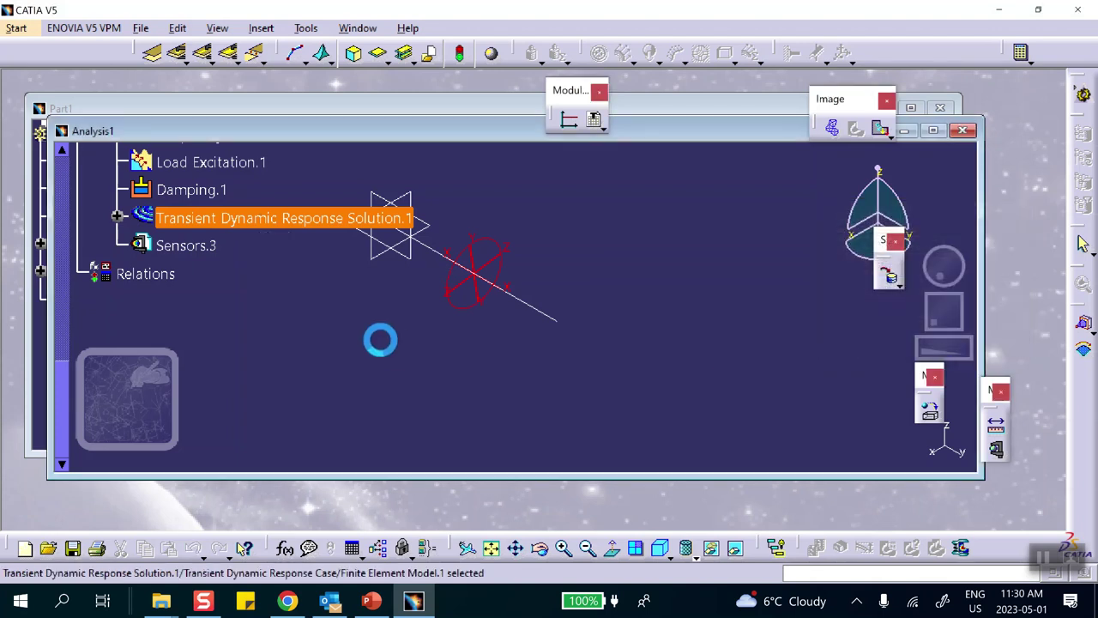
# Reopen the response graph and compare it with the theoretical response plots on slide 5 in PowerPoint
pyautogui.click(118, 216)
pyautogui.doubleClick(278, 248)
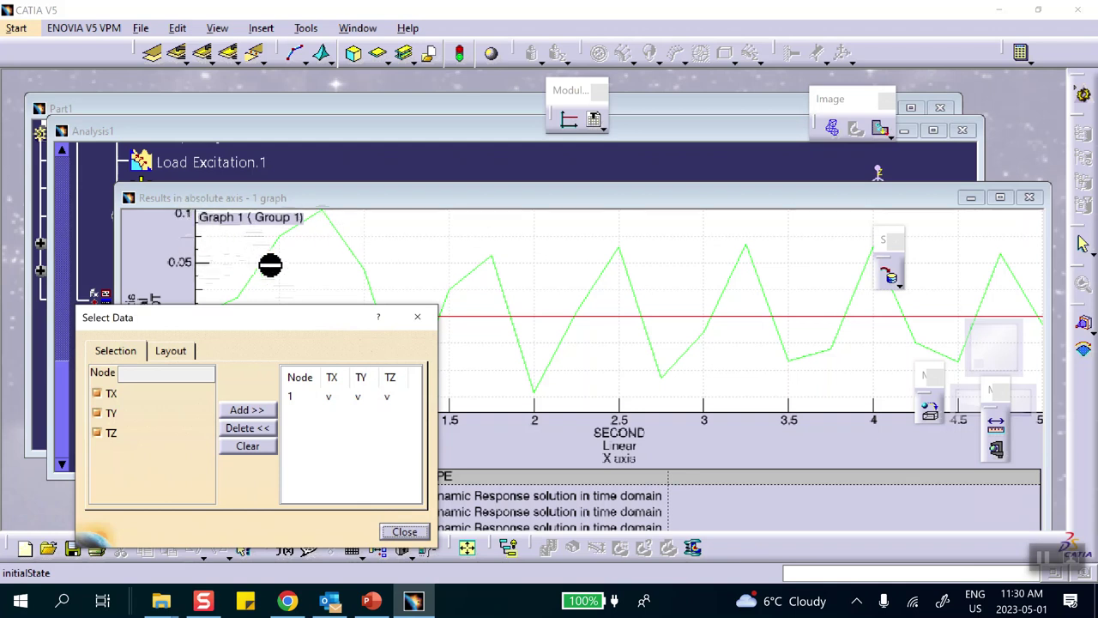
pyautogui.click(372, 600)
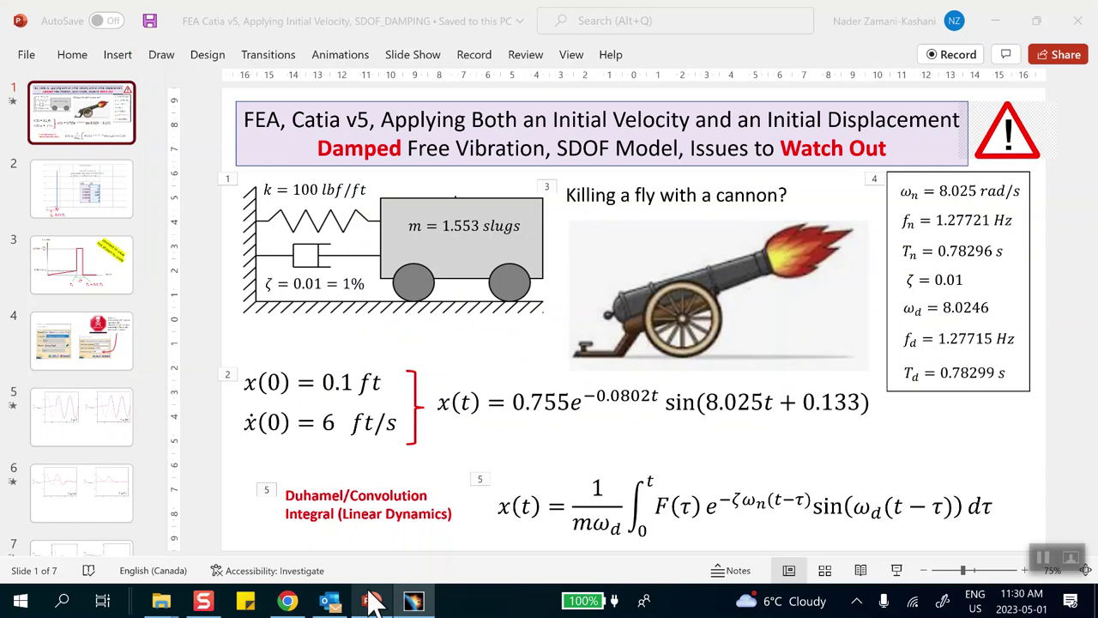
pyautogui.click(101, 420)
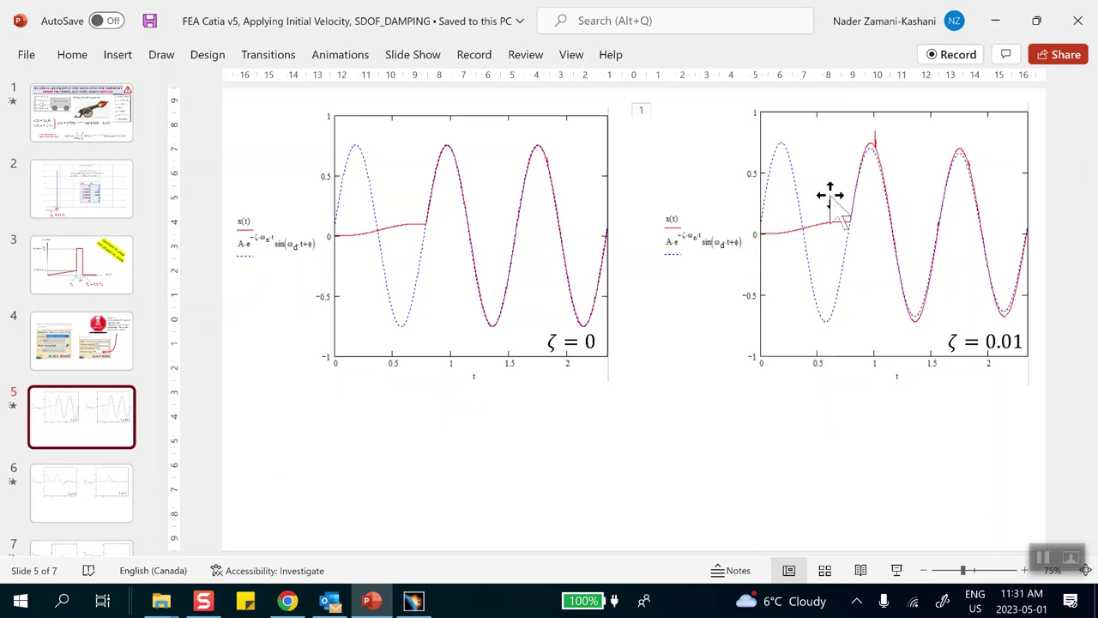
# Return to CATIA, close the graph, and set Transient Dynamic Response Solution.1 to 10 s maximum sampling and 20000 steps
pyautogui.click(414, 600)
pyautogui.click(404, 532)
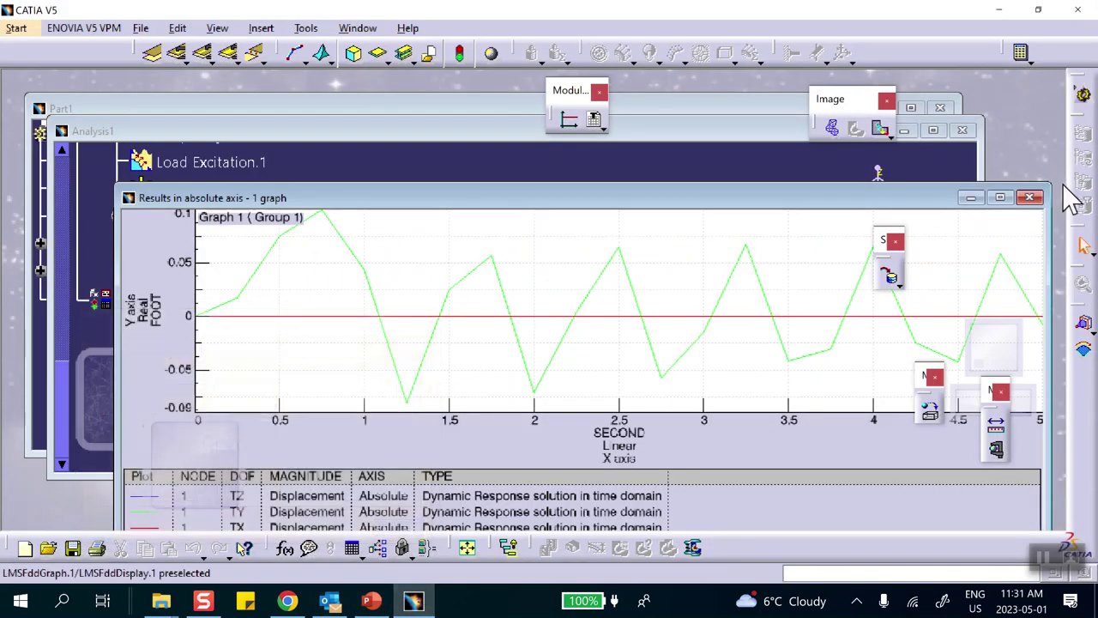
pyautogui.click(1029, 198)
pyautogui.doubleClick(228, 245)
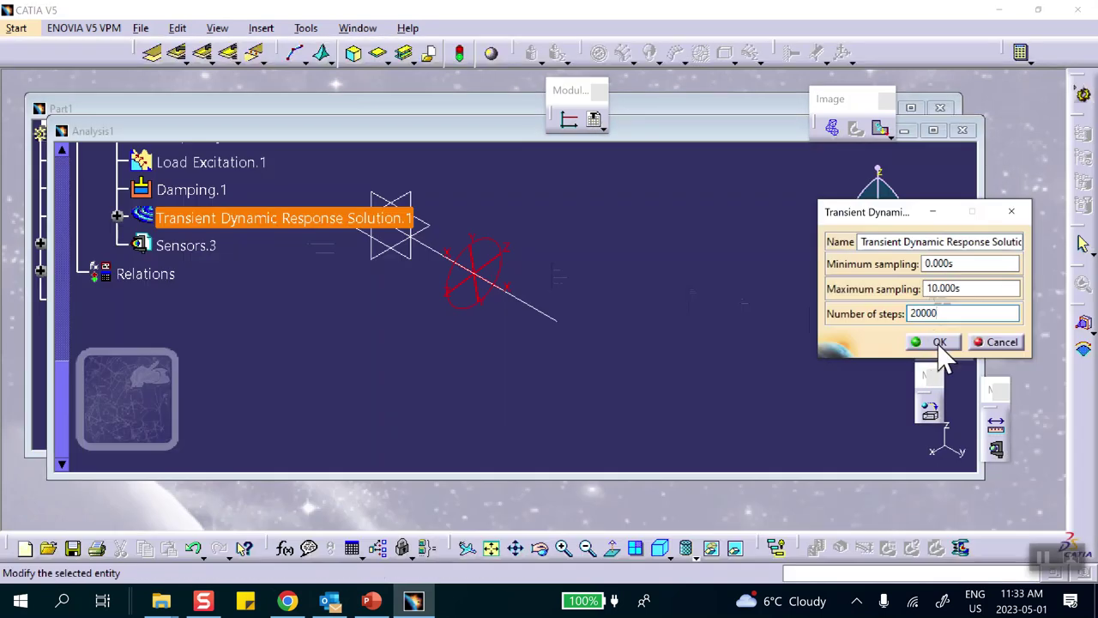
pyautogui.click(939, 346)
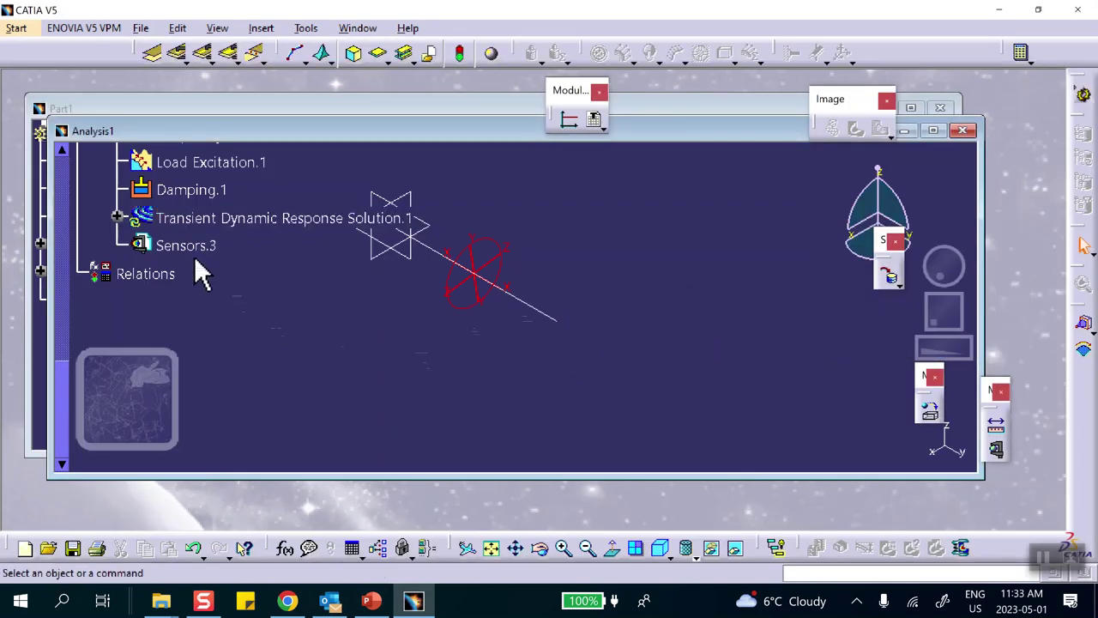
# Recompute and display the Results in absolute axis - 1 graph with the 20000-step sampling
pyautogui.click(118, 218)
pyautogui.click(237, 246)
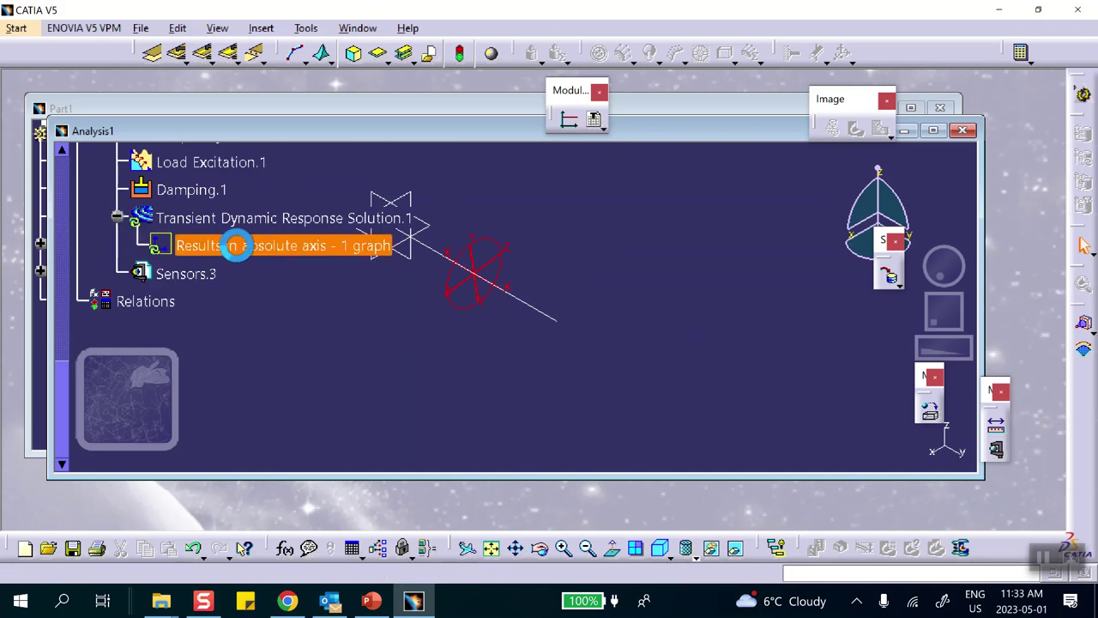
pyautogui.doubleClick(237, 245)
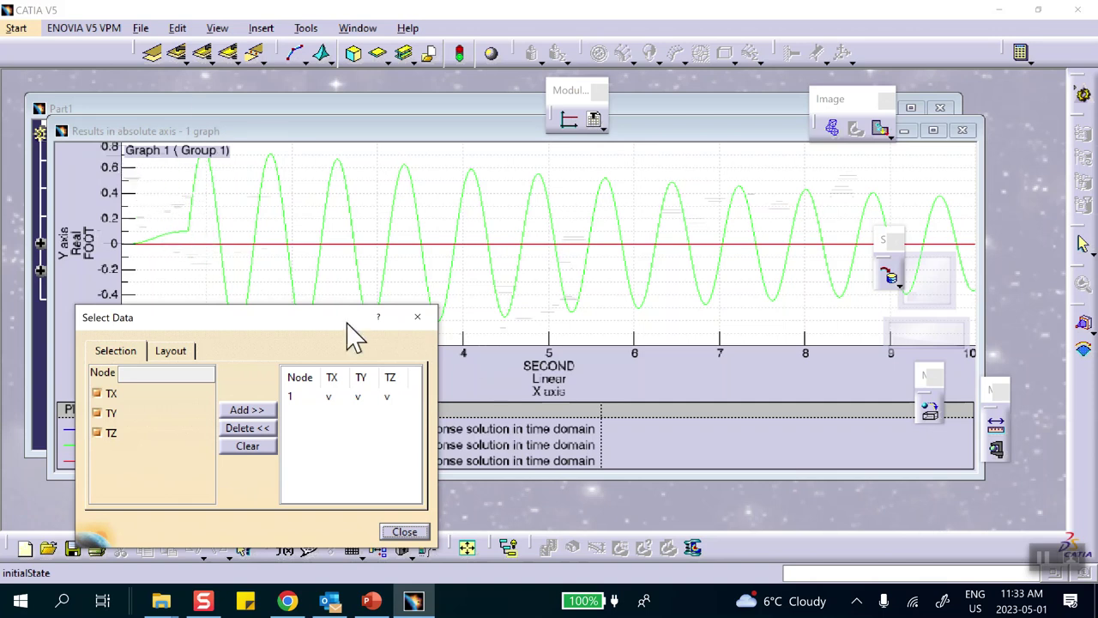
# Switch to PowerPoint, review slide 4 on how the number of steps affects impulsive-force results, and return to CATIA
pyautogui.click(373, 598)
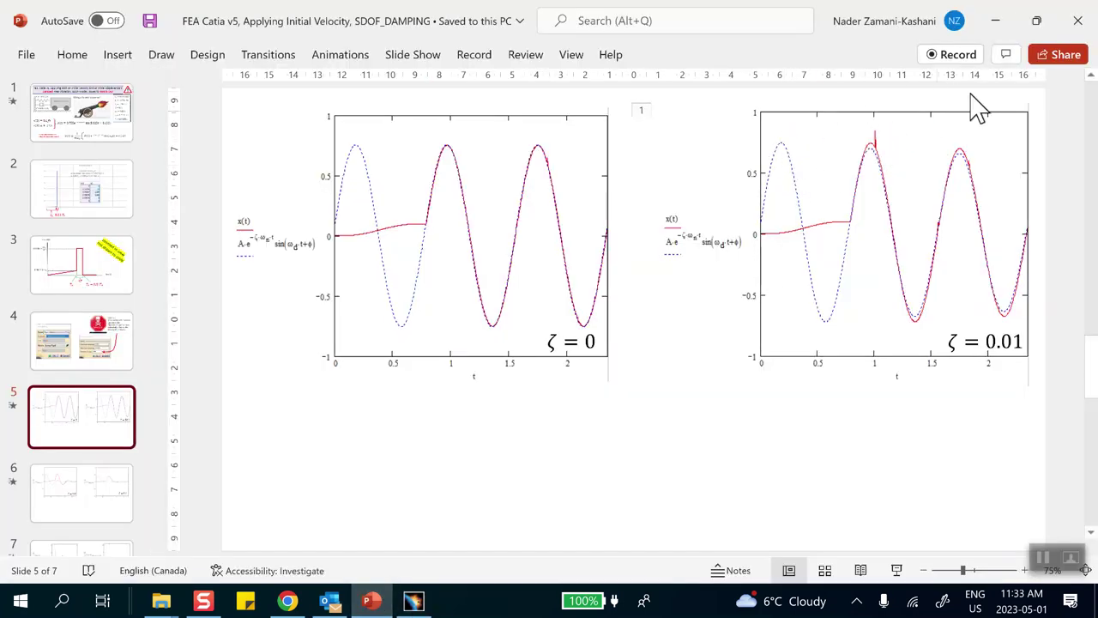
pyautogui.click(82, 365)
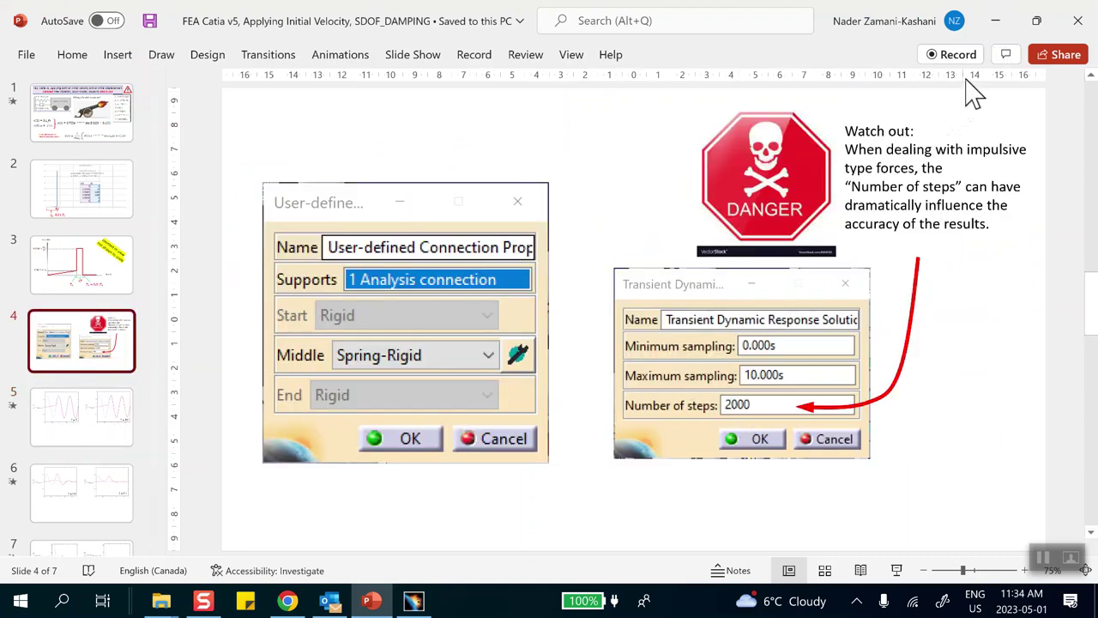
pyautogui.click(995, 20)
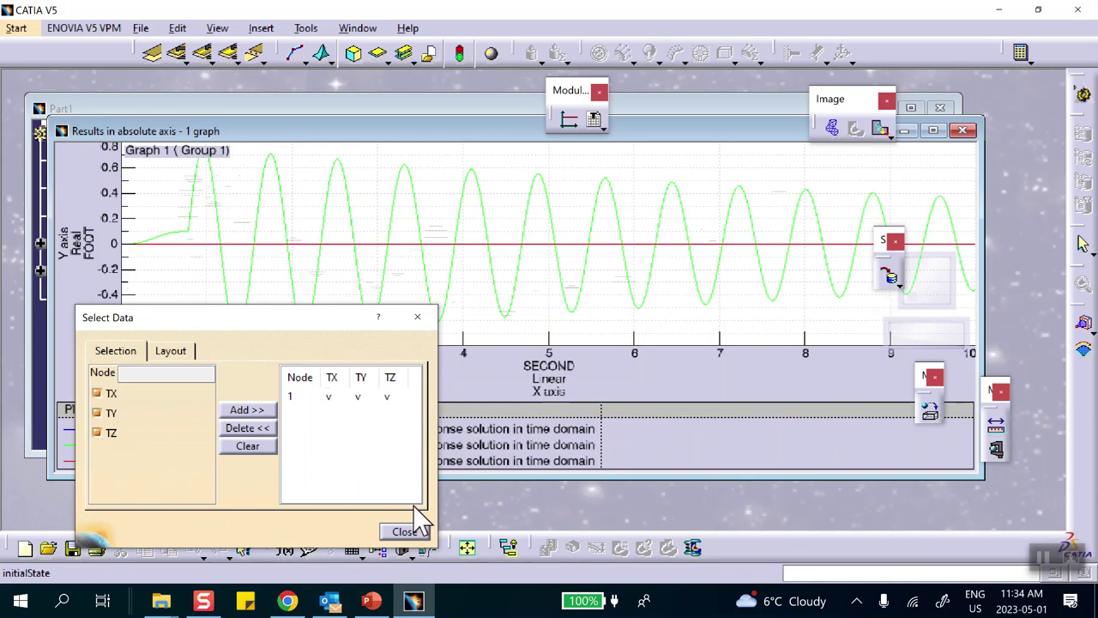
# Close the response graph and set the number of steps of Transient Dynamic Response Solution.1 to 90000
pyautogui.click(404, 533)
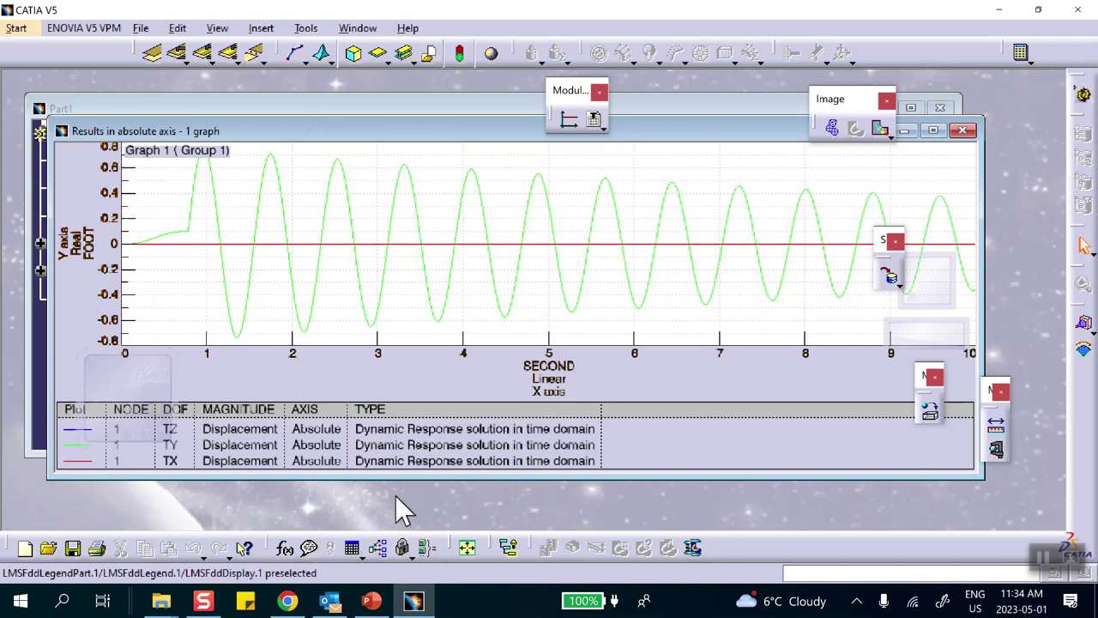
pyautogui.click(961, 129)
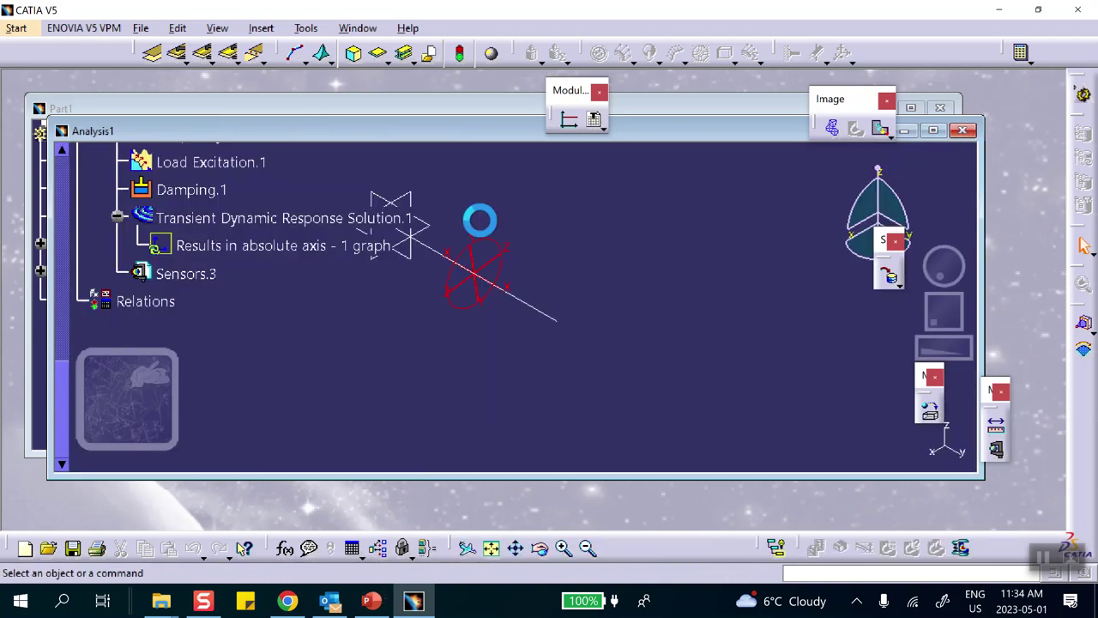
pyautogui.doubleClick(271, 219)
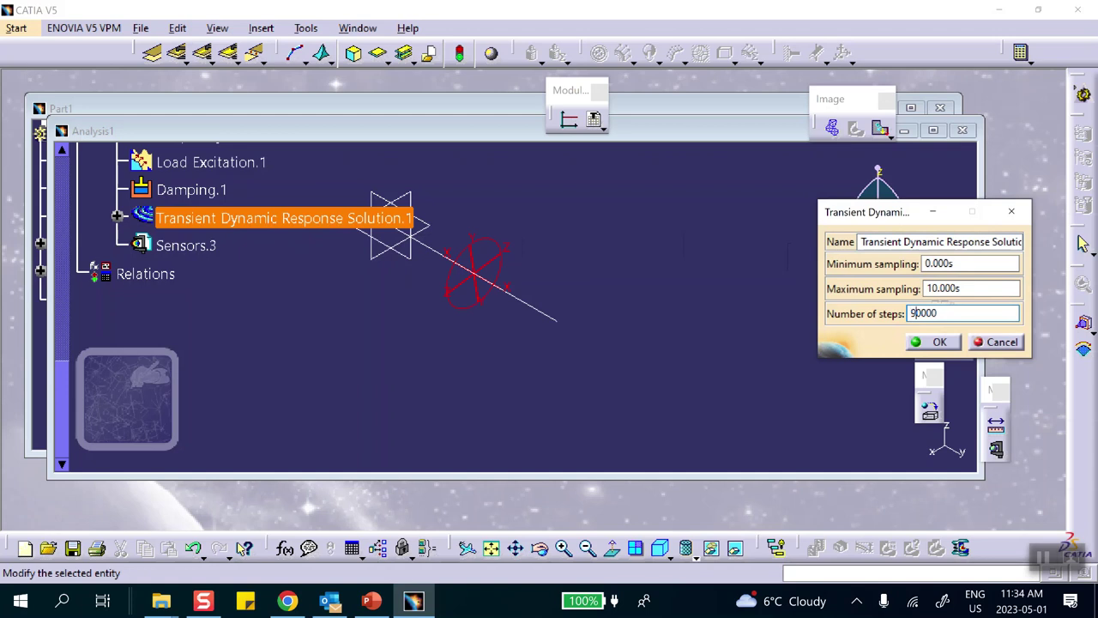
pyautogui.click(938, 344)
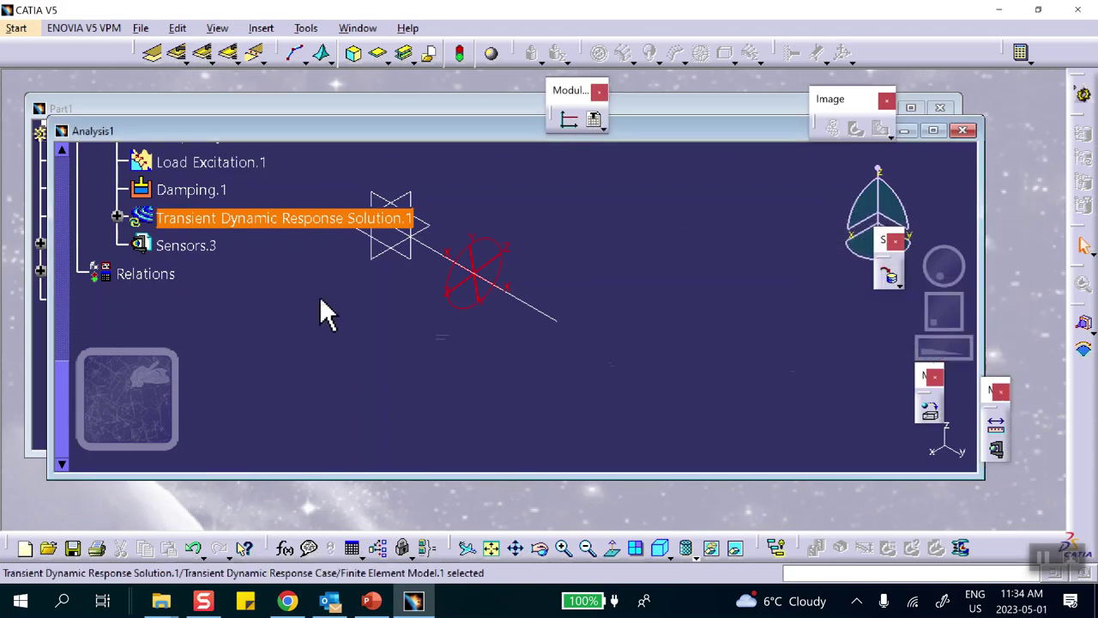
# Recompute and display the Results in absolute axis - 1 graph with the 90000-step sampling, closing the data selection
pyautogui.click(118, 218)
pyautogui.click(223, 245)
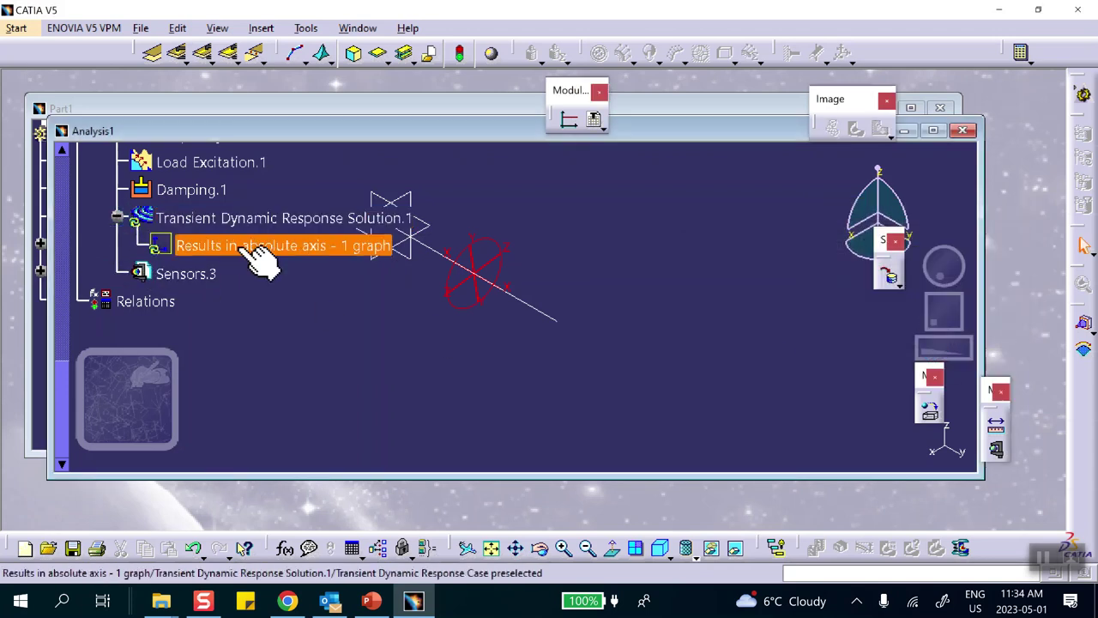
pyautogui.doubleClick(238, 246)
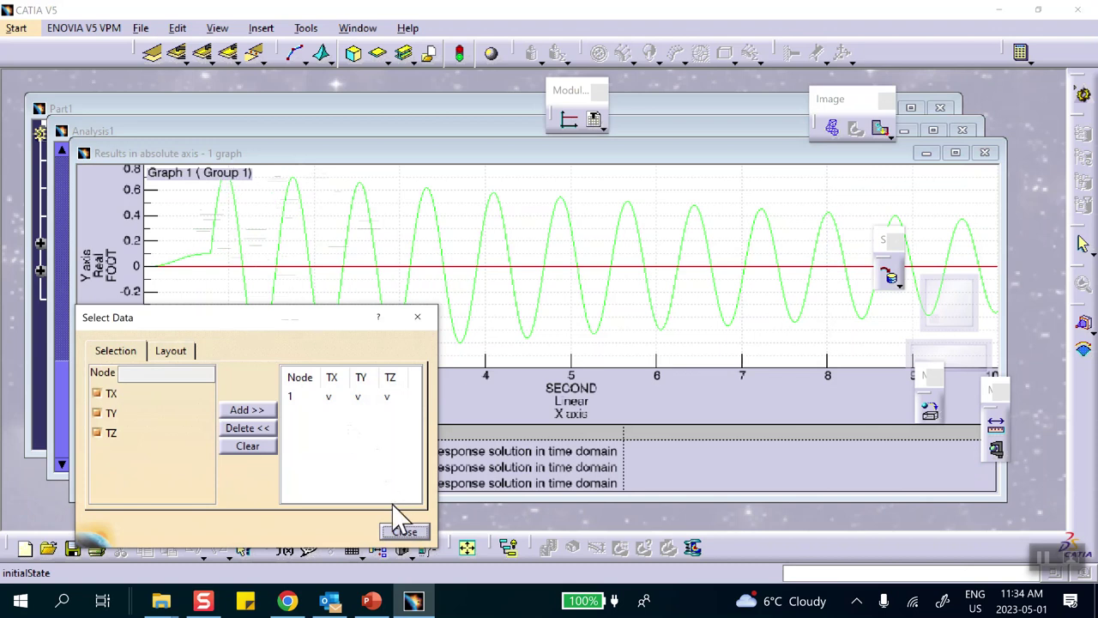
pyautogui.click(403, 531)
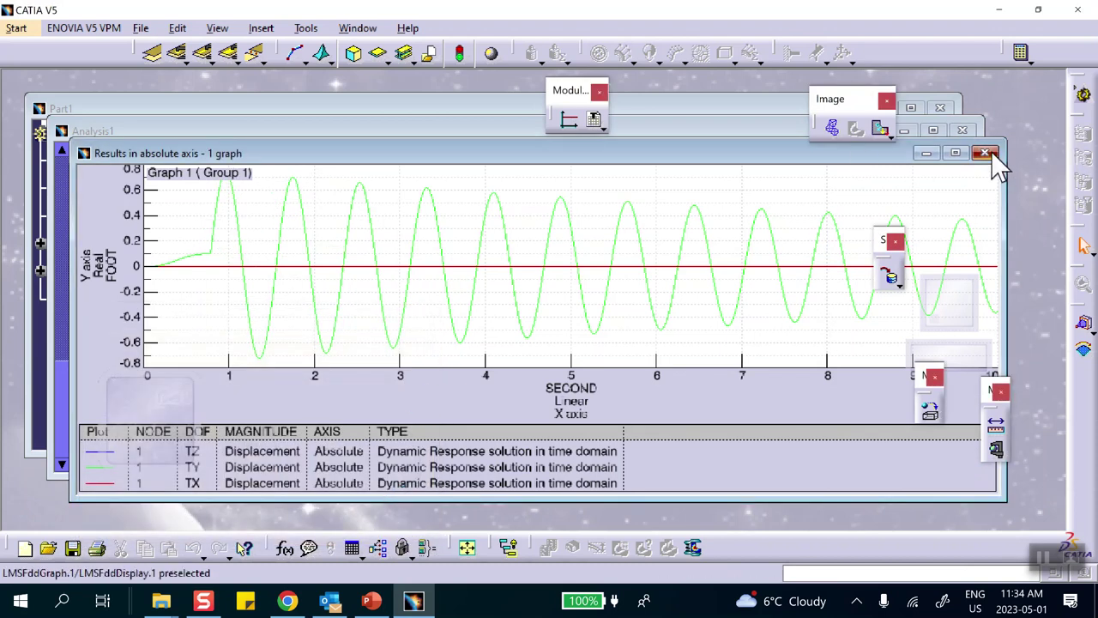
# Close the response graph, set Transient Dynamic Response Solution.1 to 900 steps, and recompute the Results in absolute axis - 1 graph
pyautogui.click(987, 151)
pyautogui.doubleClick(265, 217)
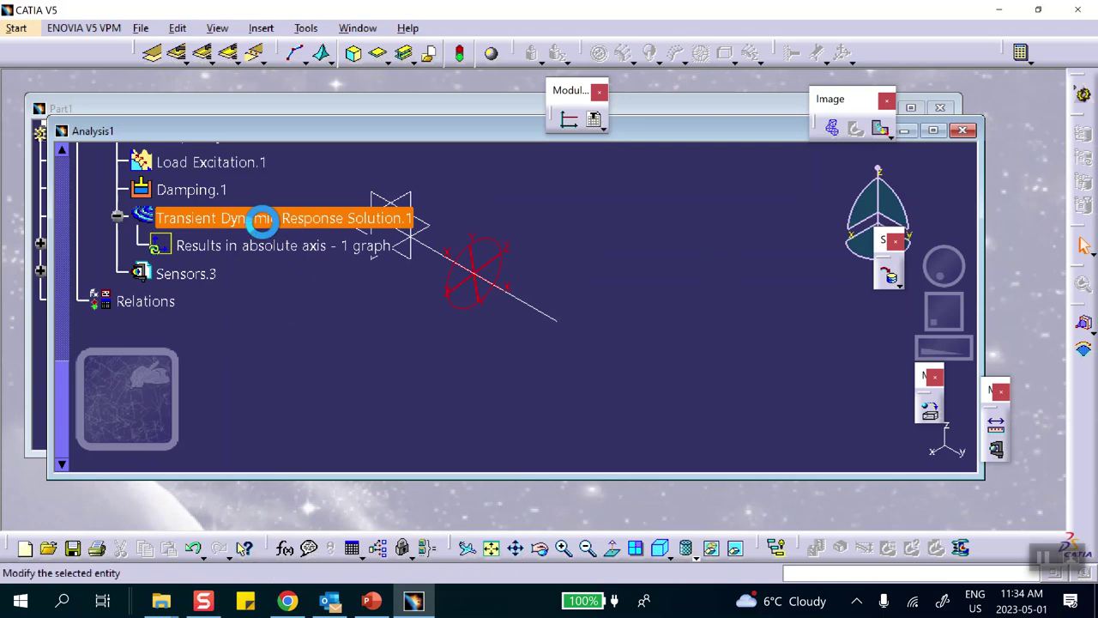
pyautogui.click(939, 313)
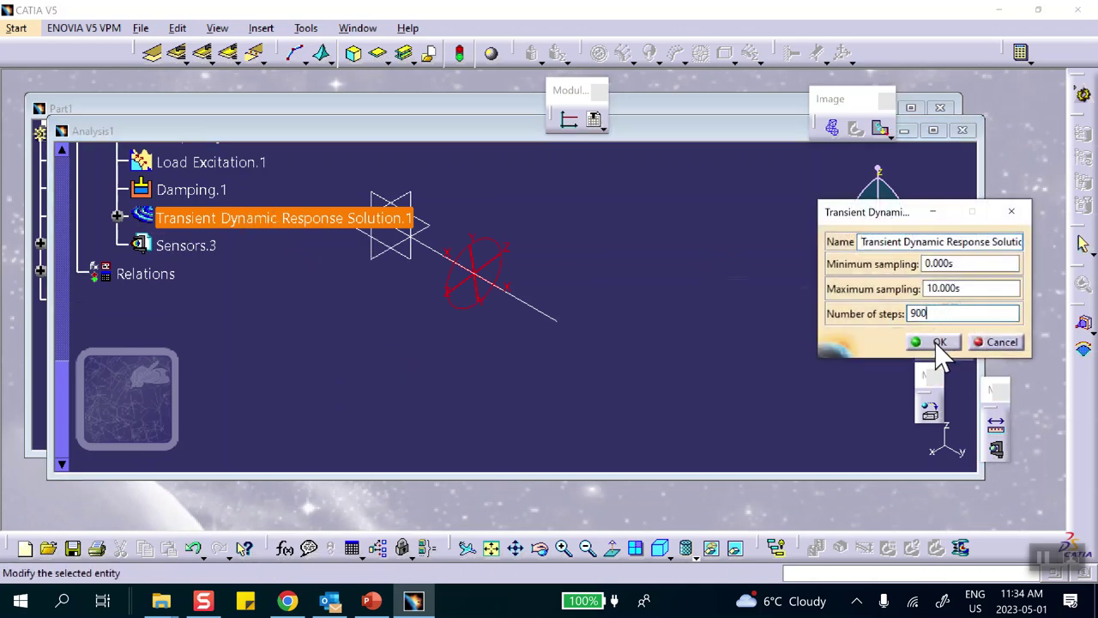
pyautogui.click(938, 344)
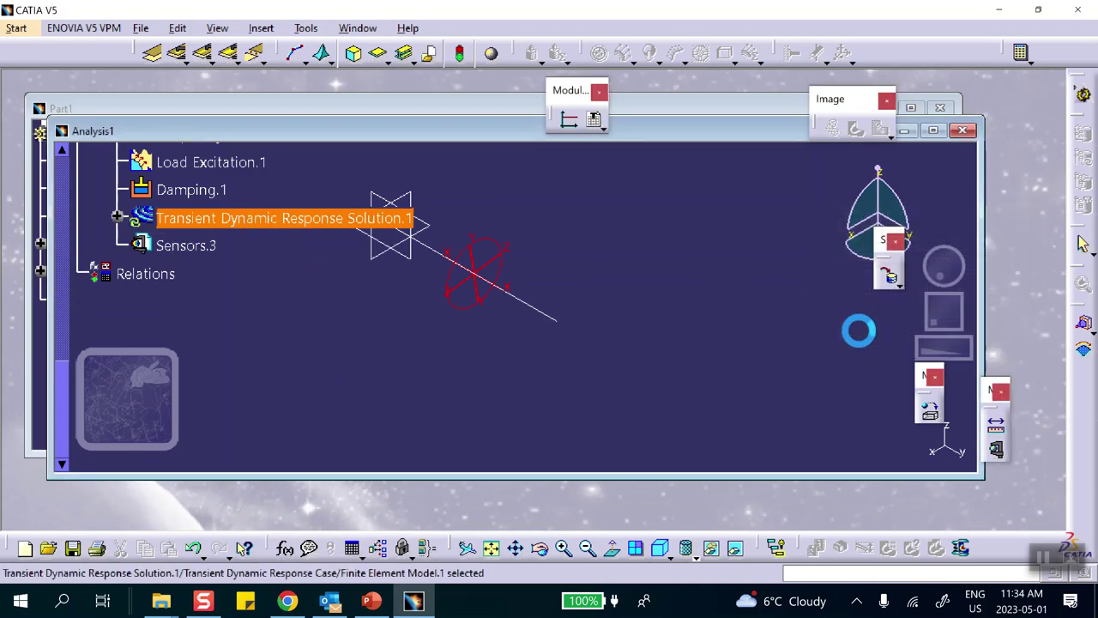
pyautogui.click(118, 216)
pyautogui.doubleClick(208, 246)
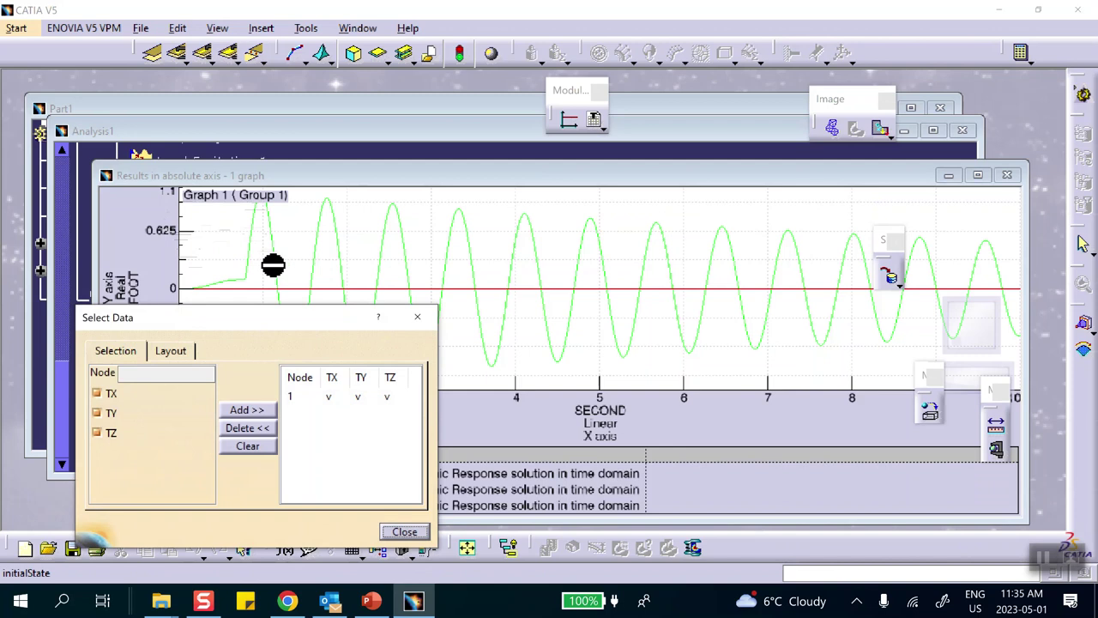
# Switch to PowerPoint, review the force pulse on slide 3 and the theoretical damped responses on slide 7, and return to CATIA
pyautogui.click(372, 601)
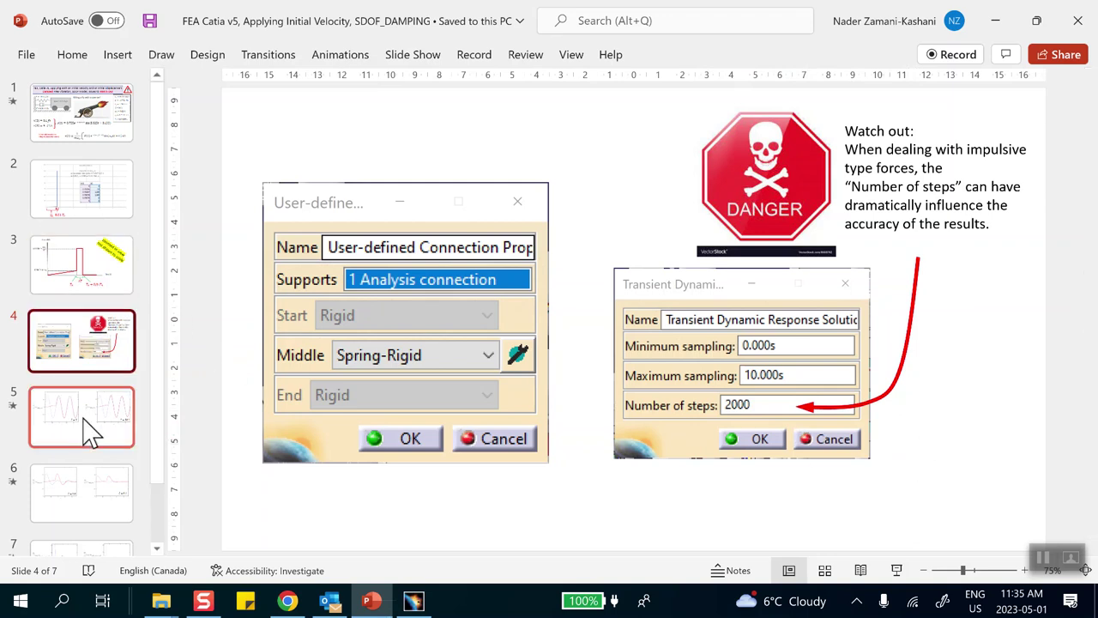
pyautogui.click(85, 288)
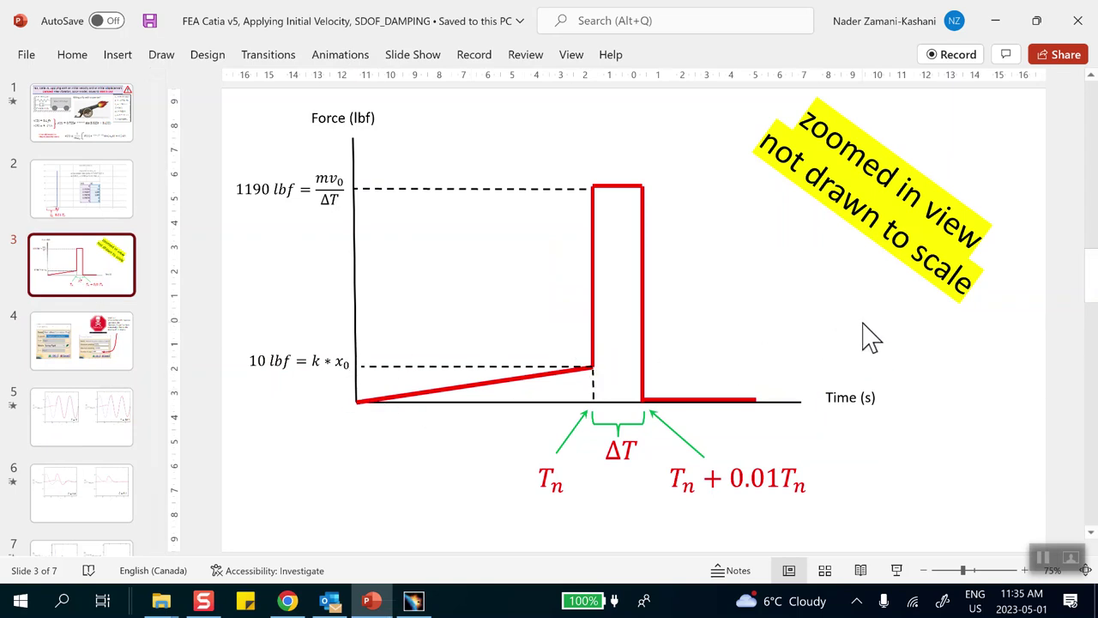
pyautogui.scroll(-1, 81, 493)
pyautogui.click(81, 502)
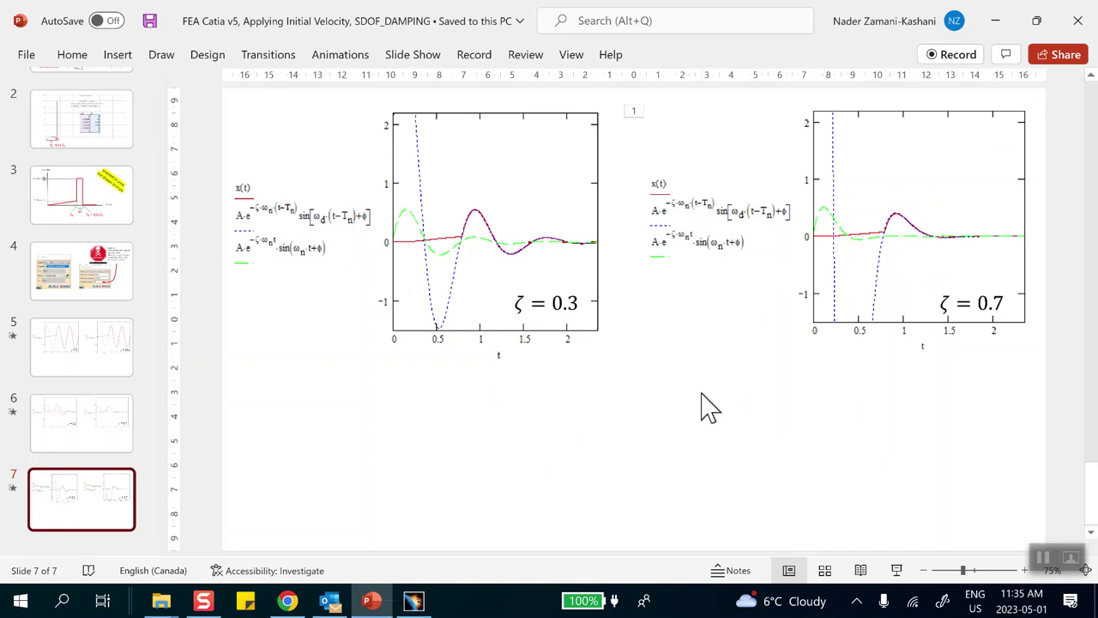
pyautogui.click(996, 21)
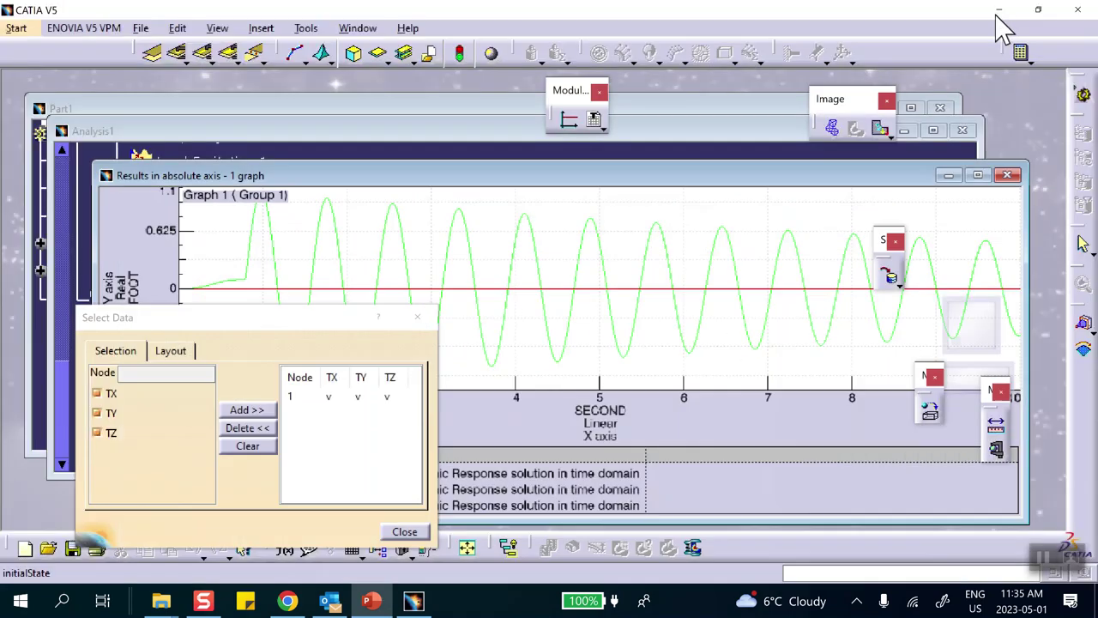
# Close the data selection and response graph, and set the number of steps of Transient Dynamic Response Solution.1 to 200
pyautogui.click(404, 533)
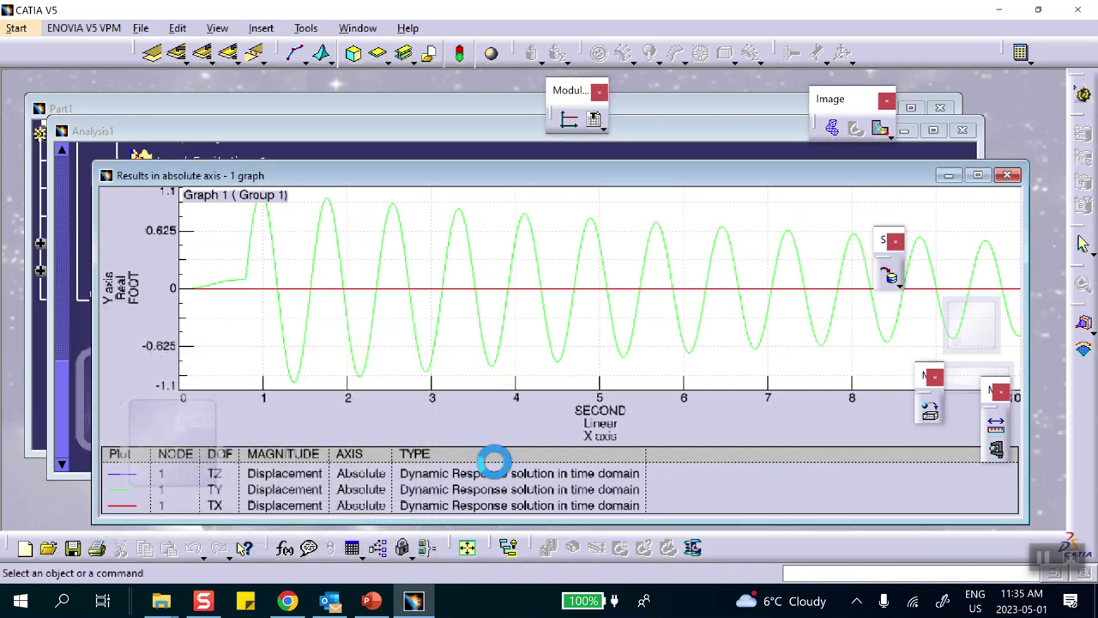
pyautogui.click(1007, 177)
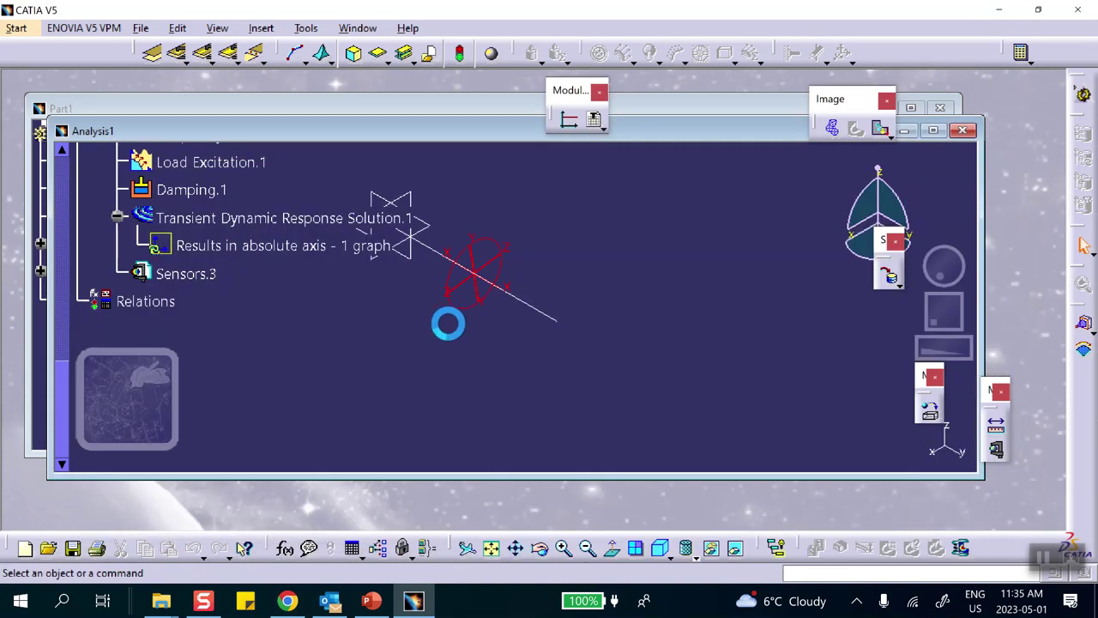
pyautogui.doubleClick(241, 217)
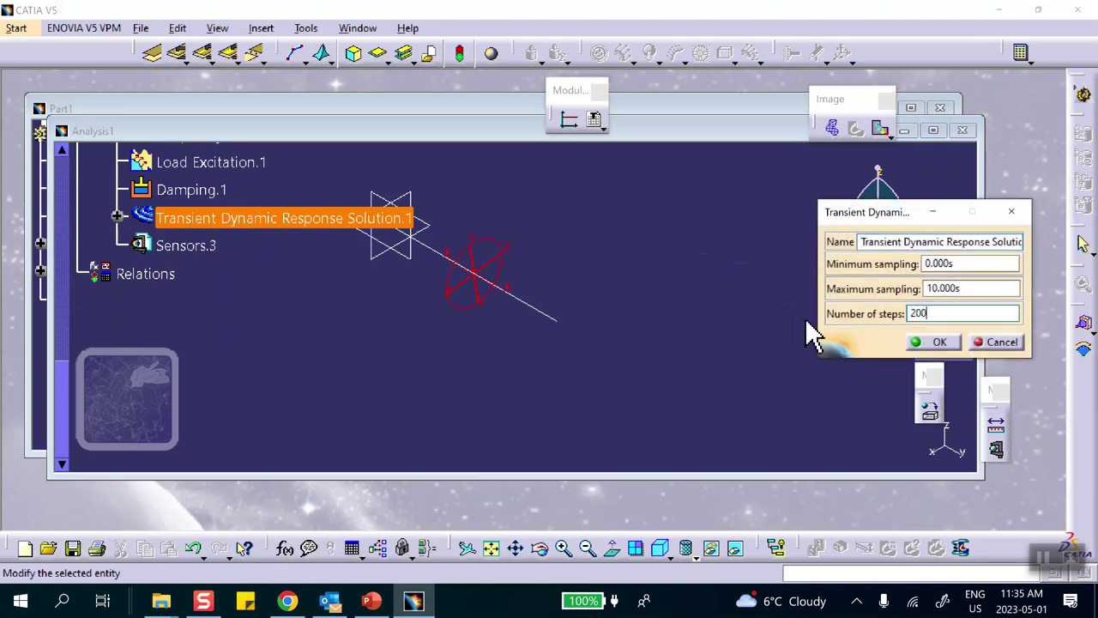
pyautogui.click(934, 342)
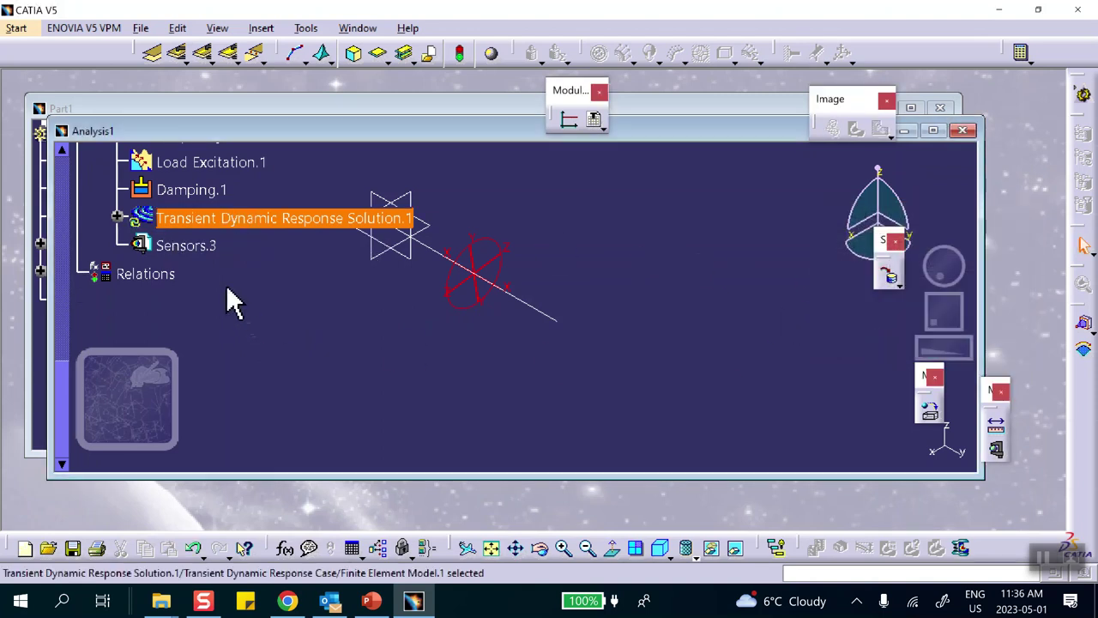
# Set the global critical damping ratio of the modal damping in Damping.1 to 70%
pyautogui.doubleClick(191, 190)
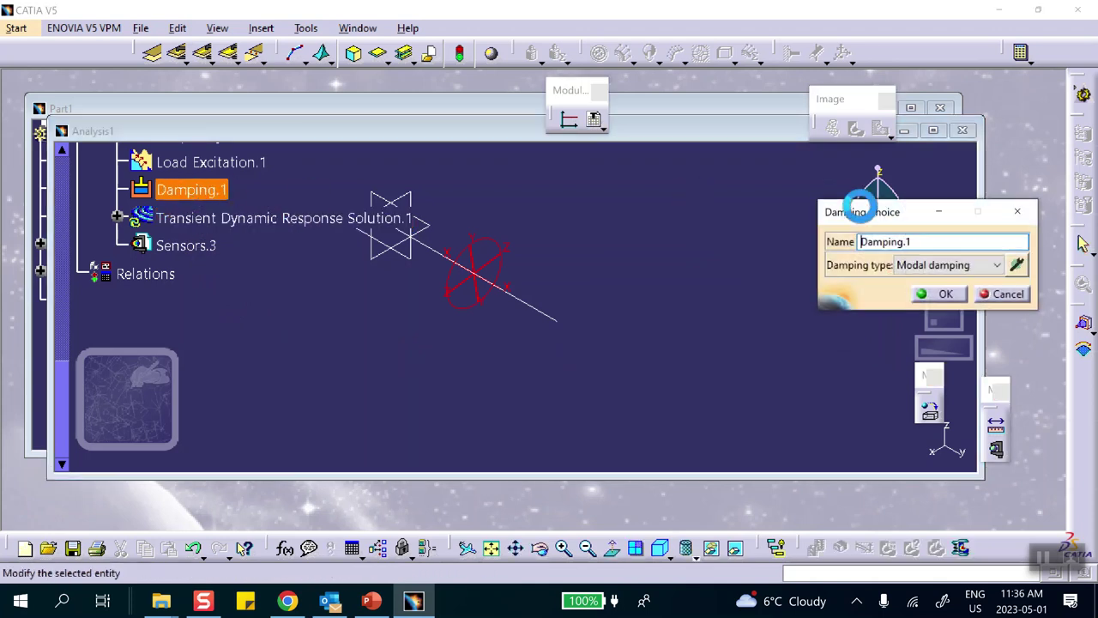
pyautogui.click(1017, 266)
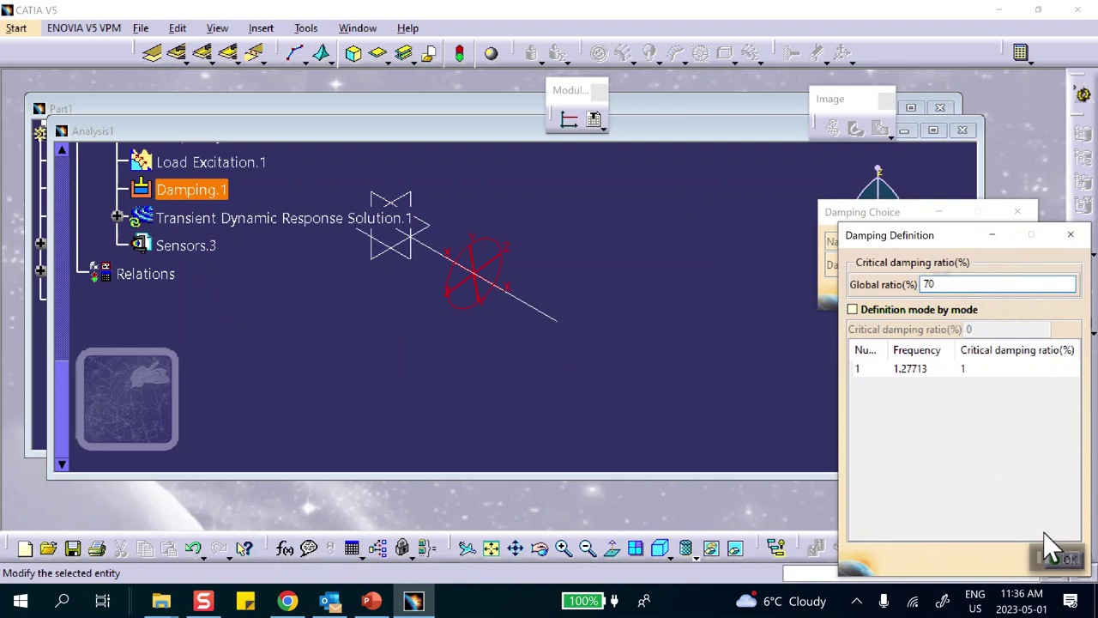
pyautogui.moveTo(952, 240); pyautogui.dragTo(789, 217)
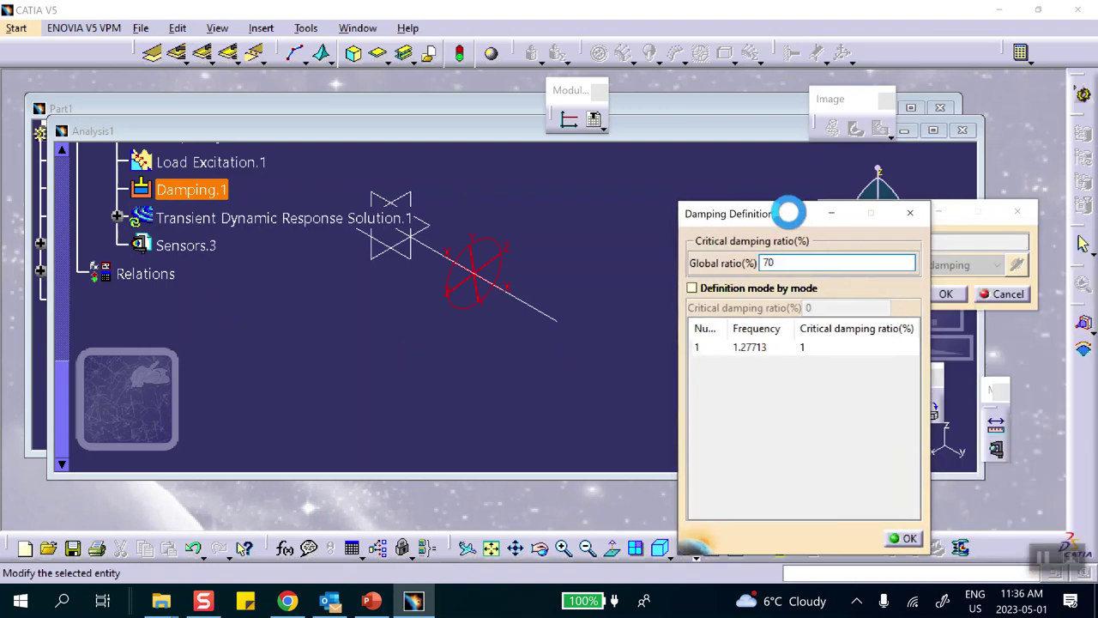
pyautogui.click(900, 533)
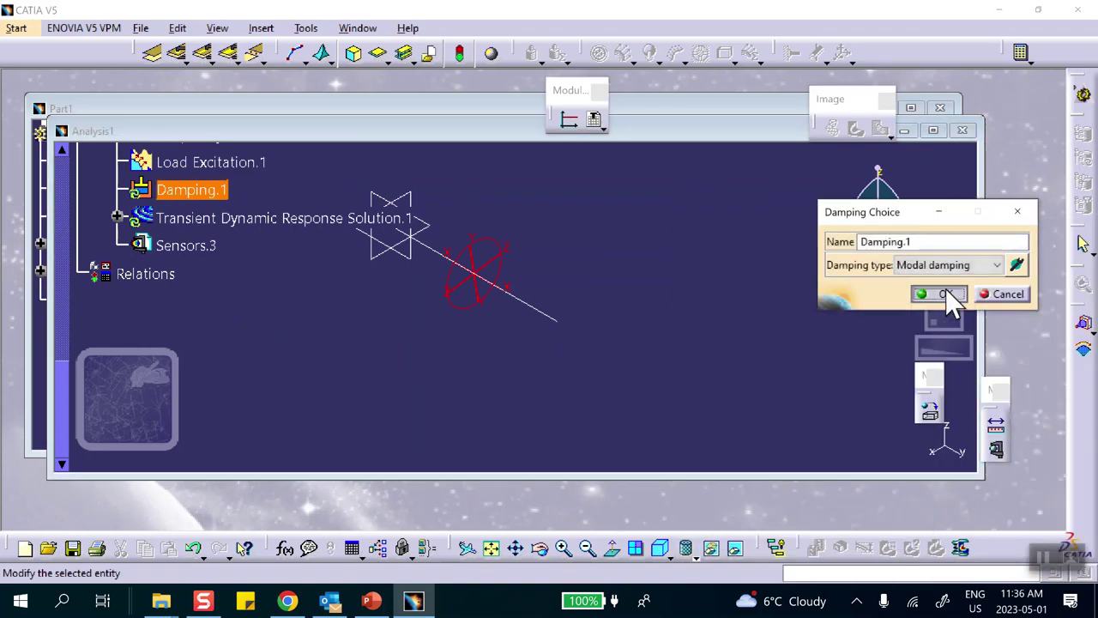
pyautogui.click(944, 294)
# Recompute and display the Results in absolute axis - 1 graph for 70% damping, repositioning the data selection window to inspect the curve
pyautogui.click(118, 218)
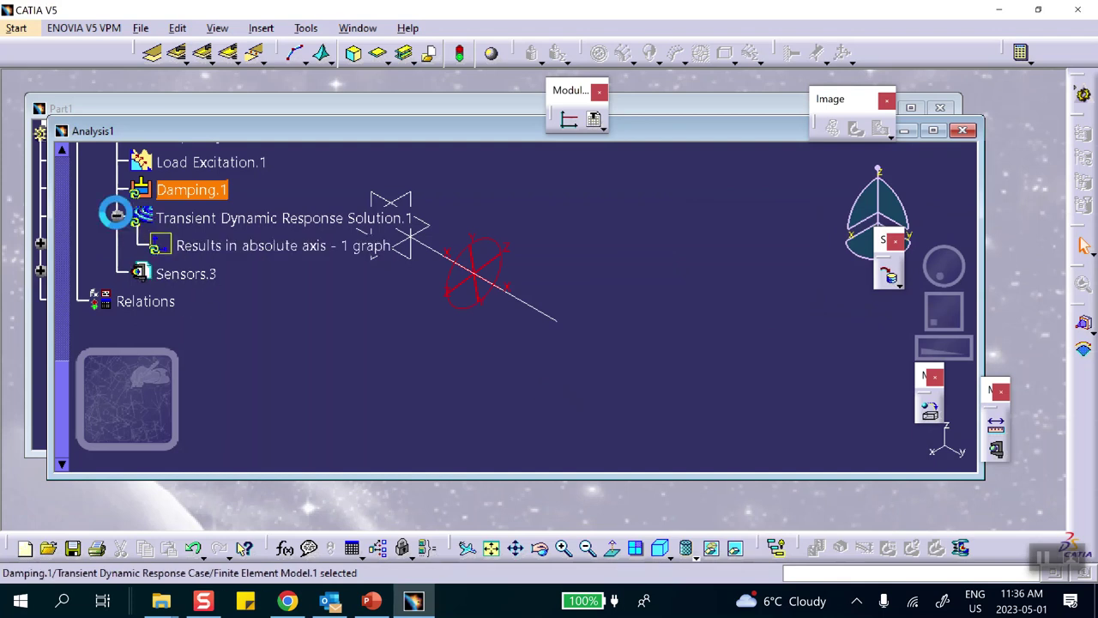
pyautogui.click(210, 247)
pyautogui.doubleClick(213, 248)
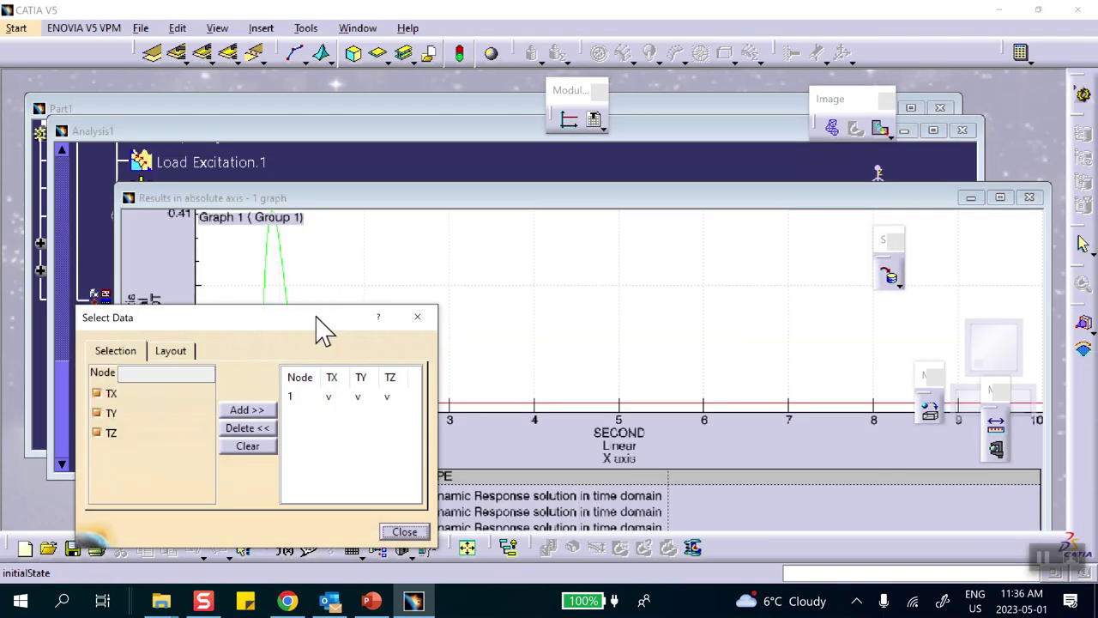
pyautogui.moveTo(321, 326); pyautogui.dragTo(321, 487)
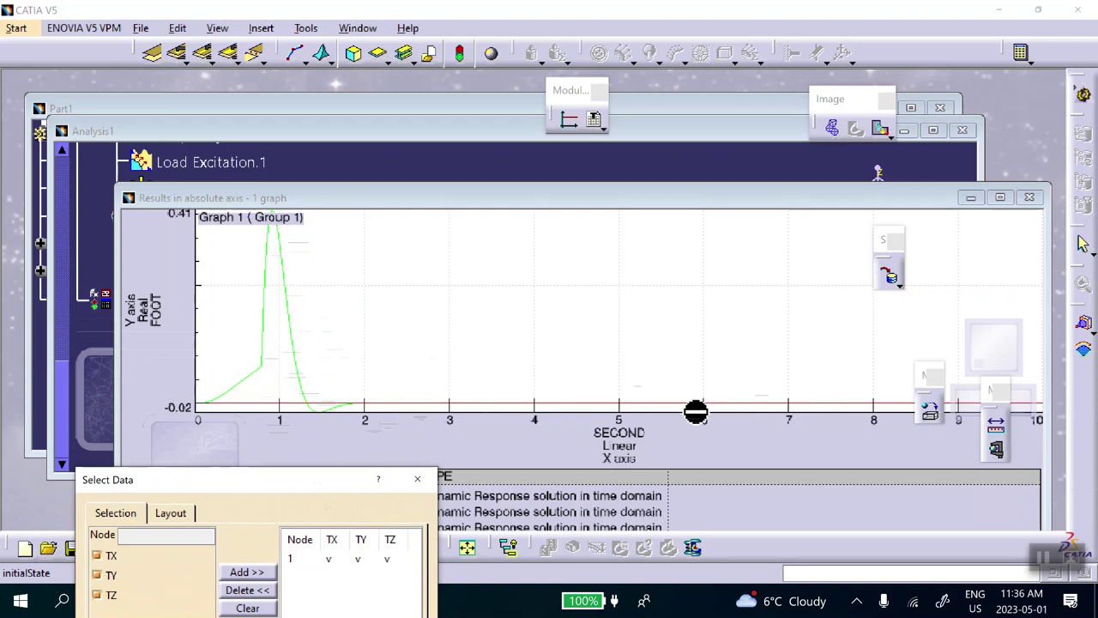
pyautogui.moveTo(275, 480); pyautogui.dragTo(301, 238)
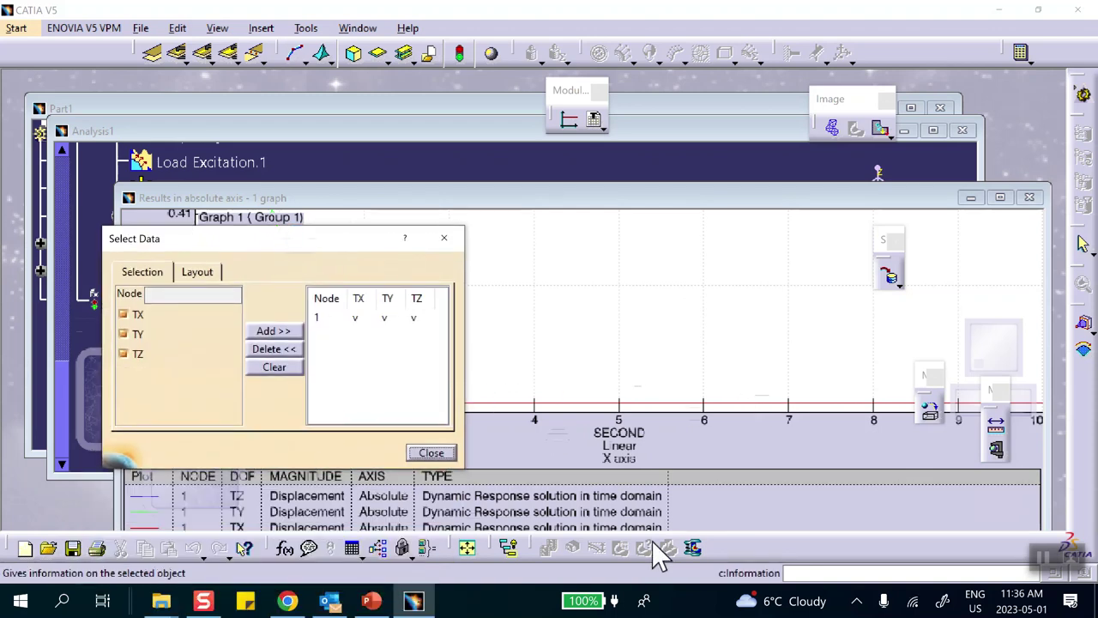